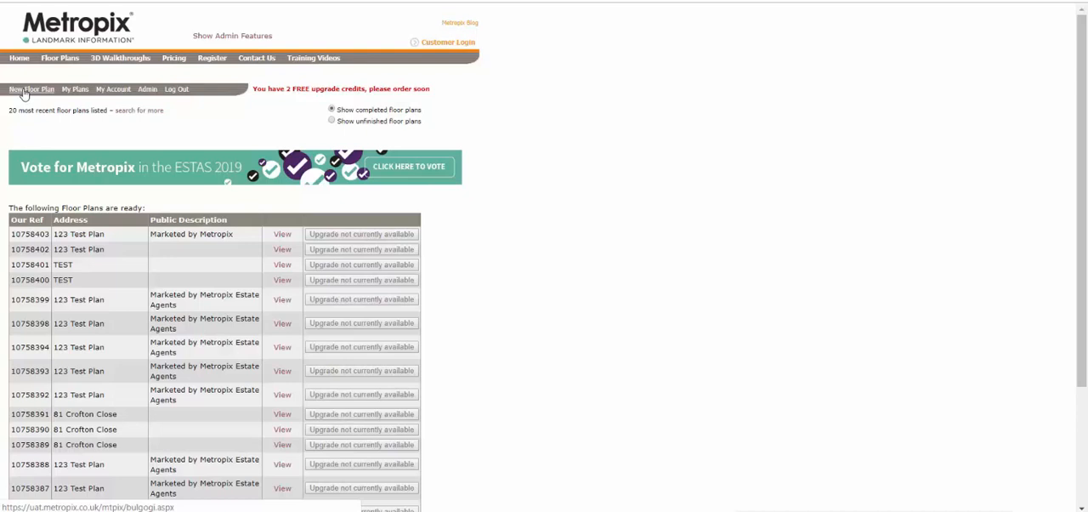
Create a new floor plan for the property's address and start drawing from a blank page.
left_click(23, 90)
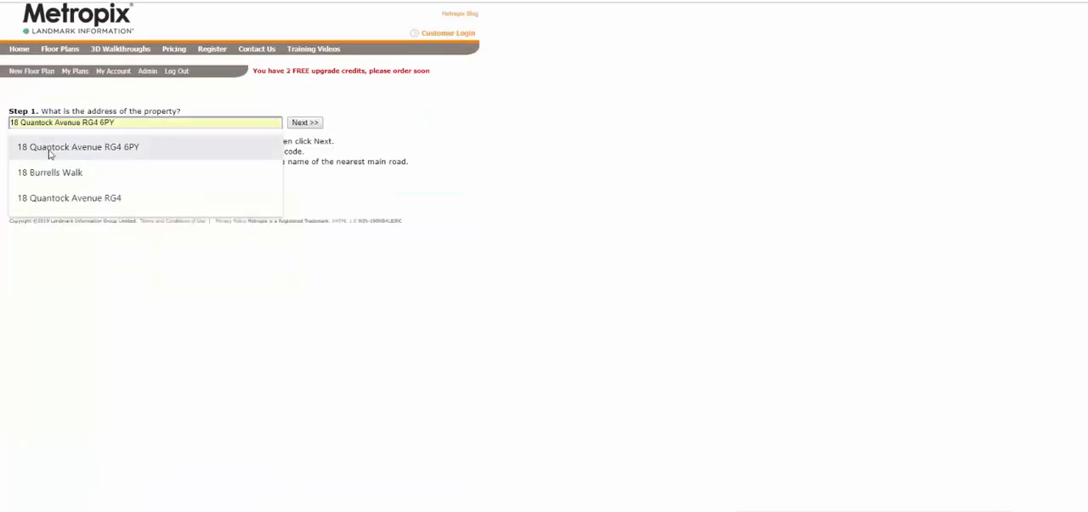
left_click(48, 151)
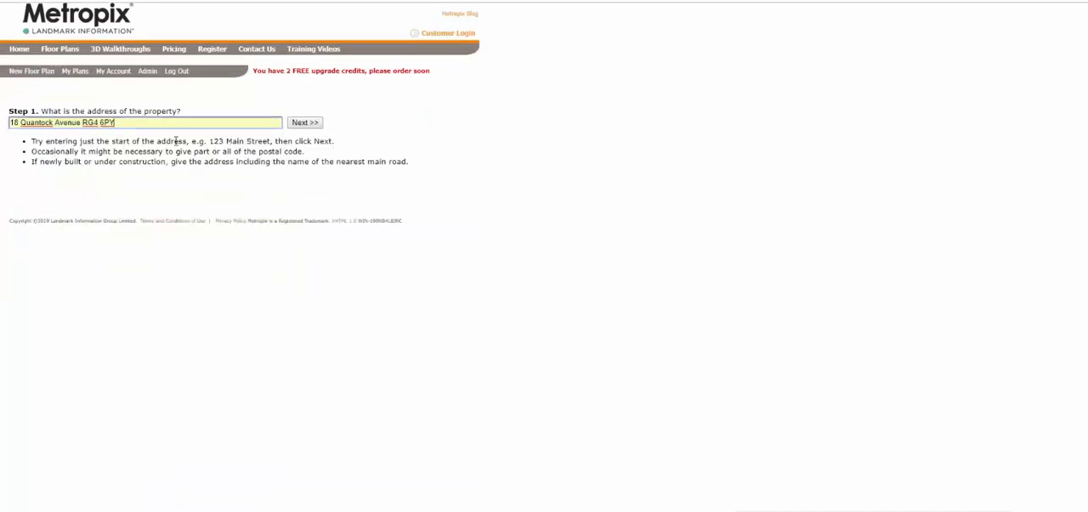
left_click(304, 122)
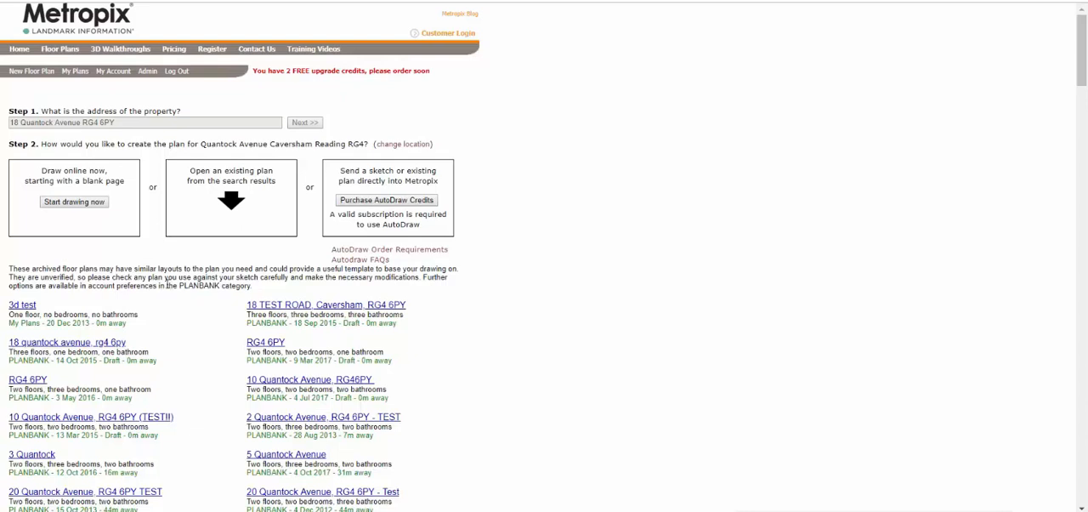
left_click(92, 206)
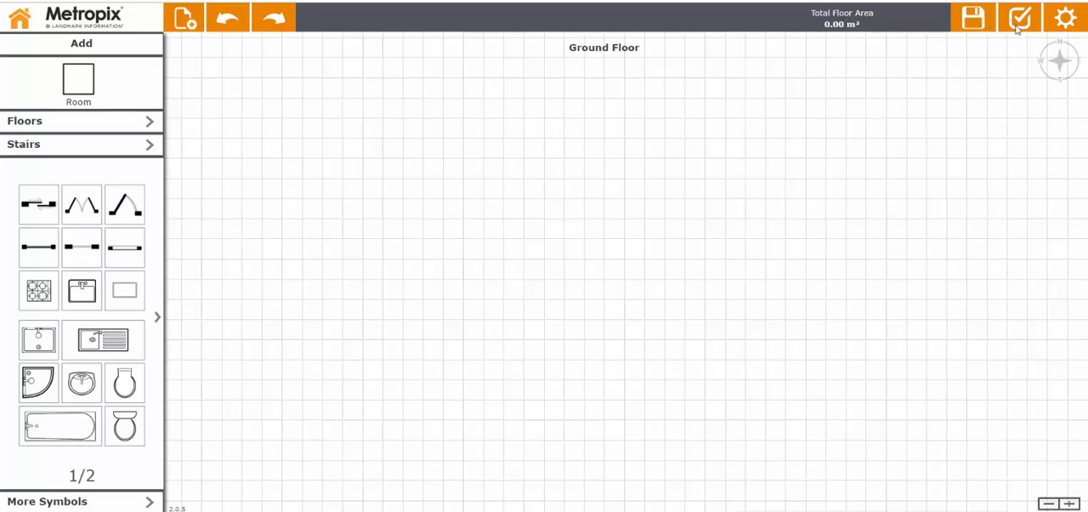
left_click(1062, 21)
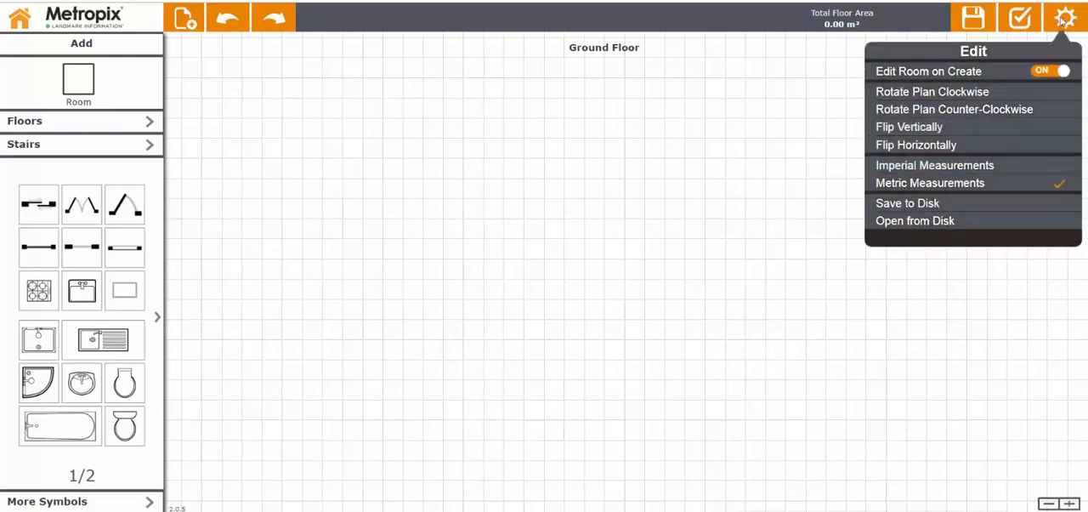
left_click(1062, 22)
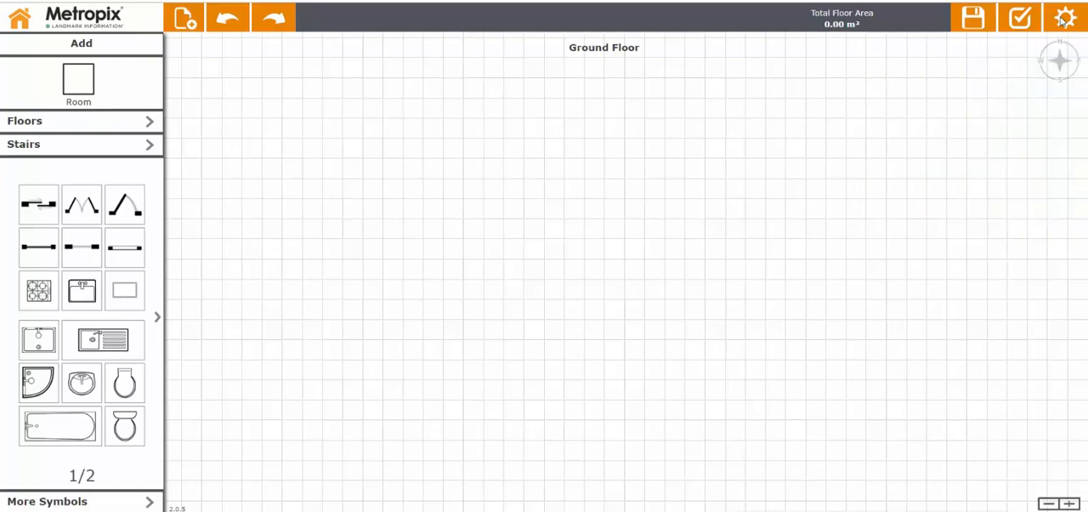
Draw a room about 2.00 m x 4.06 m on the Ground Floor and name it Entrance Hall.
left_click(80, 80)
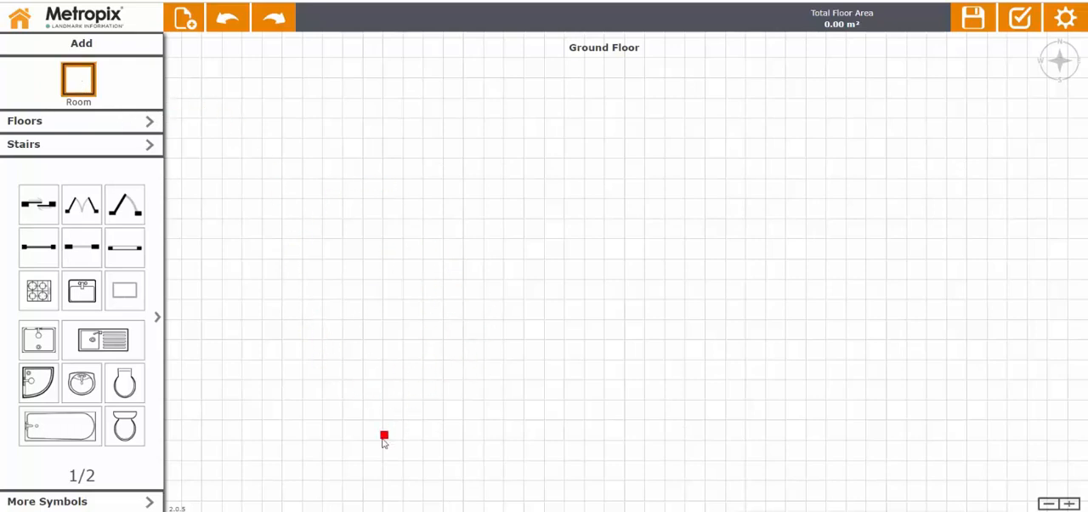
mouse_move(373, 438)
left_mouse_down()
mouse_move(401, 416)
mouse_move(432, 353)
mouse_move(431, 294)
mouse_move(454, 280)
left_mouse_up()
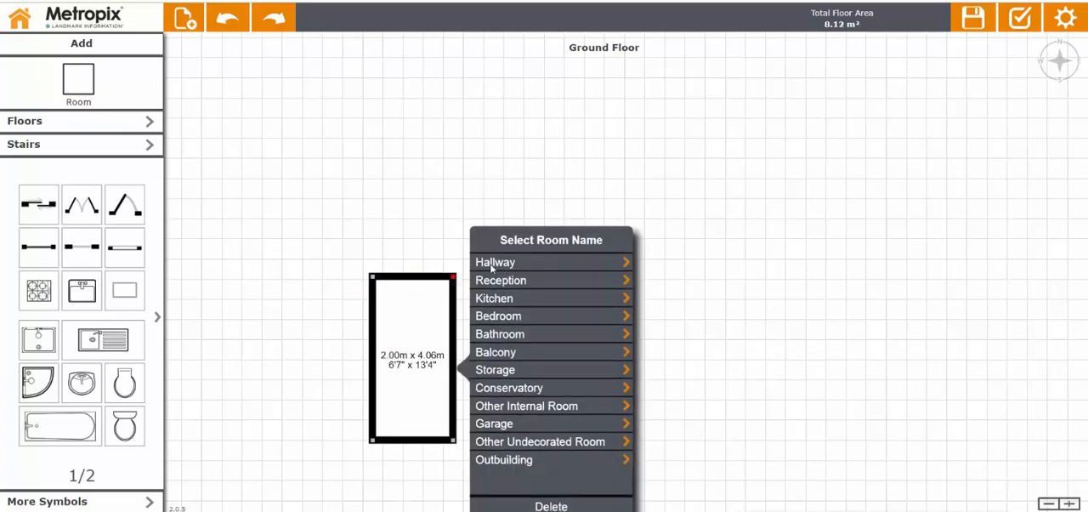
left_click(491, 263)
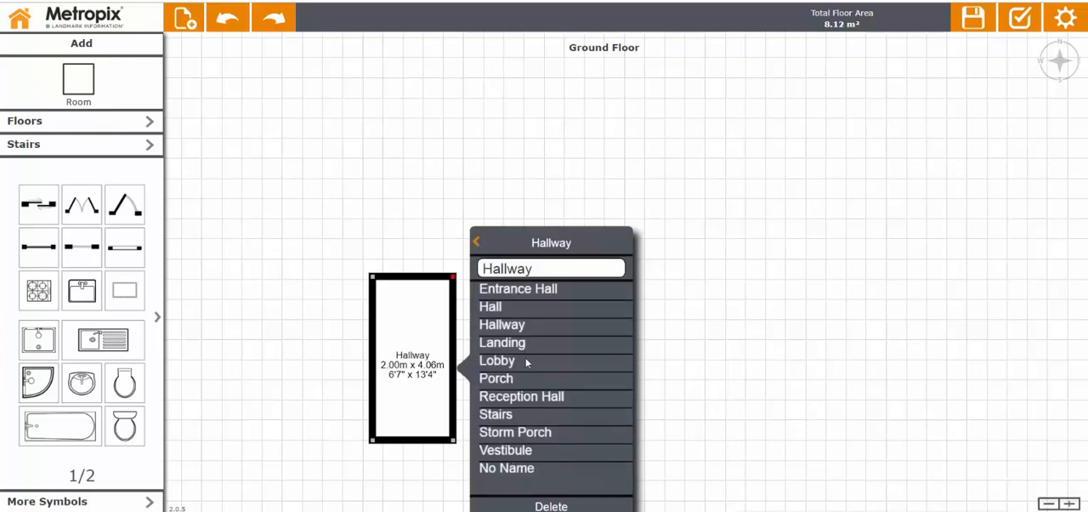
left_click(514, 293)
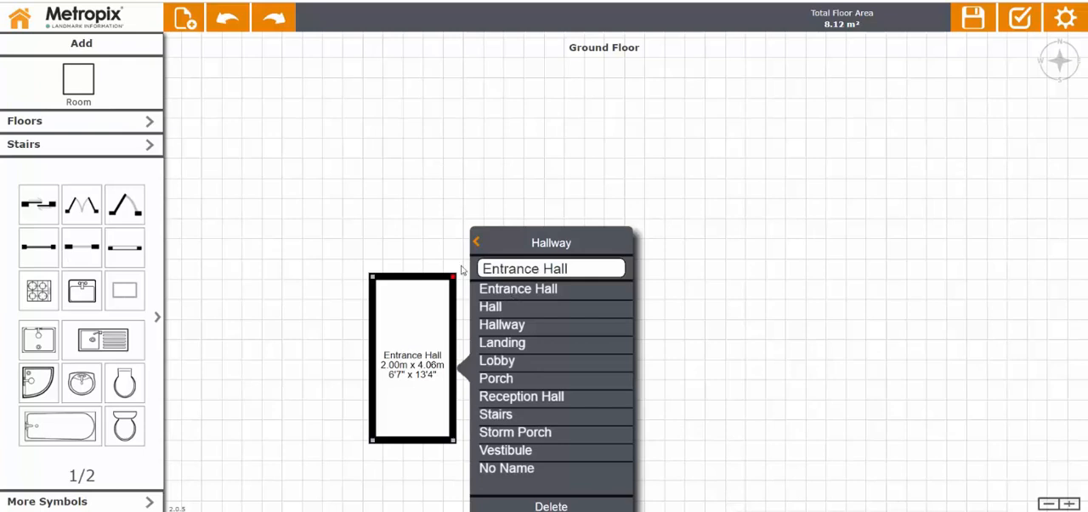
left_click(341, 202)
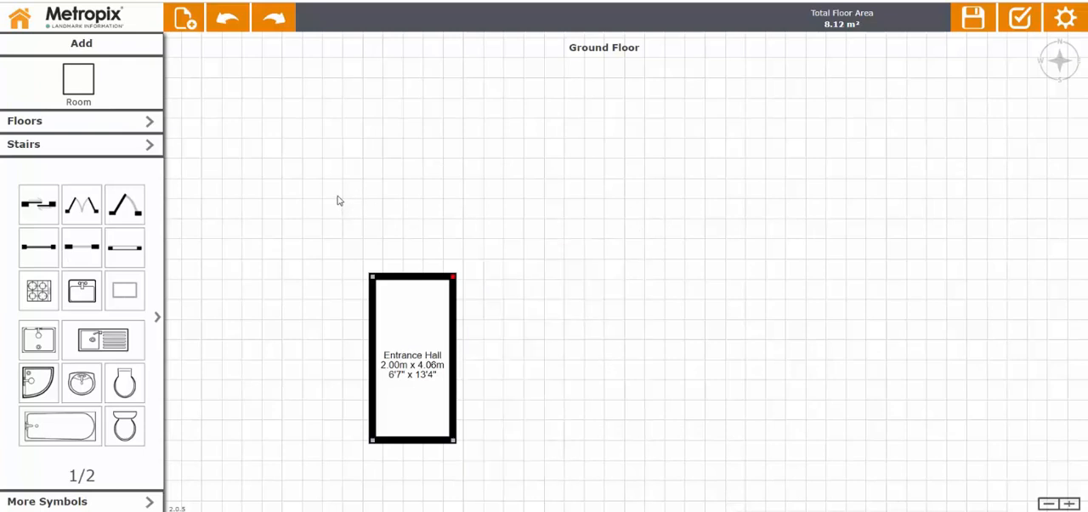
Draw a room about 5.71 m x 3.25 m from the Entrance Hall's lower right corner and name it Living Room.
left_click(84, 89)
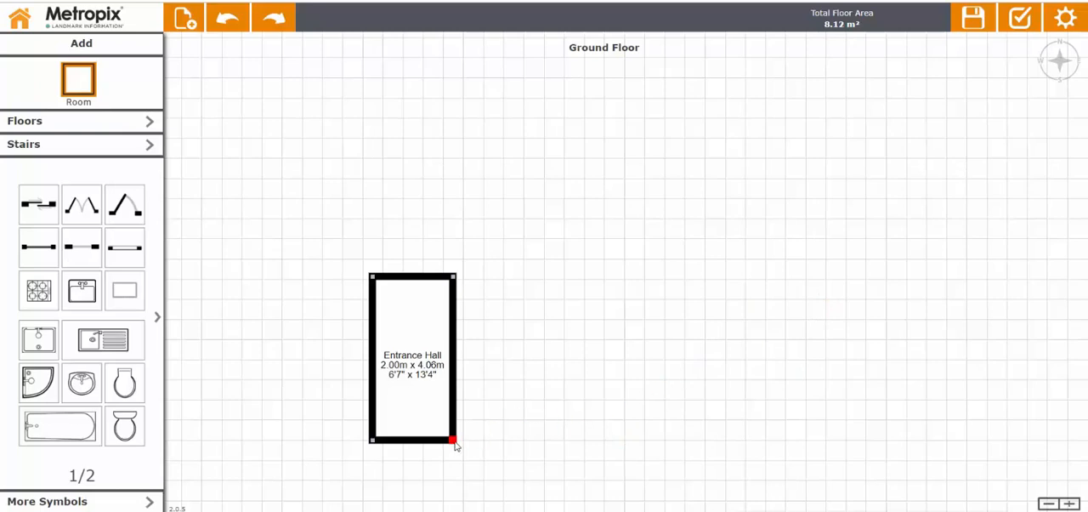
left_click_drag(455, 442, 685, 316)
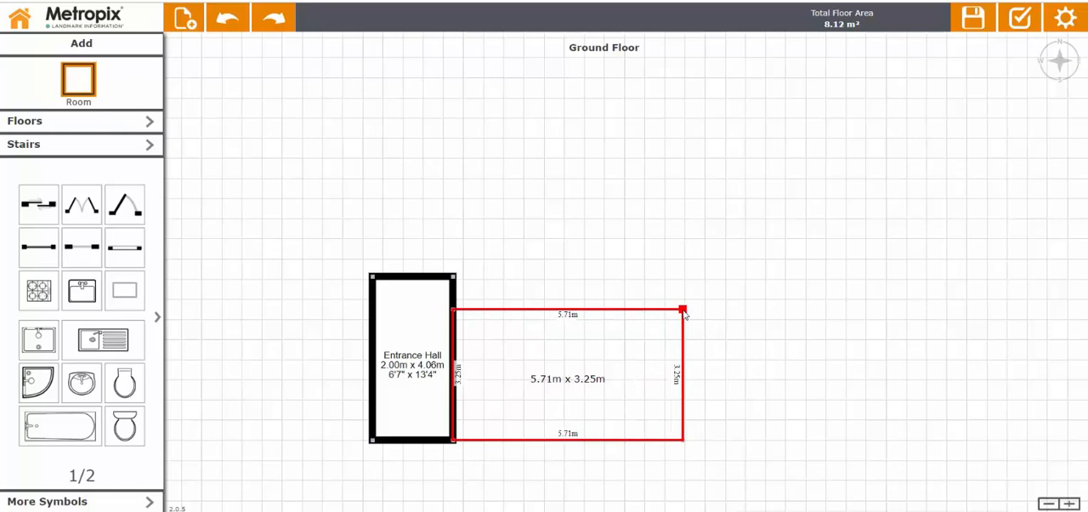
left_click_drag(685, 314, 685, 314)
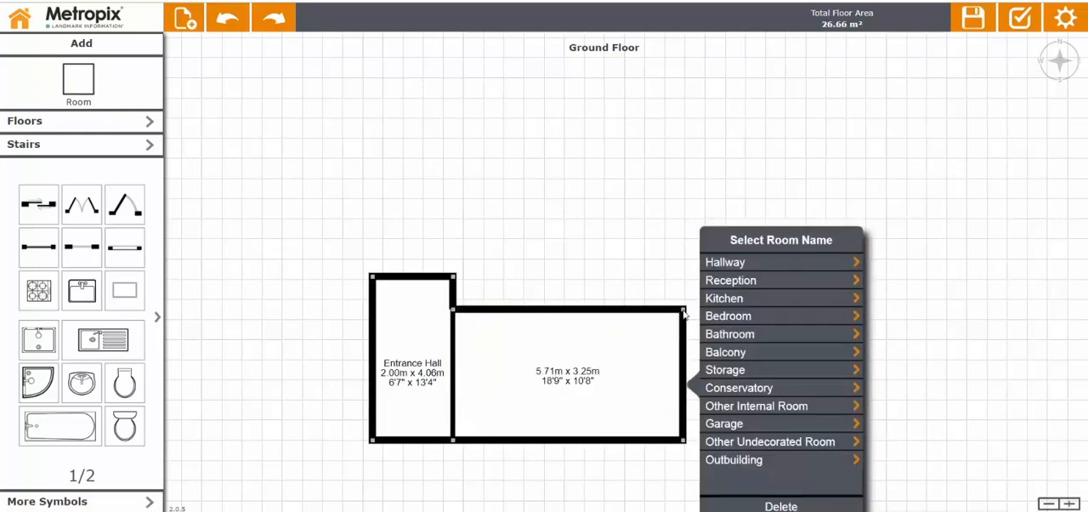
left_click(736, 286)
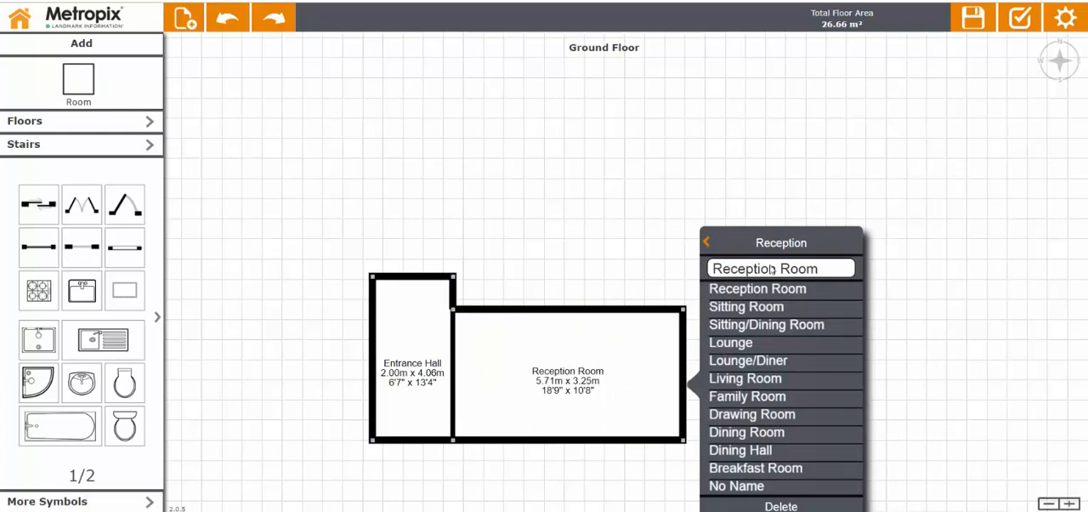
left_click(727, 383)
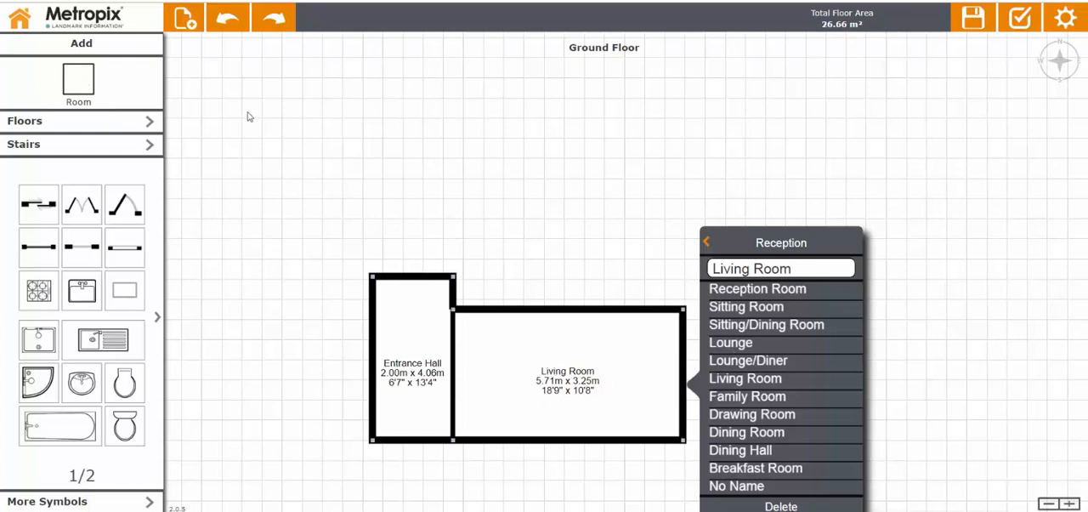
left_click(211, 120)
Draw a Kitchen about 3.17 m x 2.74 m above the Living Room, starting from its upper left corner.
left_click(89, 88)
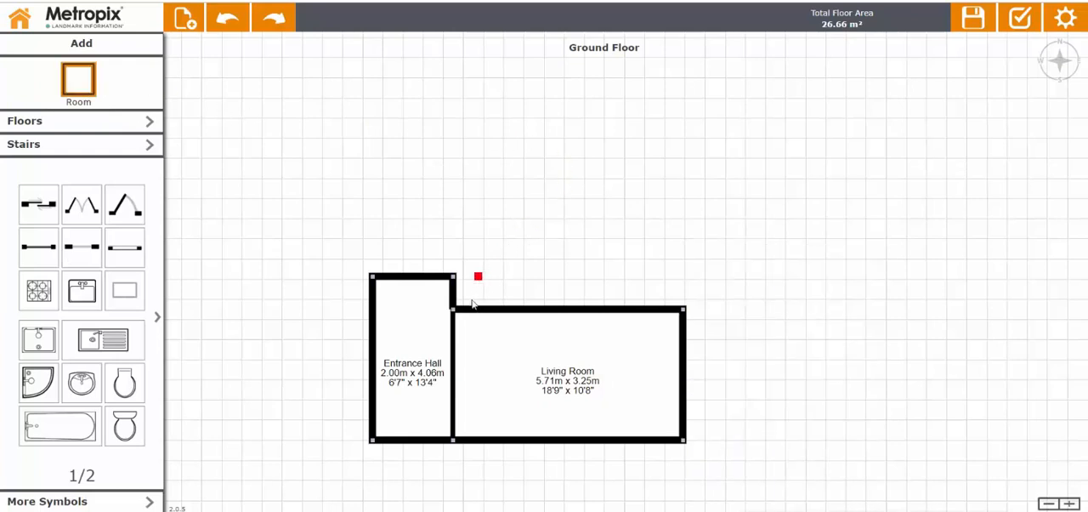
mouse_move(453, 308)
left_mouse_down()
mouse_move(512, 206)
mouse_move(581, 200)
left_mouse_up()
left_click(614, 182)
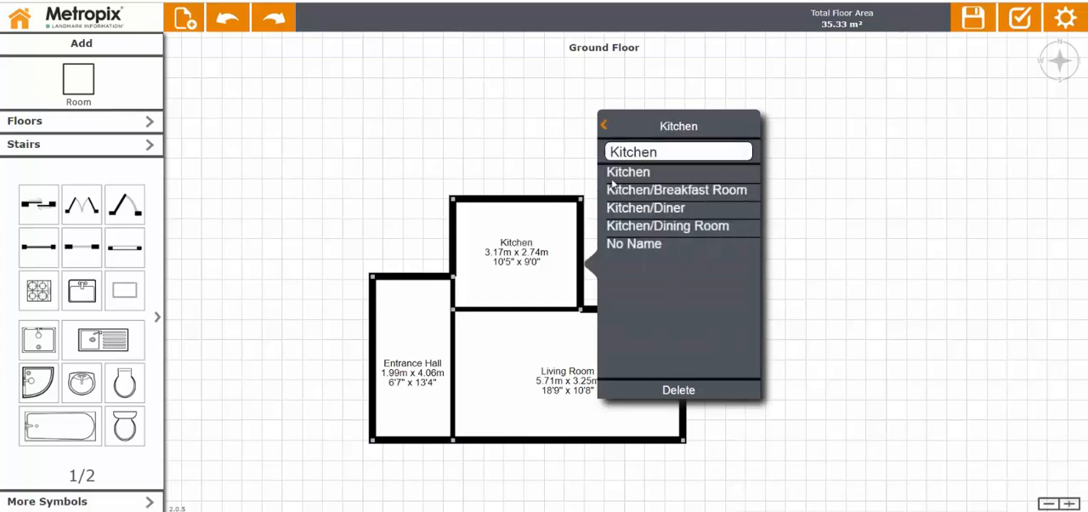
left_click(342, 172)
Draw a room about 2.55 m x 2.74 m between the Kitchen and the Living Room's right edge and name it Dining Room.
left_click(92, 85)
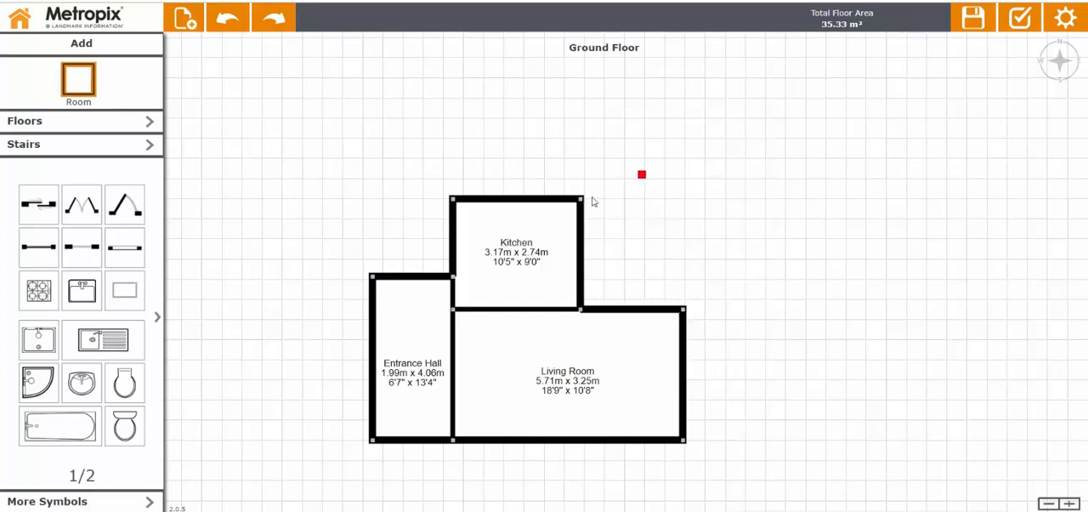
mouse_move(592, 206)
left_mouse_down()
mouse_move(597, 226)
mouse_move(691, 317)
left_mouse_up()
left_click(733, 164)
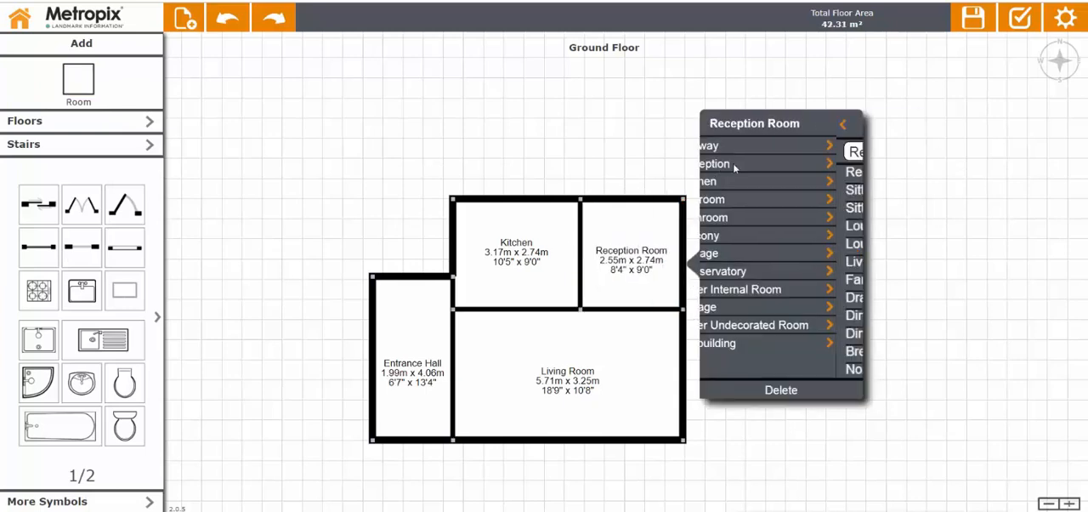
left_click(730, 316)
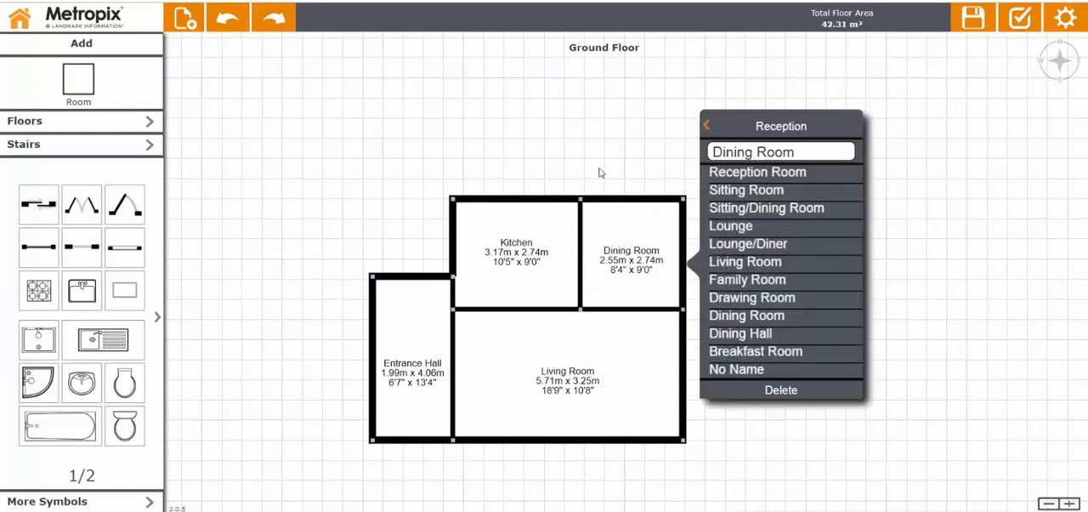
left_click(599, 173)
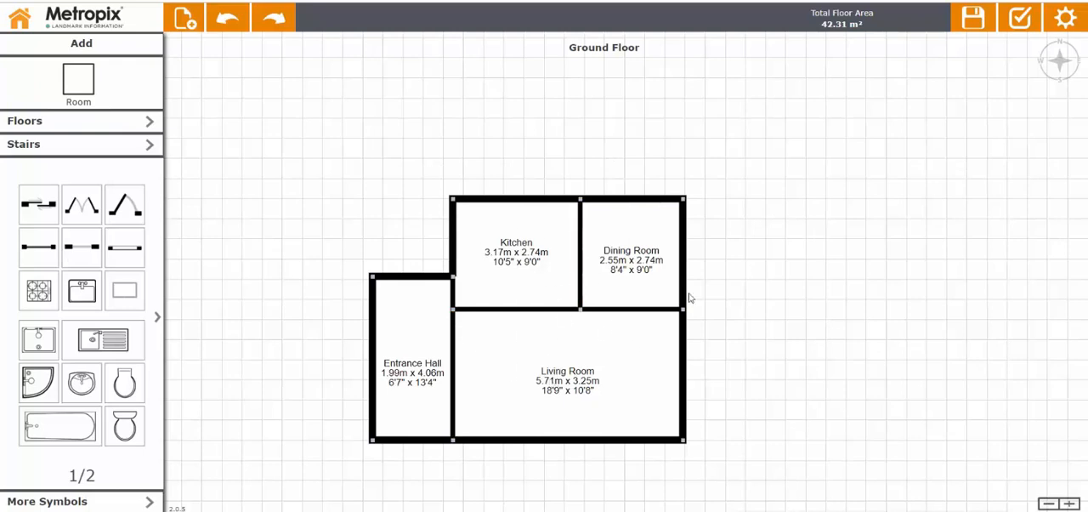
Split the wall between the Dining Room and Living Room and move its right part down, making the Dining Room about 3.21 m deep.
left_click(636, 309)
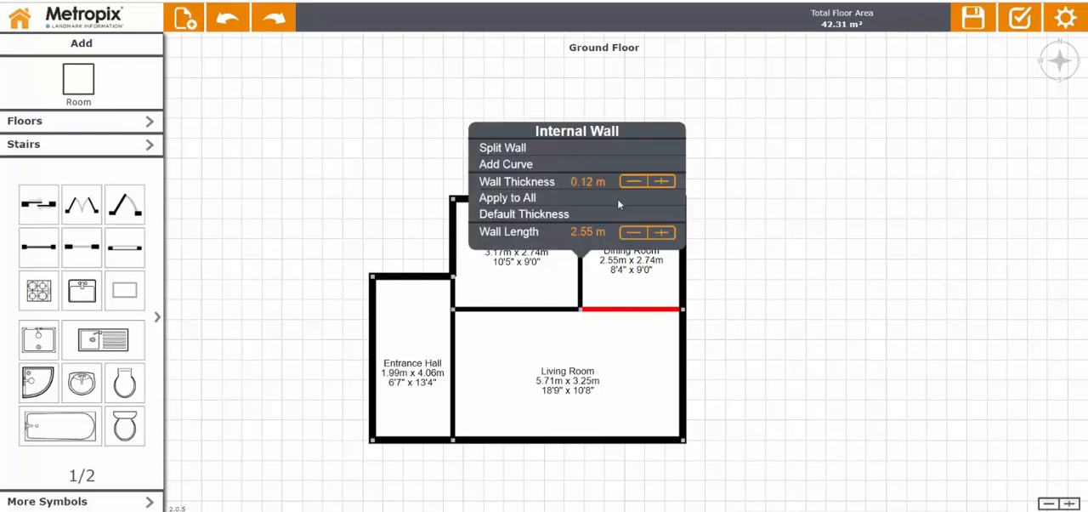
left_click(508, 153)
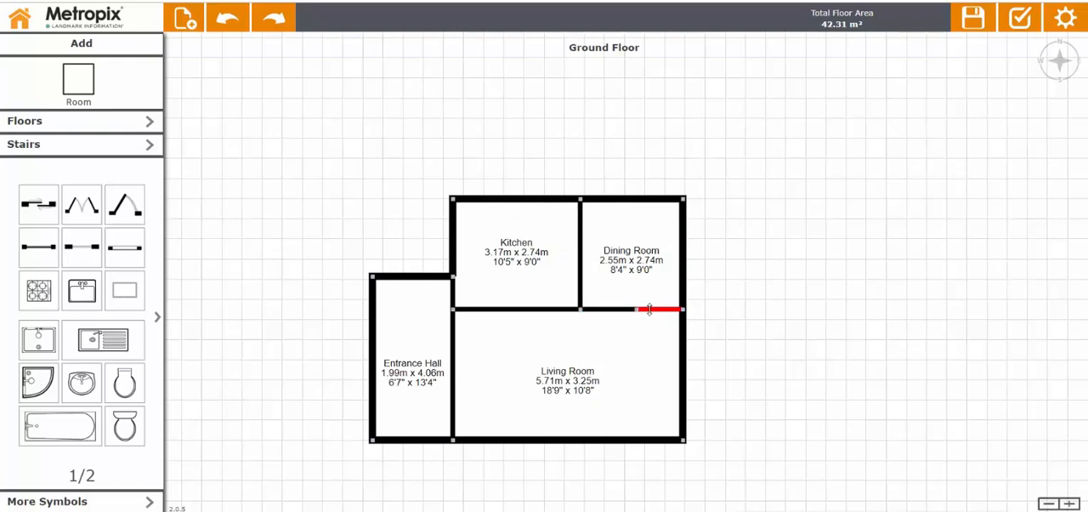
left_click_drag(650, 307, 657, 334)
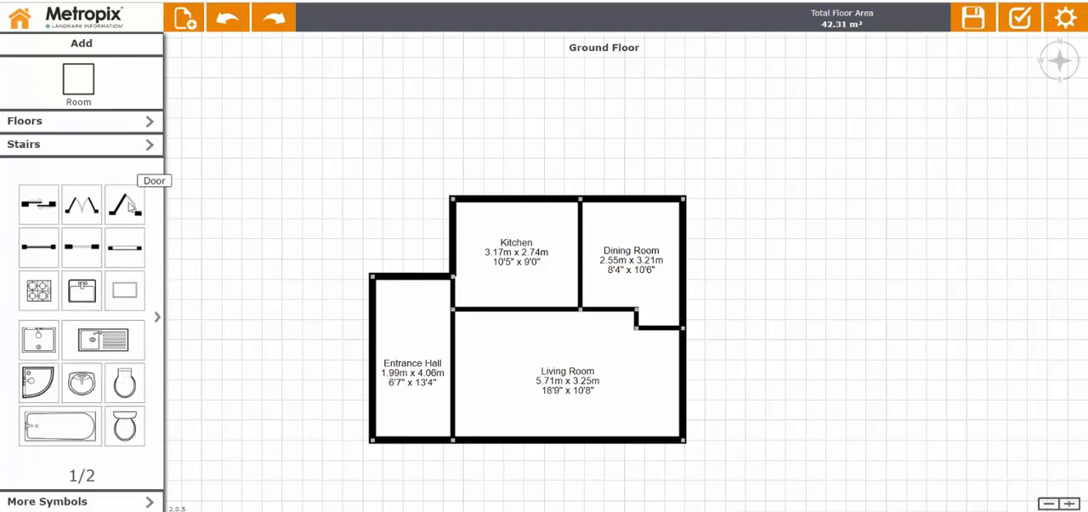
Add doors in the Entrance Hall's lower wall and from the hall to the Living Room and Kitchen, plus double doors in the Dining Room's upper wall.
left_click_drag(127, 209, 483, 312)
left_click_drag(536, 335, 414, 432)
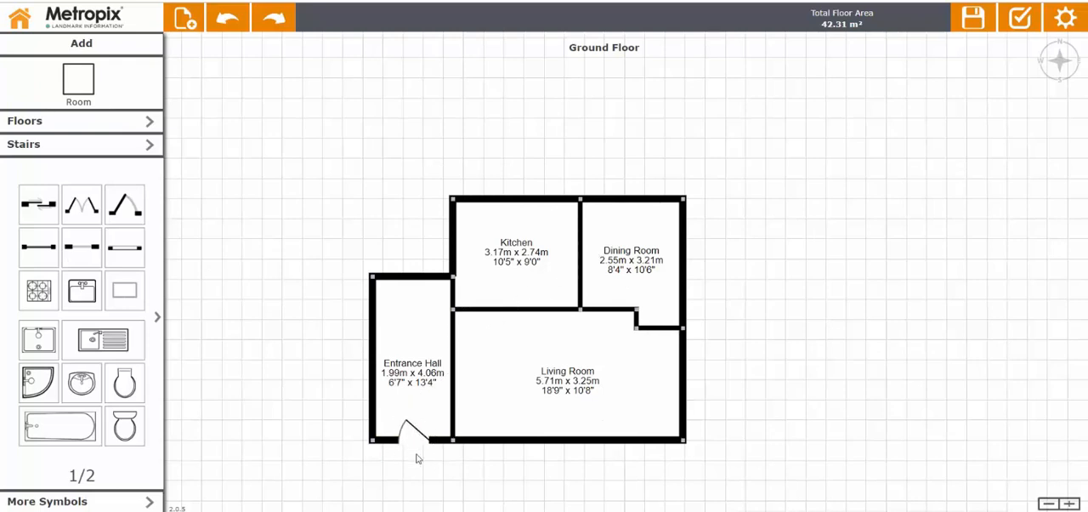
left_click_drag(128, 202, 467, 395)
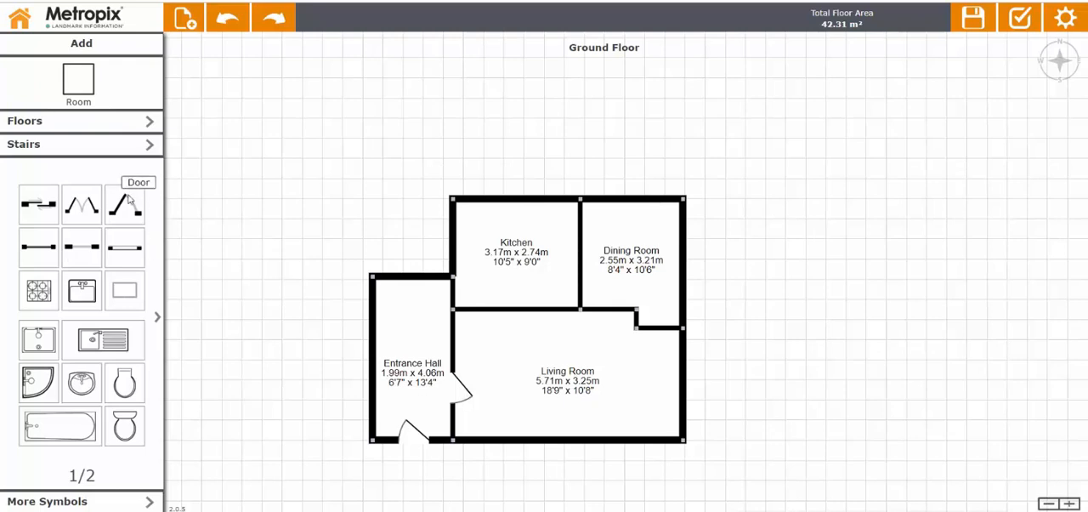
left_click_drag(129, 203, 459, 293)
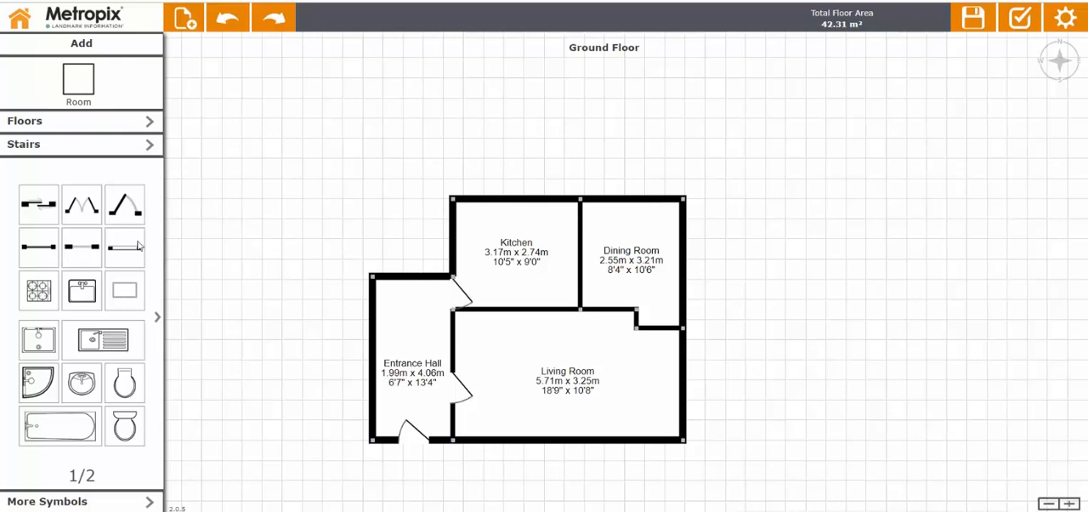
left_click_drag(86, 217, 640, 197)
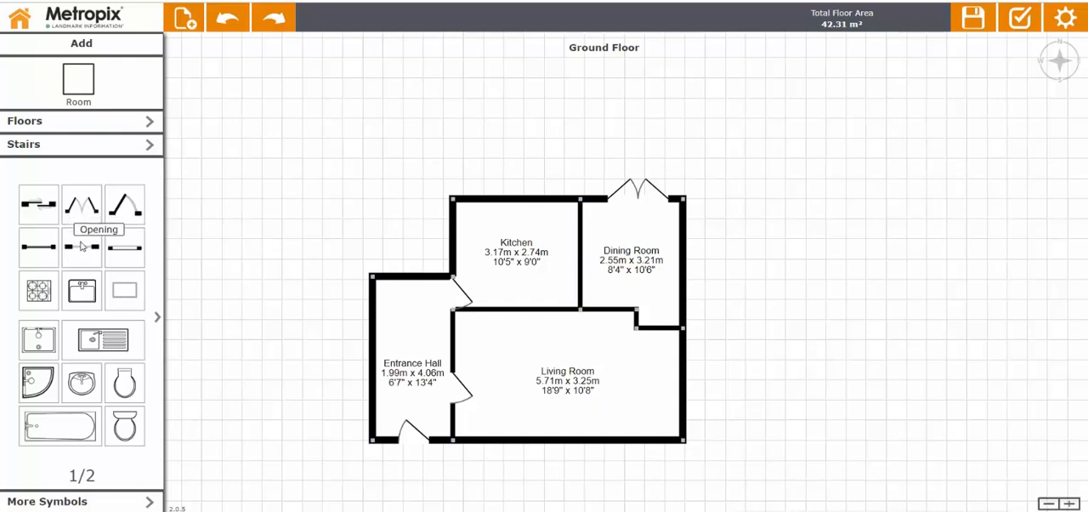
Add an opening in the wall between the Kitchen and Dining Room and widen it to about 2.06 m.
left_click_drag(81, 245, 586, 243)
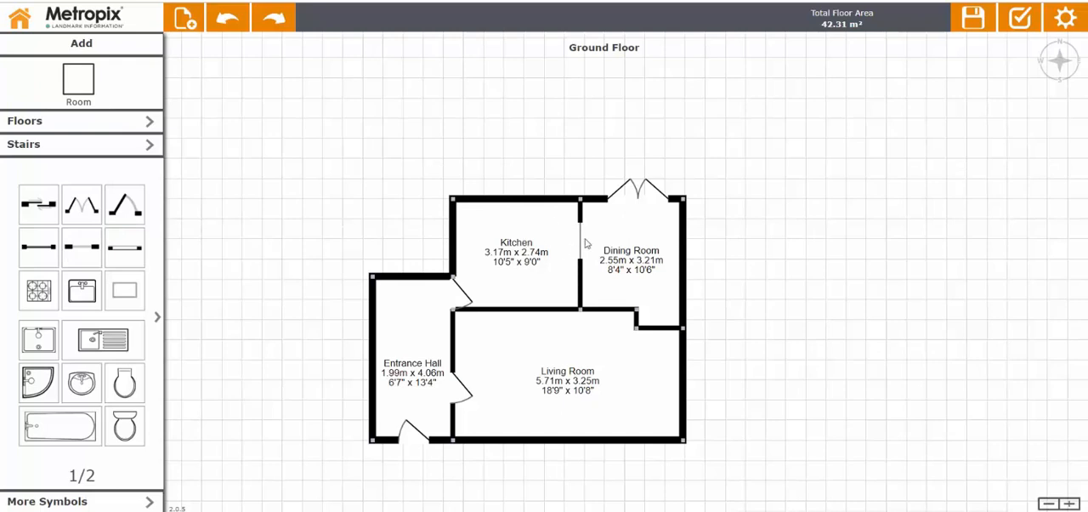
left_click(584, 244)
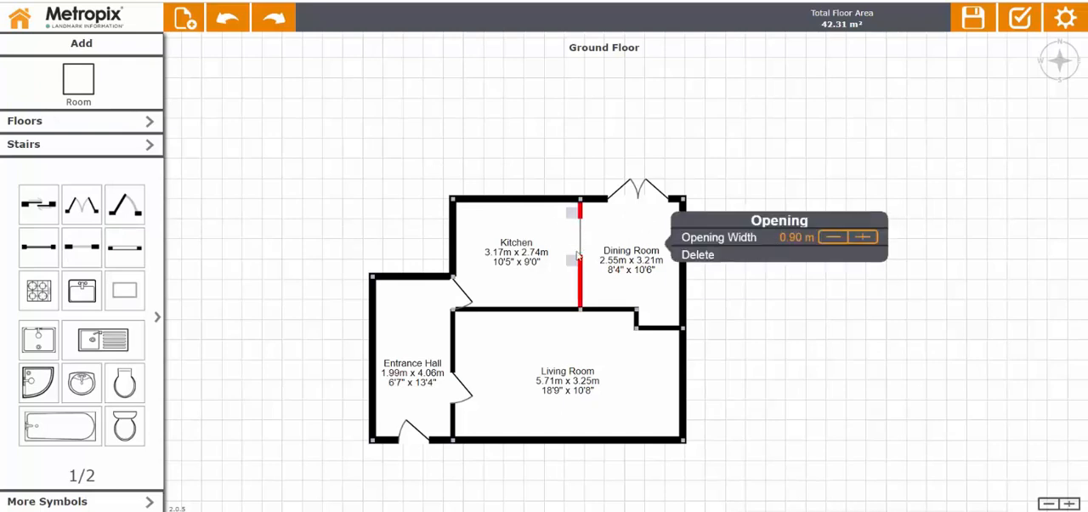
left_click(865, 238)
left_click_drag(570, 267, 577, 305)
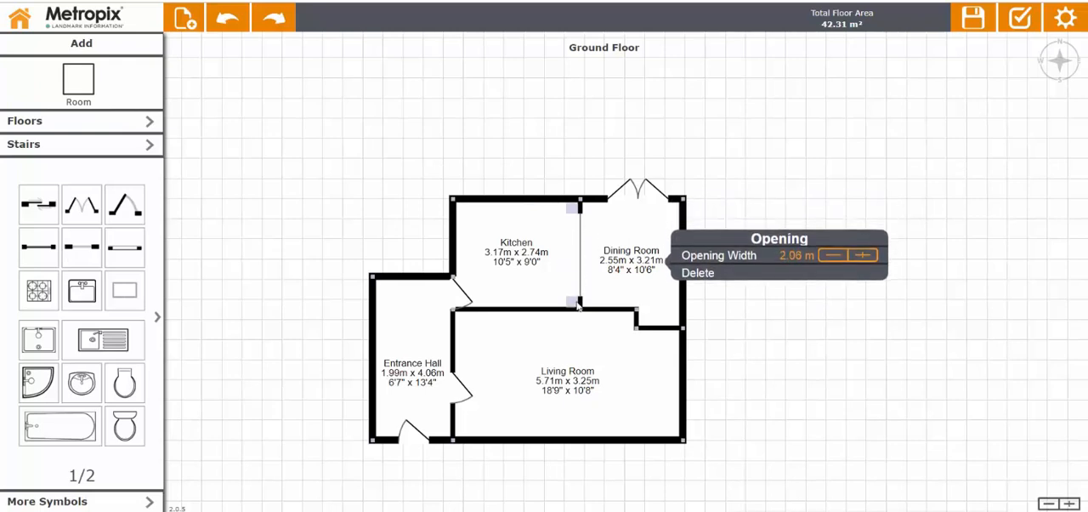
left_click(536, 163)
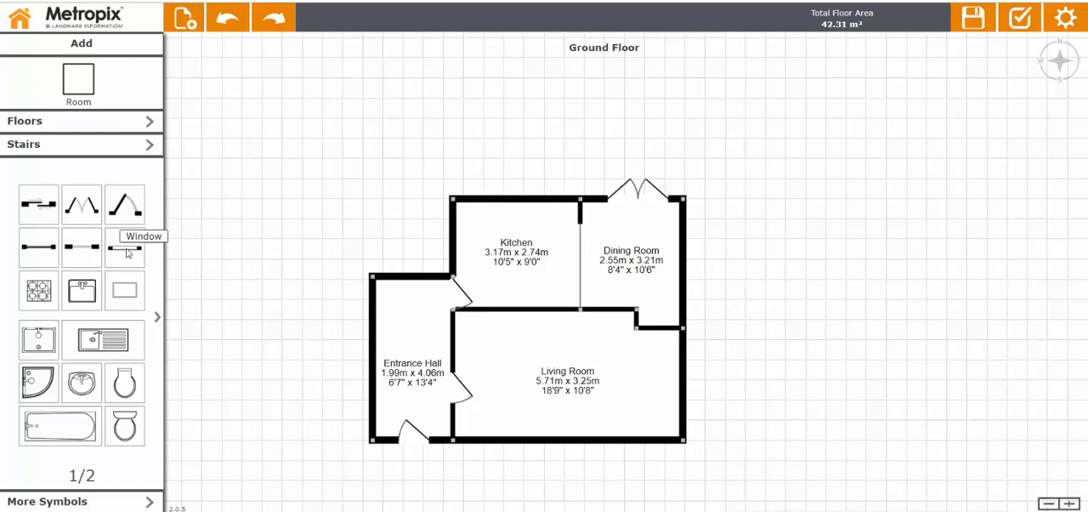
Add windows in the Kitchen's upper wall and the Dining Room's right outer wall.
left_click_drag(128, 252, 566, 192)
left_click(556, 236)
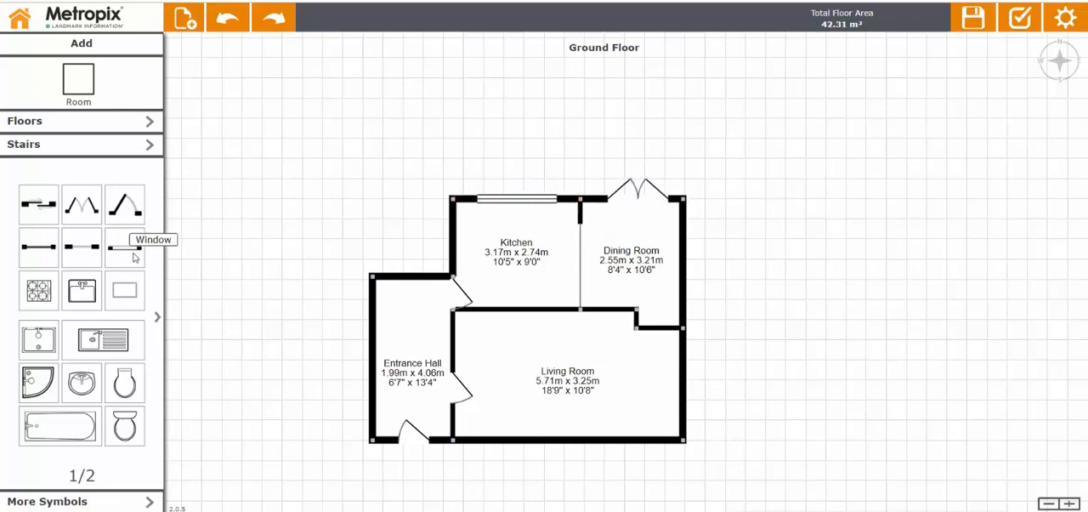
left_click_drag(271, 214, 691, 299)
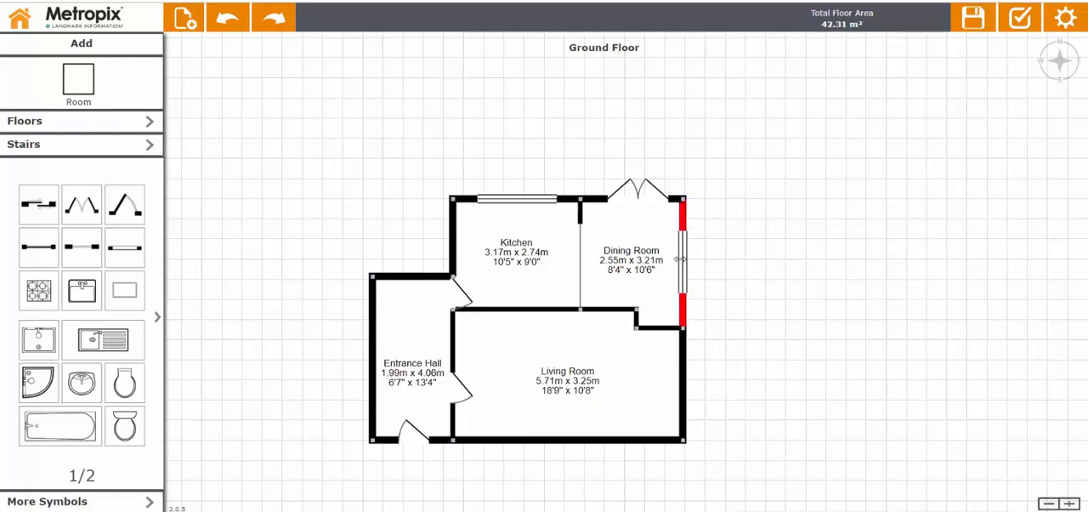
Resize the window in the Dining Room's right outer wall to an opening width of 1.80 m.
mouse_move(693, 226)
left_mouse_down()
mouse_move(693, 248)
mouse_move(693, 221)
left_mouse_up()
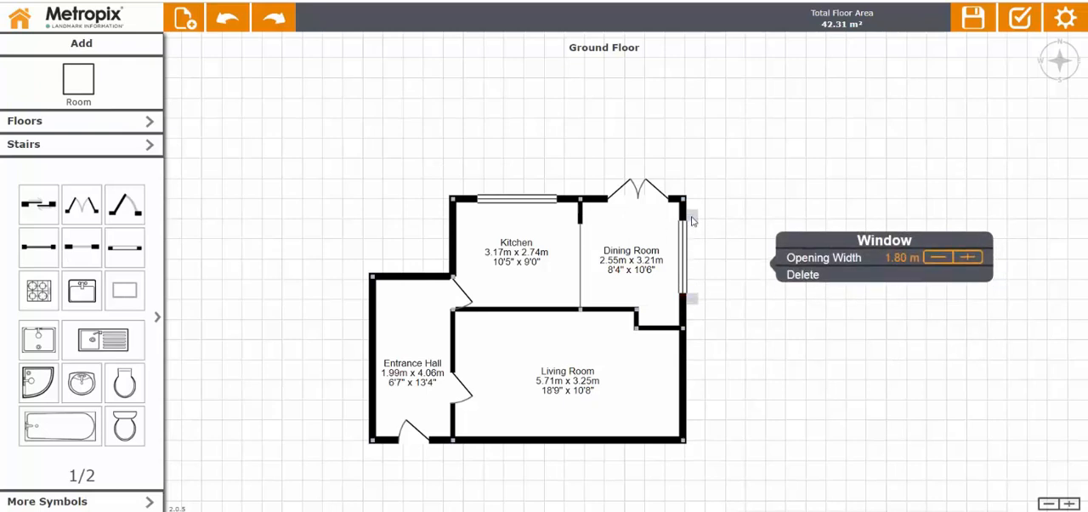
left_click(694, 221)
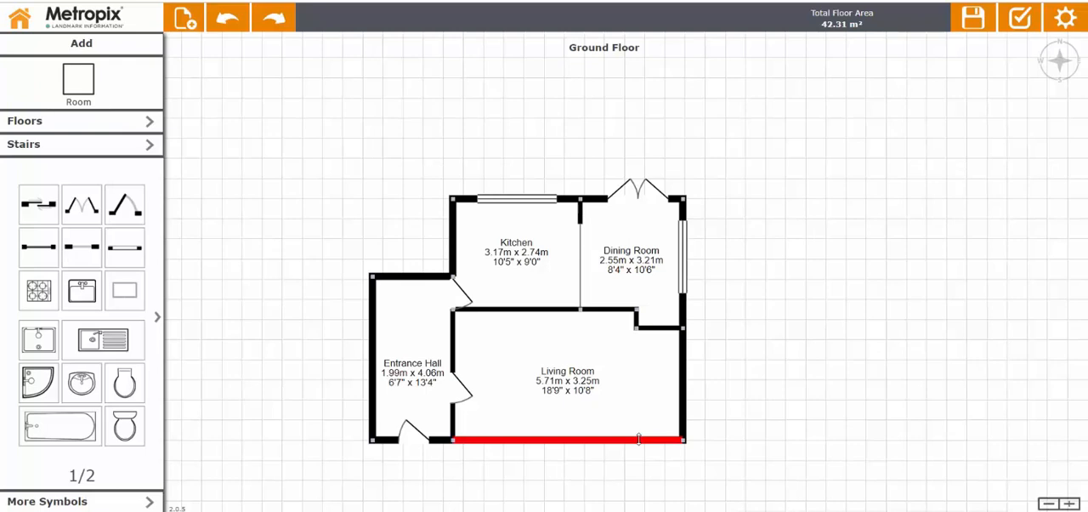
Split the Living Room's lower wall twice and move the middle section outward as an angled bay, making the room about 3.66 m deep.
left_click_drag(766, 404, 773, 370)
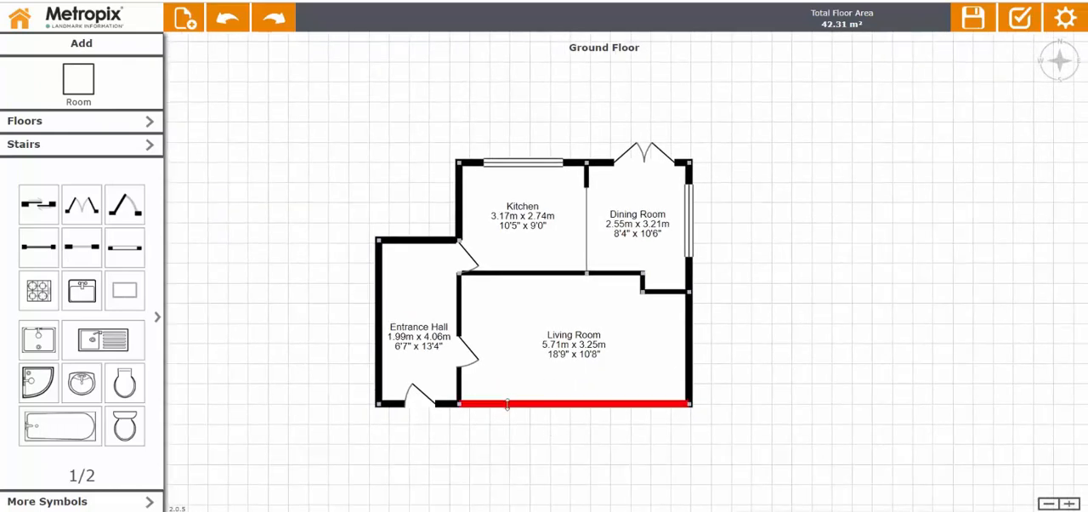
left_click(507, 405)
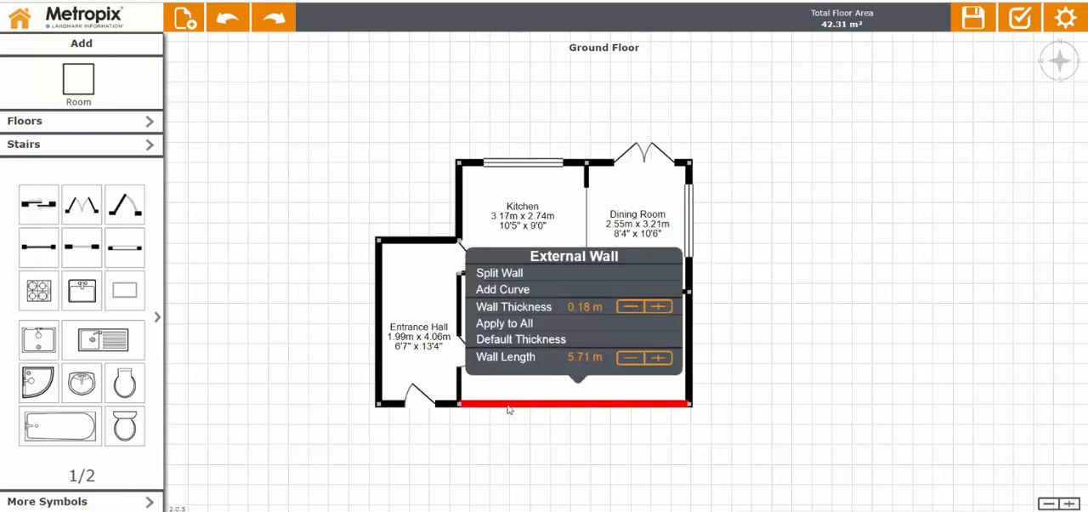
left_click(525, 274)
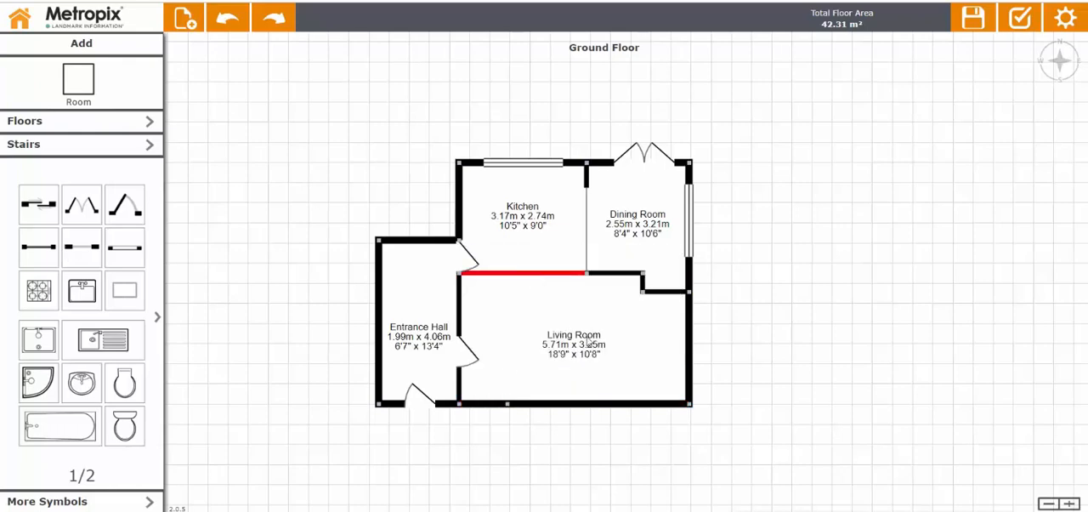
left_click(639, 405)
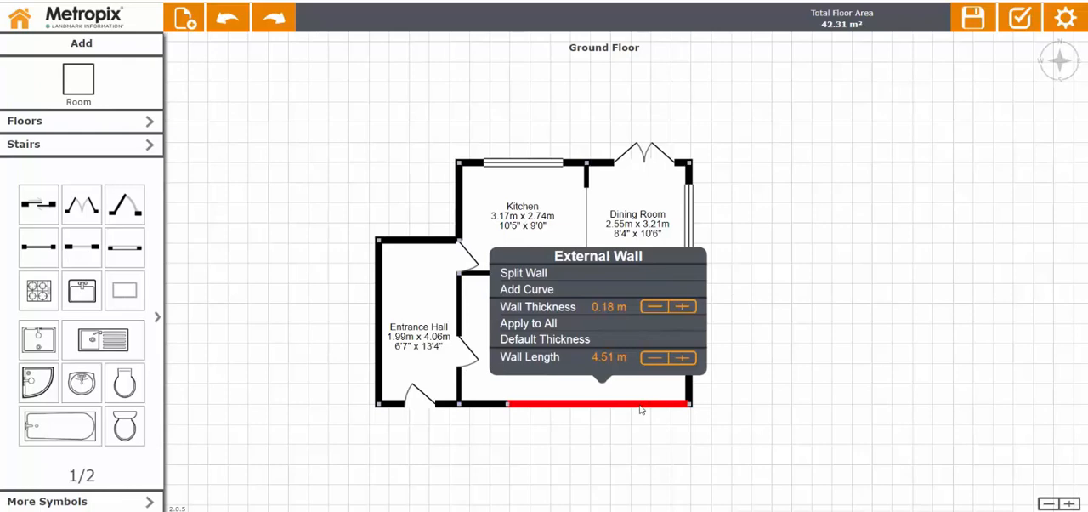
left_click(557, 274)
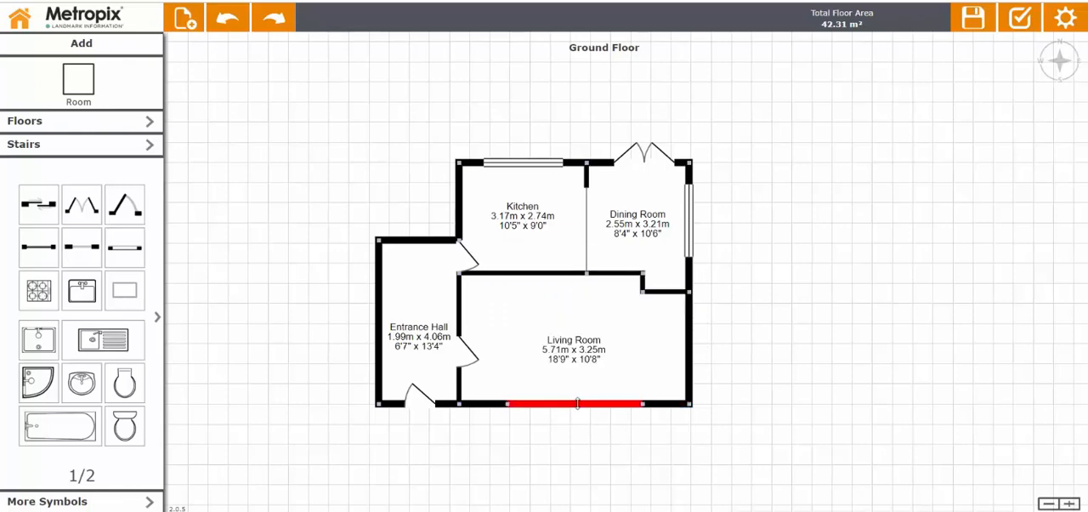
left_click_drag(578, 402, 578, 425)
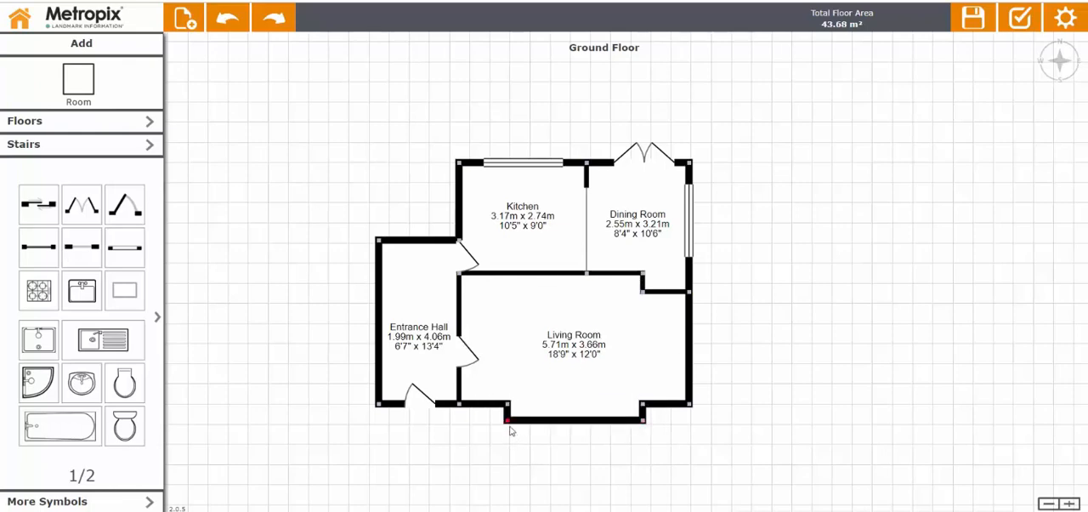
left_click_drag(509, 425, 523, 428)
left_click_drag(644, 427, 629, 424)
Add windows to both angled sides and the front wall of the Living Room bay, with the front window nearly filling its wall.
left_click_drag(122, 247, 513, 412)
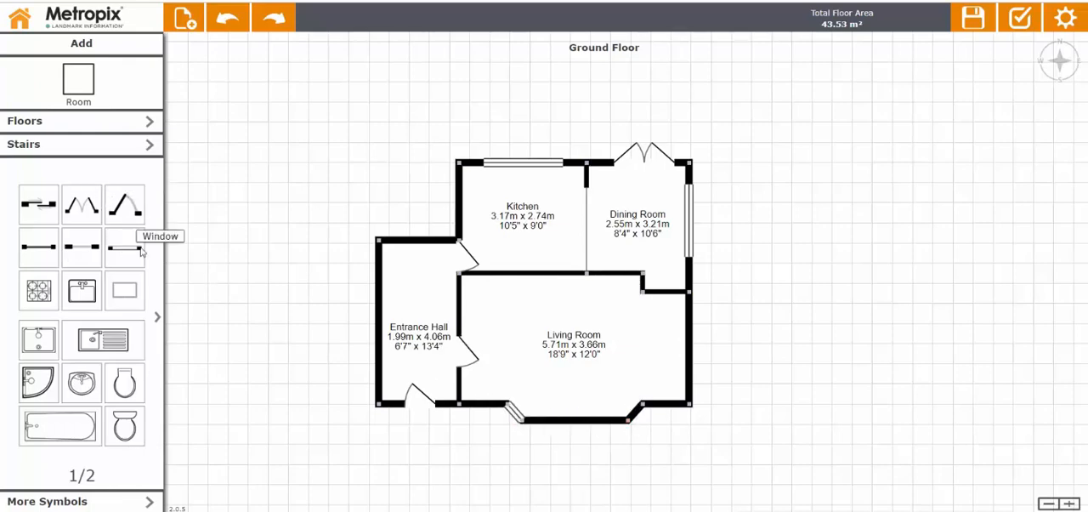
left_click_drag(135, 246, 634, 414)
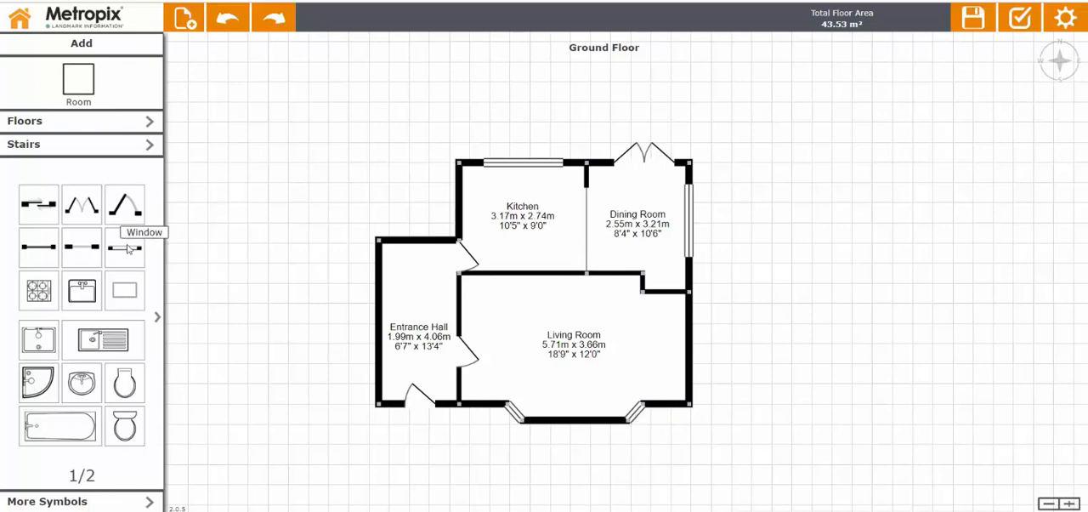
left_click_drag(126, 246, 627, 415)
left_click(554, 423)
left_click(619, 447)
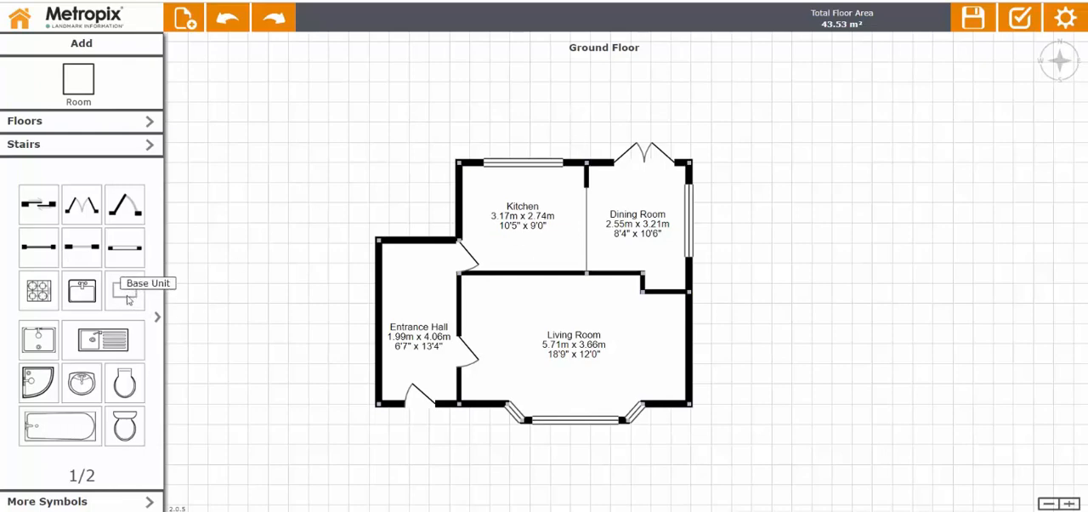
Add Kitchen base units along the left wall (1.72 x 0.60 m), upper wall and lower wall (1.45 x 0.61 m), with a hob on the left unit.
left_click_drag(136, 305, 494, 247)
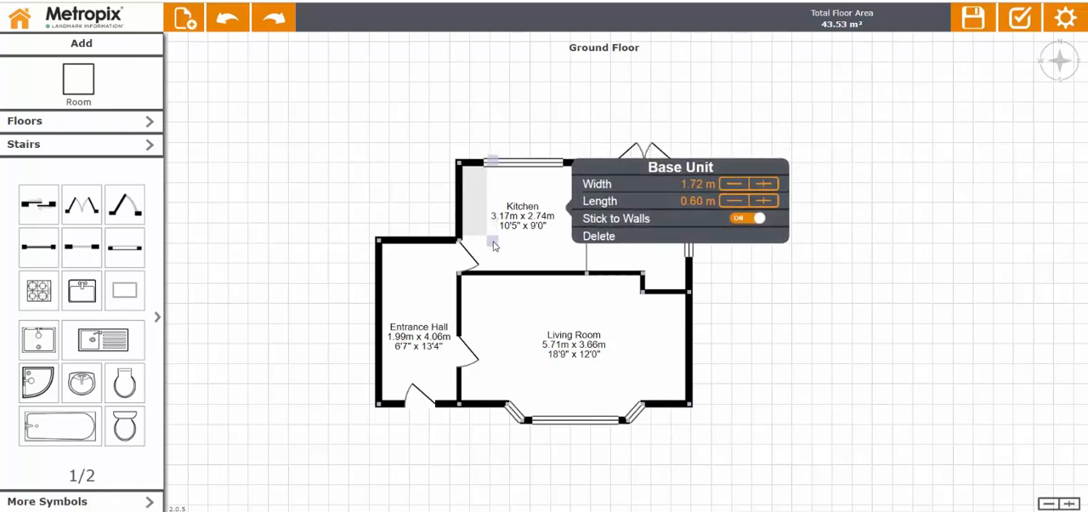
left_click(227, 280)
left_click_drag(122, 290, 592, 200)
left_click(604, 201)
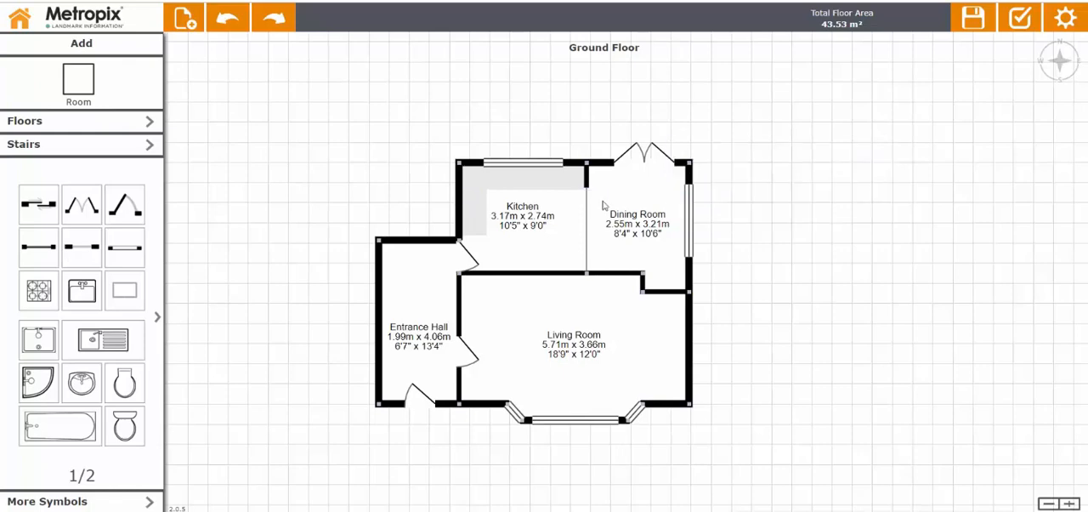
left_click_drag(130, 291, 521, 245)
left_click(565, 259)
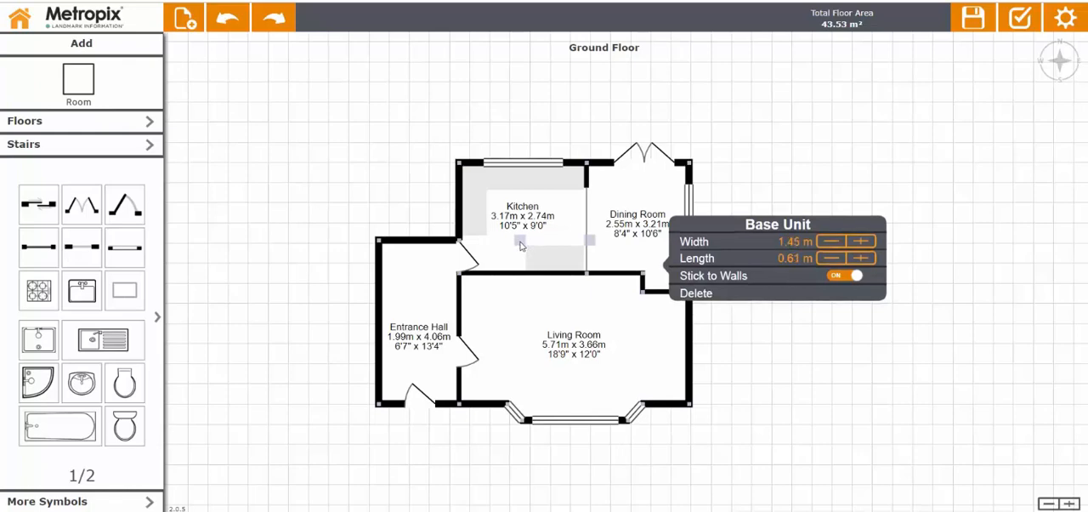
left_click(202, 228)
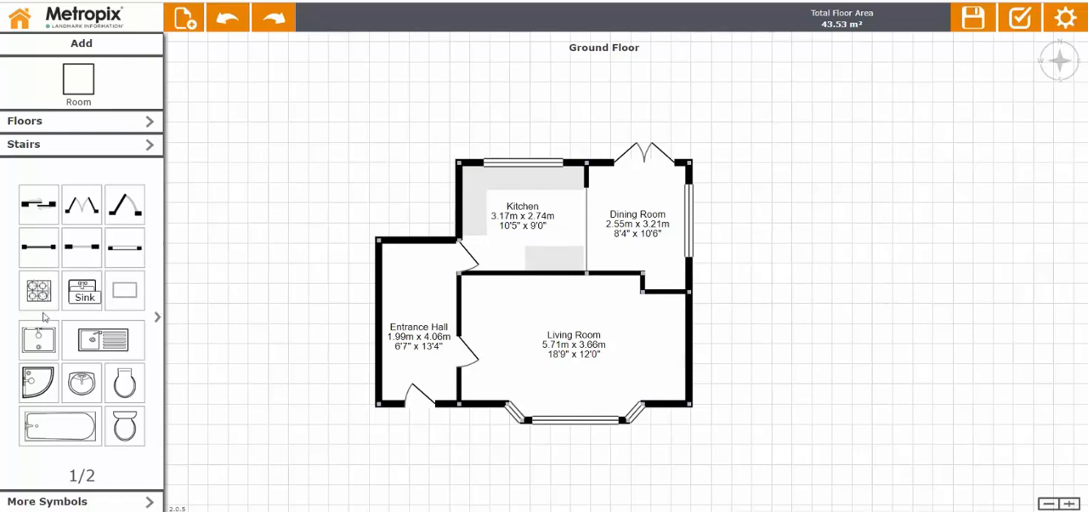
left_click_drag(38, 291, 474, 208)
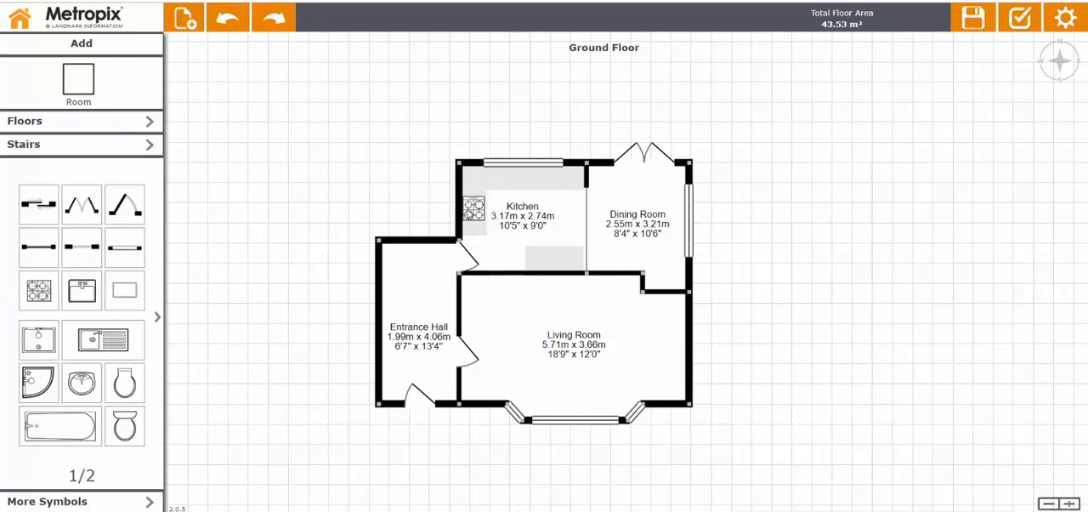
left_click_drag(100, 344, 525, 174)
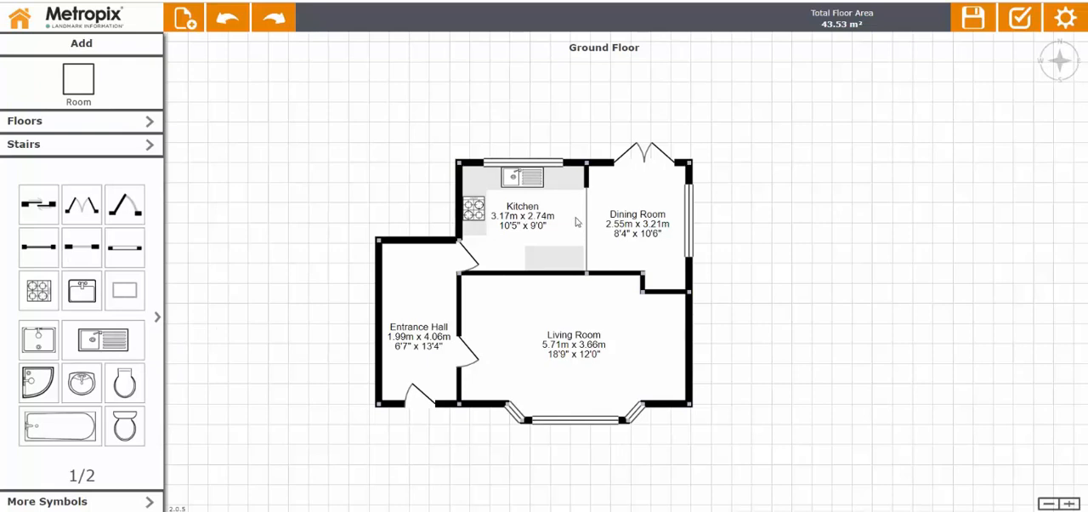
left_click(529, 180)
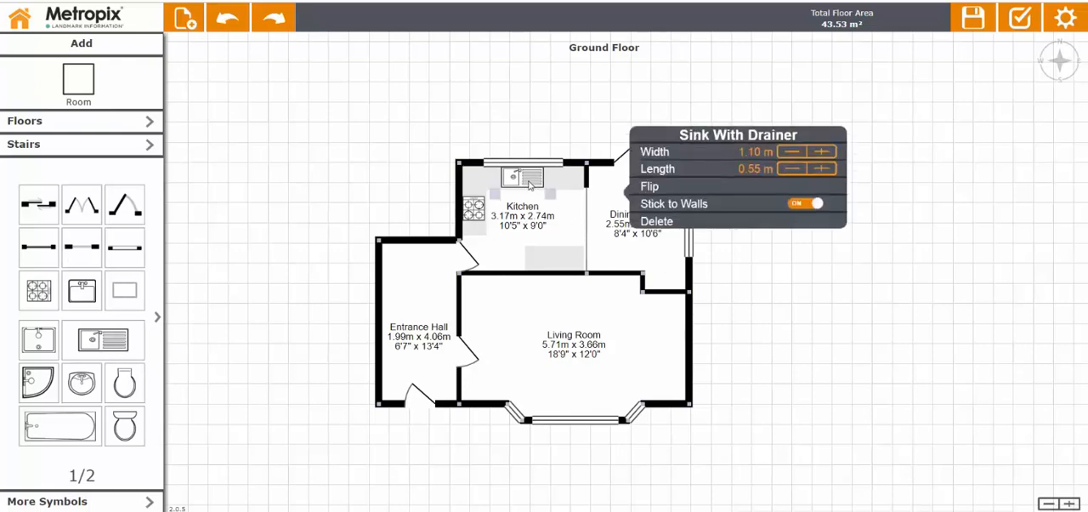
left_click(657, 221)
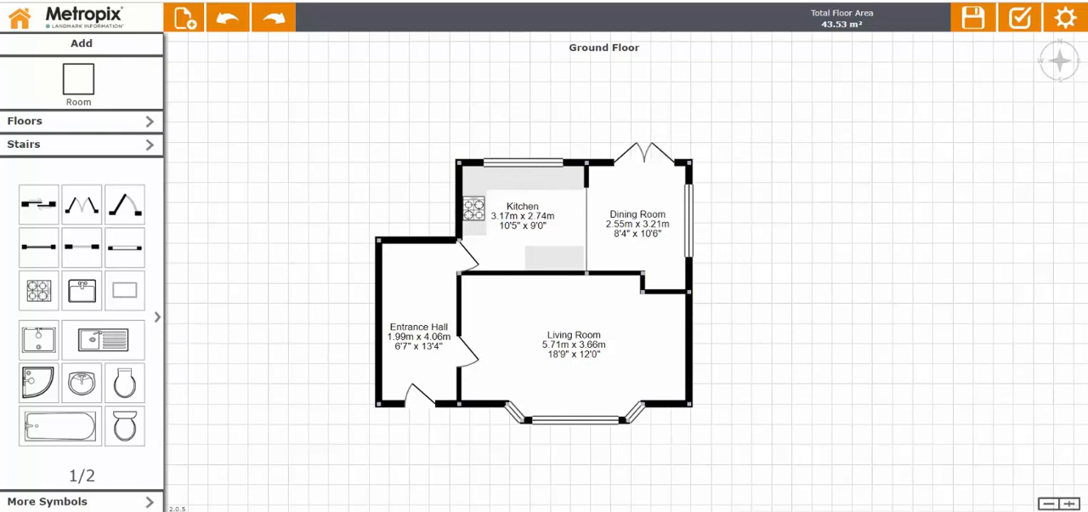
Place a One Half Sink With Drainer from the Kitchen symbols on the base unit below the Kitchen window.
left_click(103, 506)
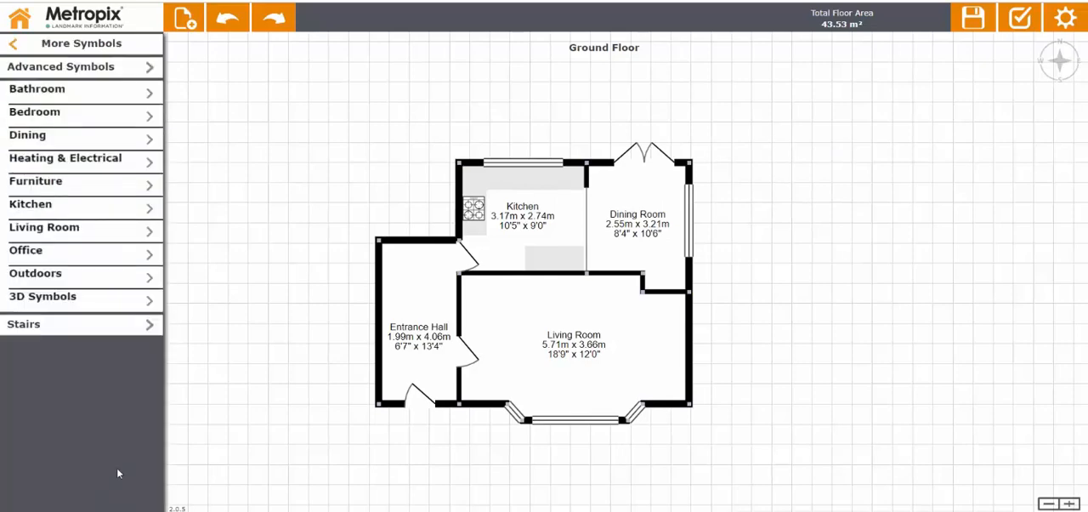
left_click(94, 210)
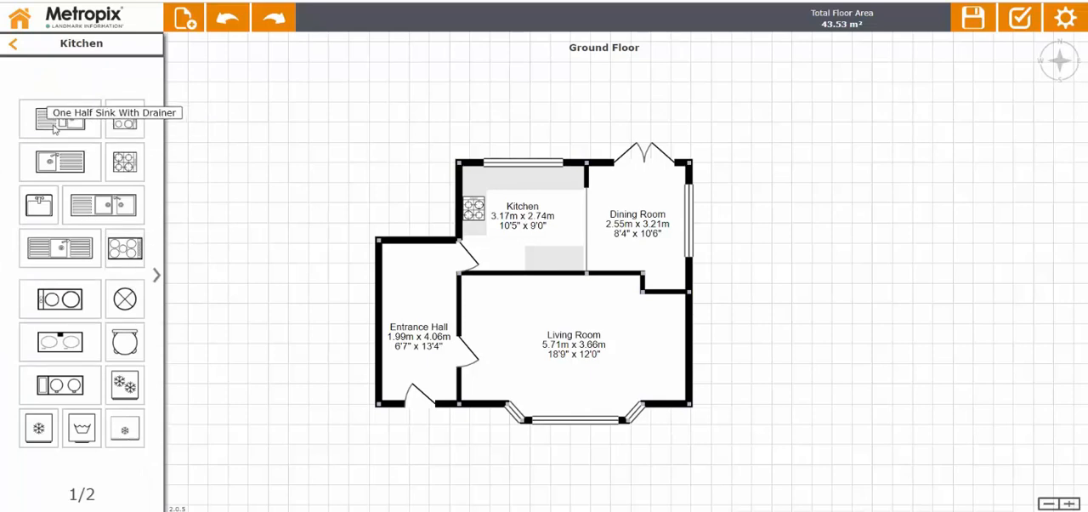
left_click_drag(54, 128, 527, 191)
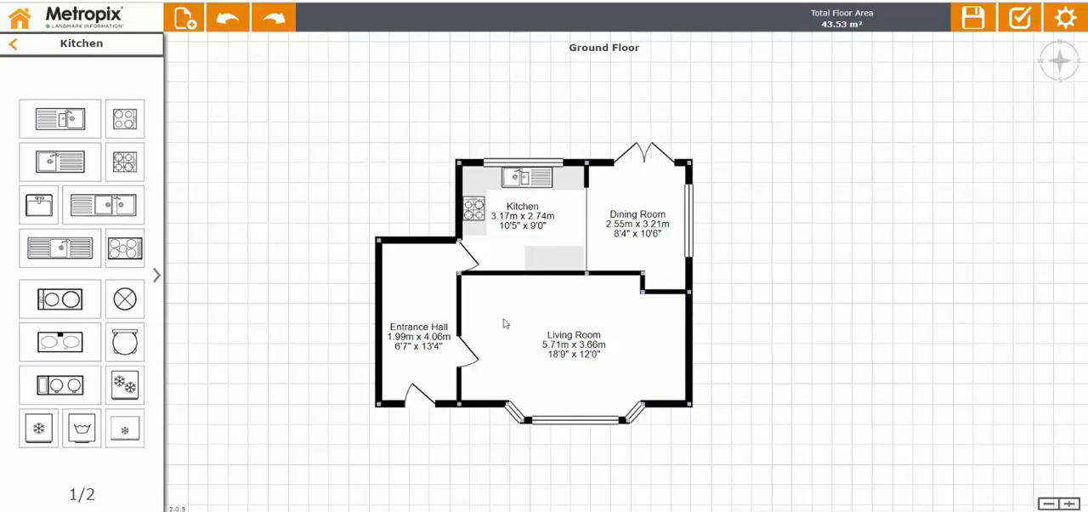
left_click(14, 47)
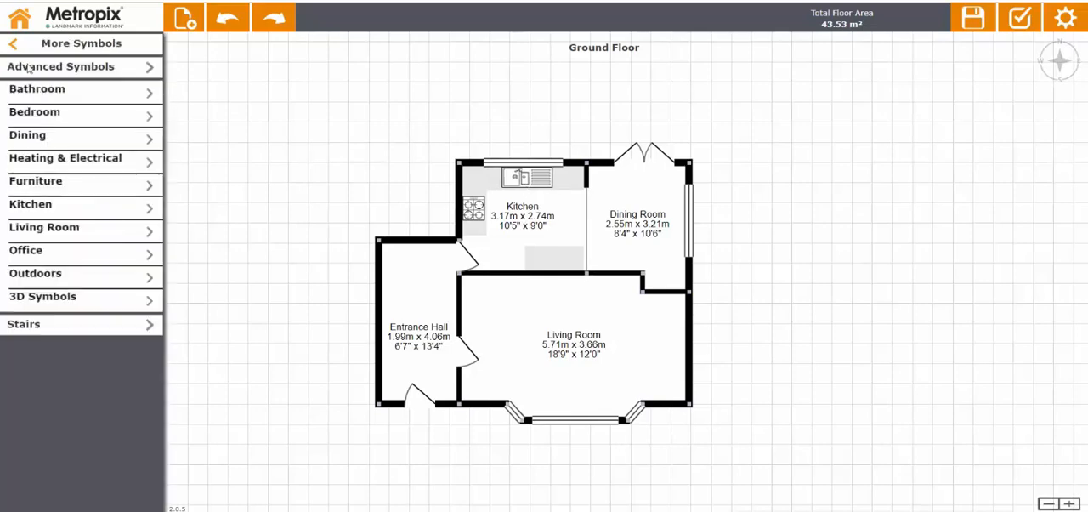
left_click(15, 49)
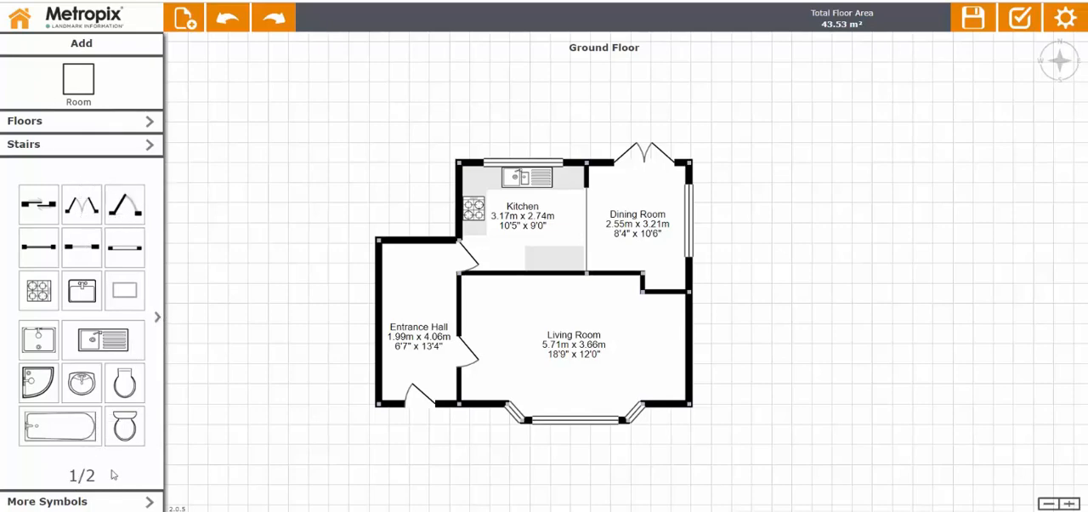
Add a fireplace against the Living Room's right outer wall.
left_click(157, 319)
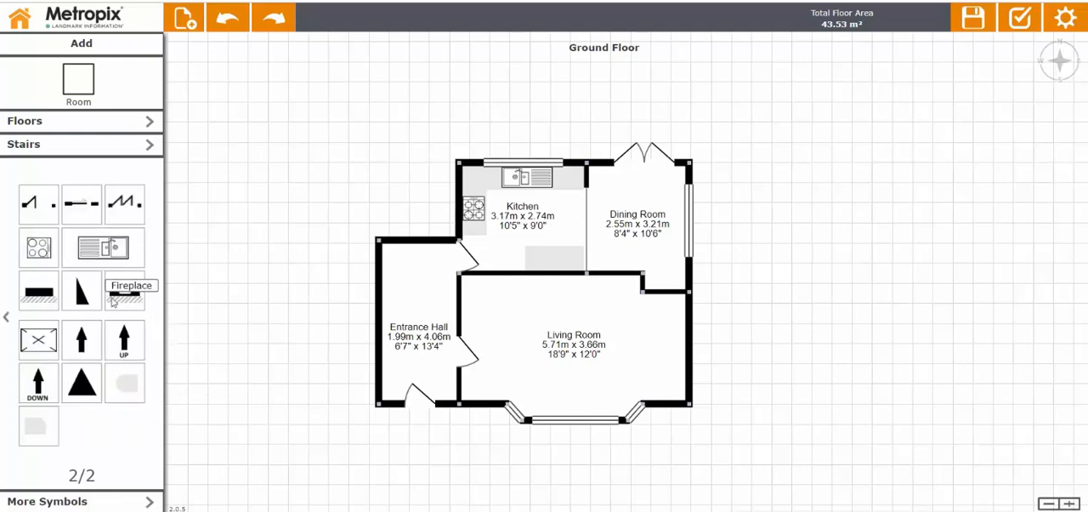
left_click_drag(124, 293, 678, 348)
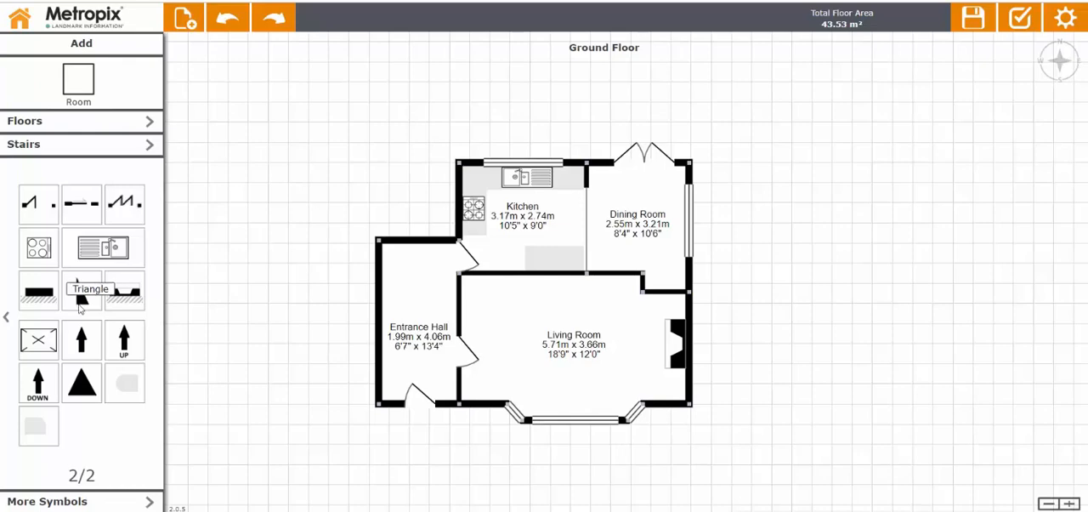
left_click(6, 320)
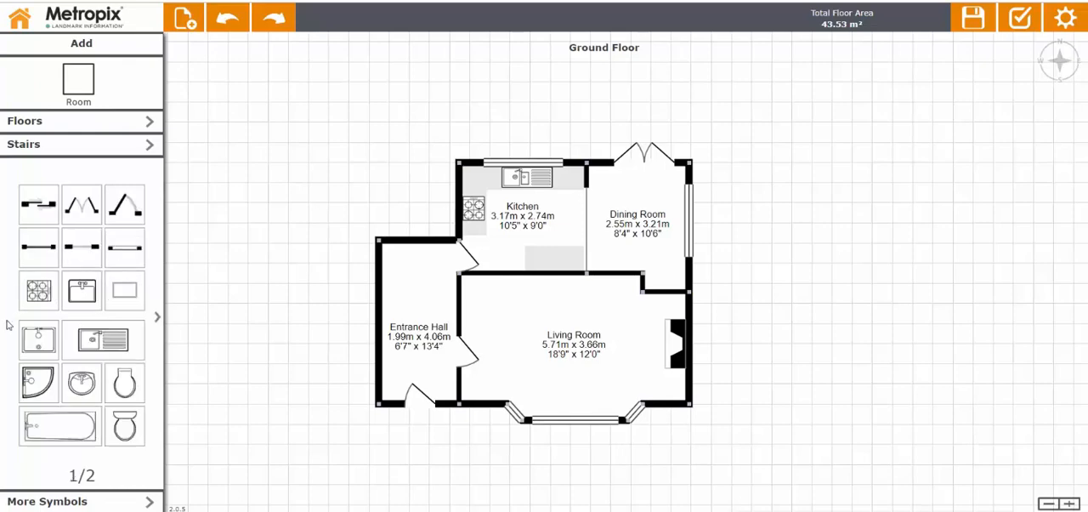
Draw a room about 1.99 m x 1.41 m directly above the Entrance Hall and name it WC.
left_click(88, 84)
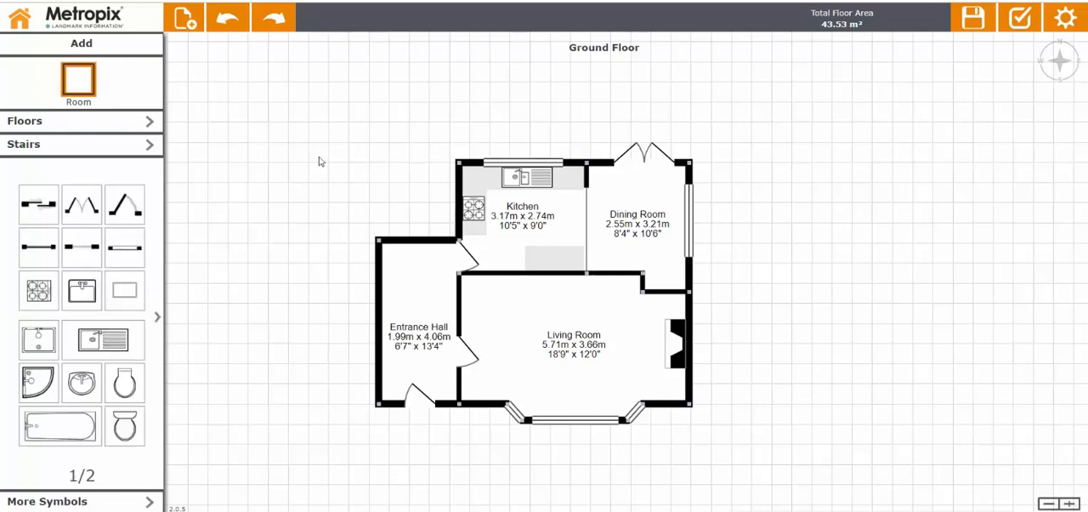
left_click(96, 83)
mouse_move(378, 240)
left_mouse_down()
mouse_move(457, 242)
mouse_move(459, 178)
left_mouse_up()
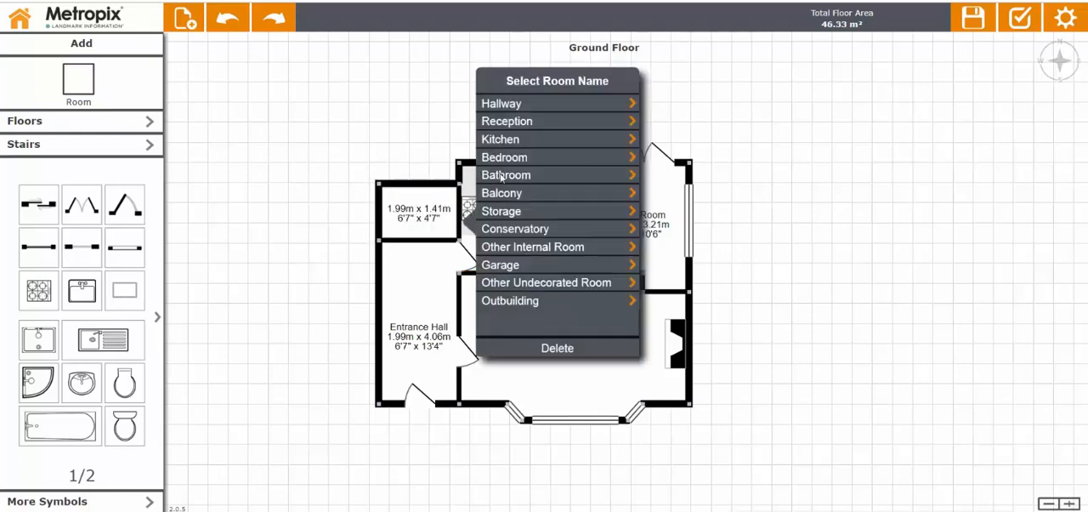
left_click(501, 177)
left_click(505, 186)
left_click(285, 125)
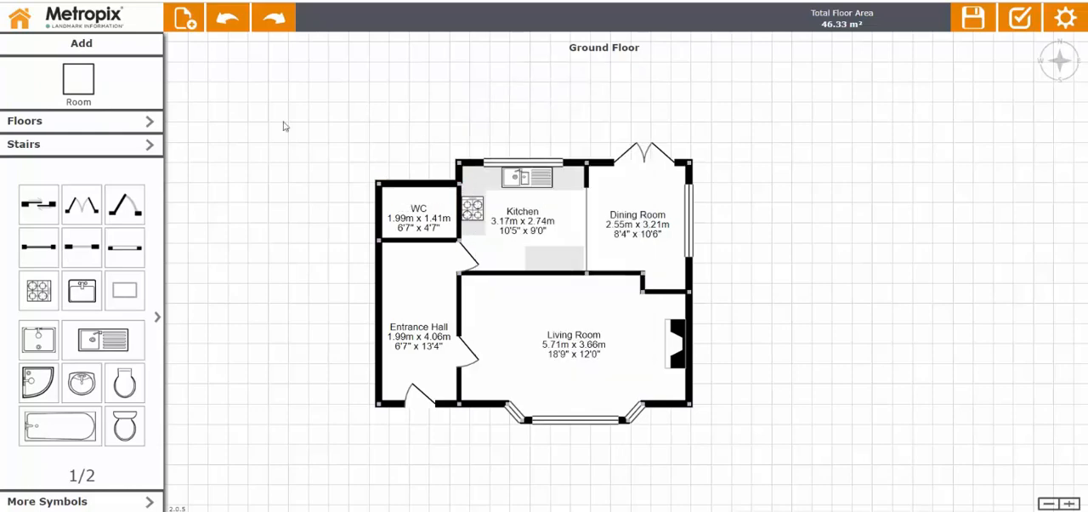
Fit out the WC with a door to the Entrance Hall, a window and toilet on the left wall, and a Round Sink on the upper wall.
left_click_drag(124, 204, 444, 235)
left_click_drag(124, 246, 388, 216)
left_click_drag(121, 430, 398, 212)
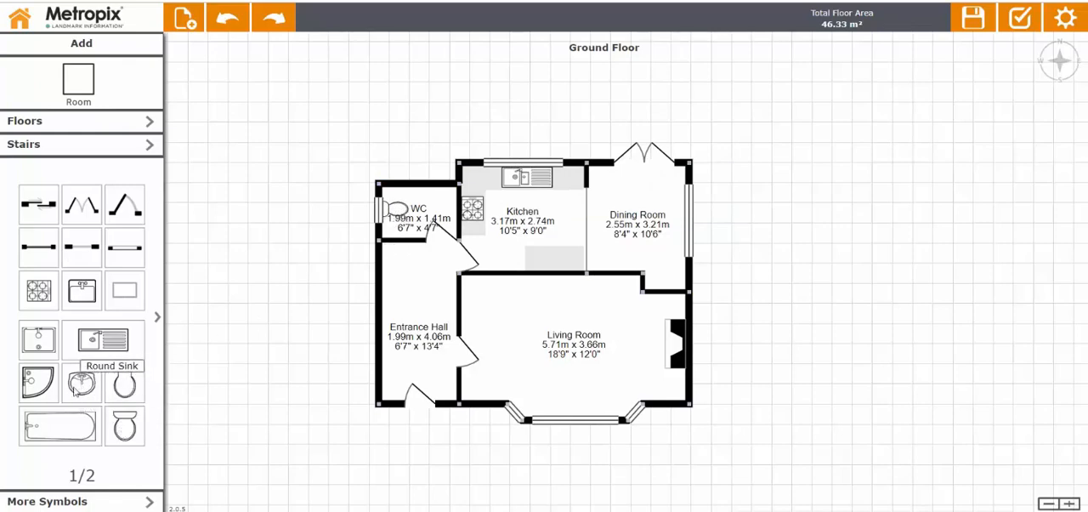
left_click_drag(77, 389, 434, 204)
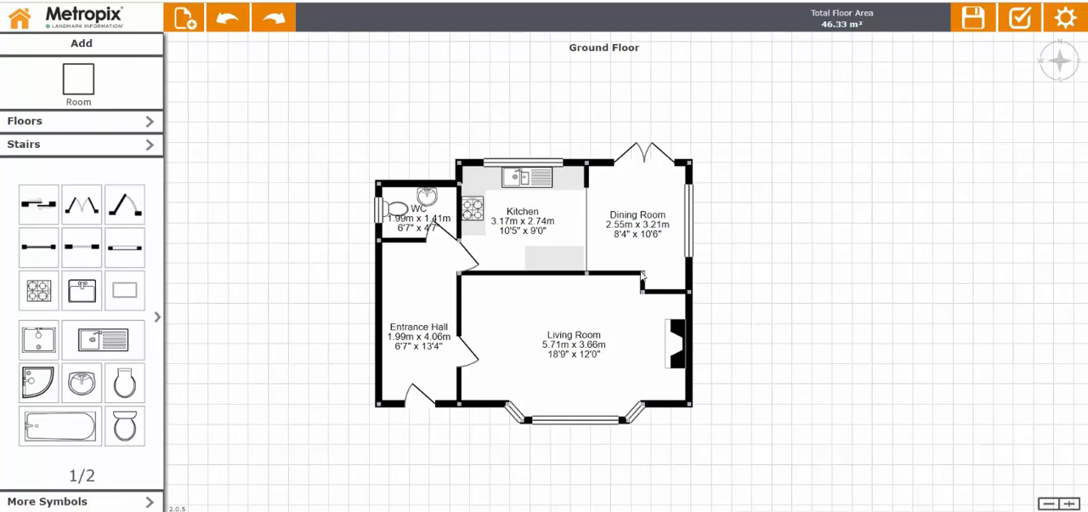
Add Straight Stairs in the Entrance Hall's upper left corner, lengthen them down the hall and make them 0.97 m wide.
left_click(43, 147)
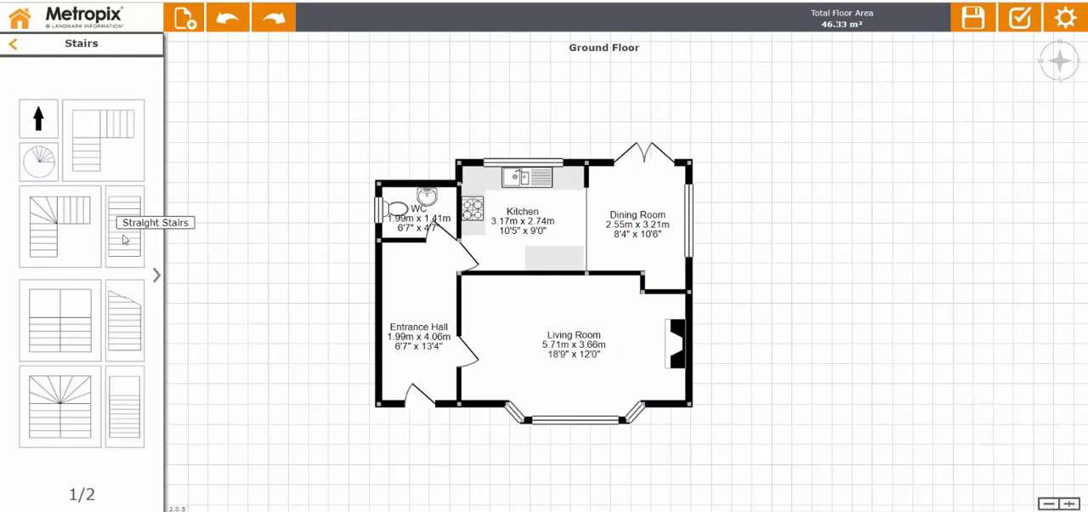
left_click_drag(125, 239, 401, 288)
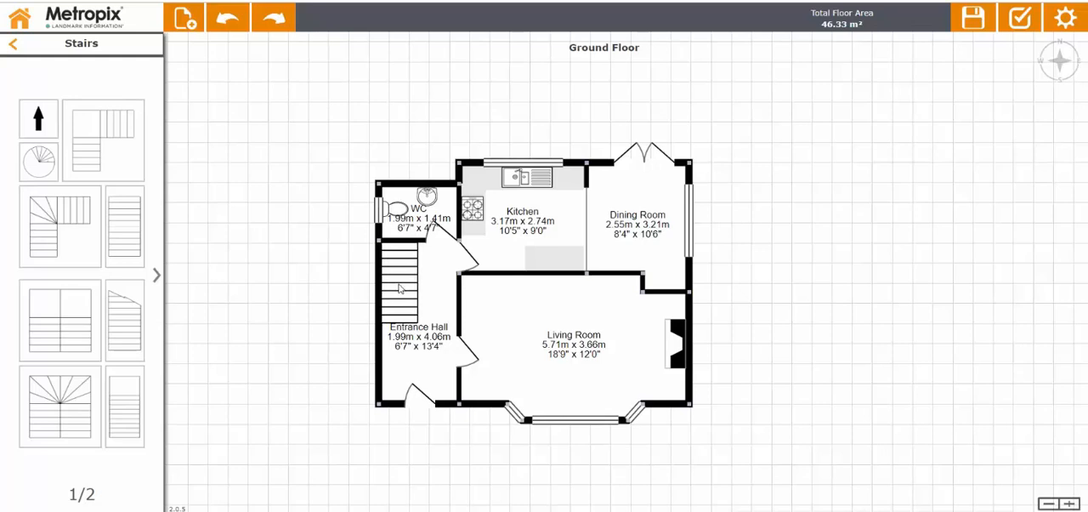
left_click(400, 289)
left_click_drag(423, 329, 430, 451)
left_click_drag(400, 422, 425, 346)
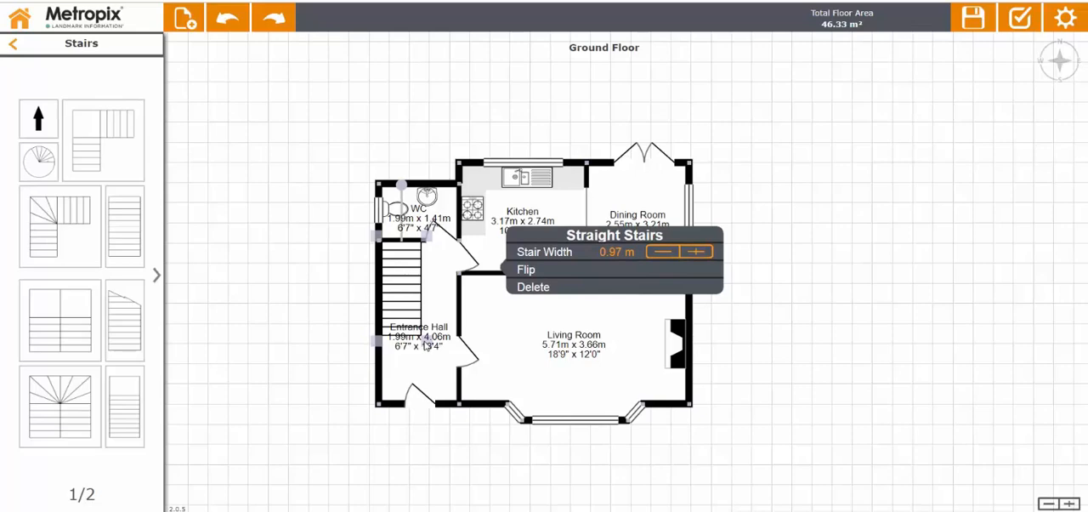
Enable the plan's compass and rotate it so that north points towards the lower left.
left_click(316, 377)
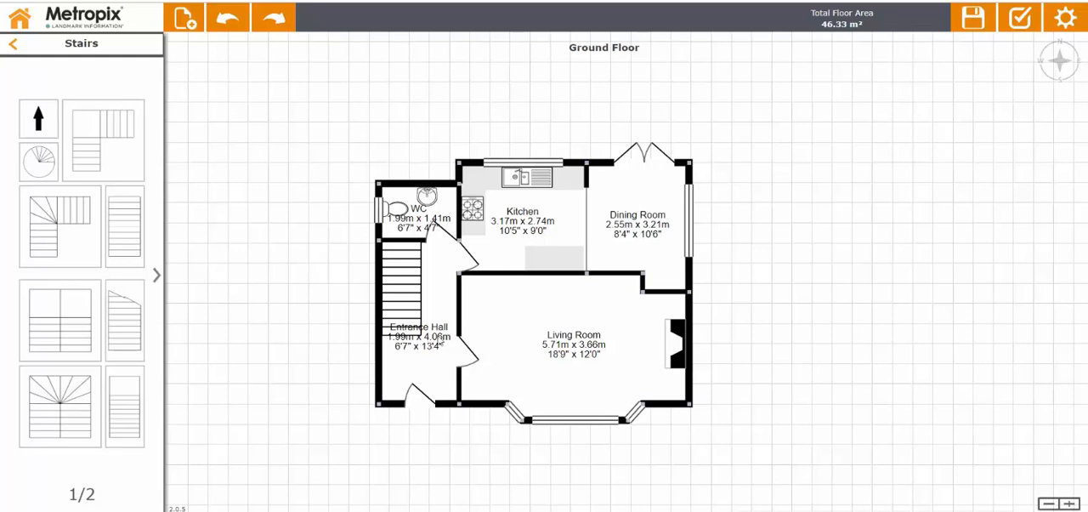
left_click(1061, 57)
left_click_drag(1055, 45, 1086, 116)
left_click(1067, 49)
mouse_move(1058, 46)
left_mouse_down()
mouse_move(1074, 48)
mouse_move(1038, 48)
mouse_move(1050, 80)
left_mouse_up()
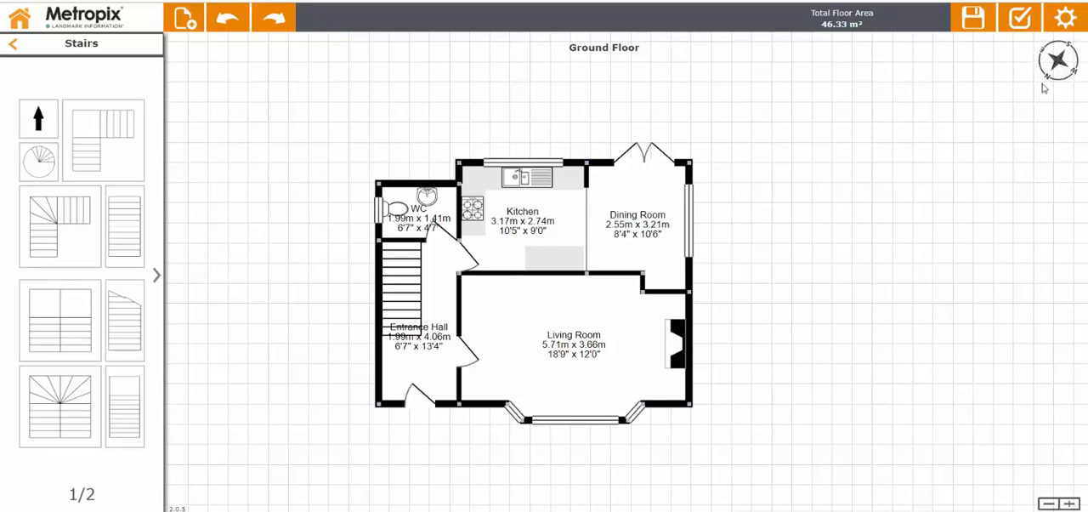
Add a new floor above the Ground Floor.
left_click(15, 48)
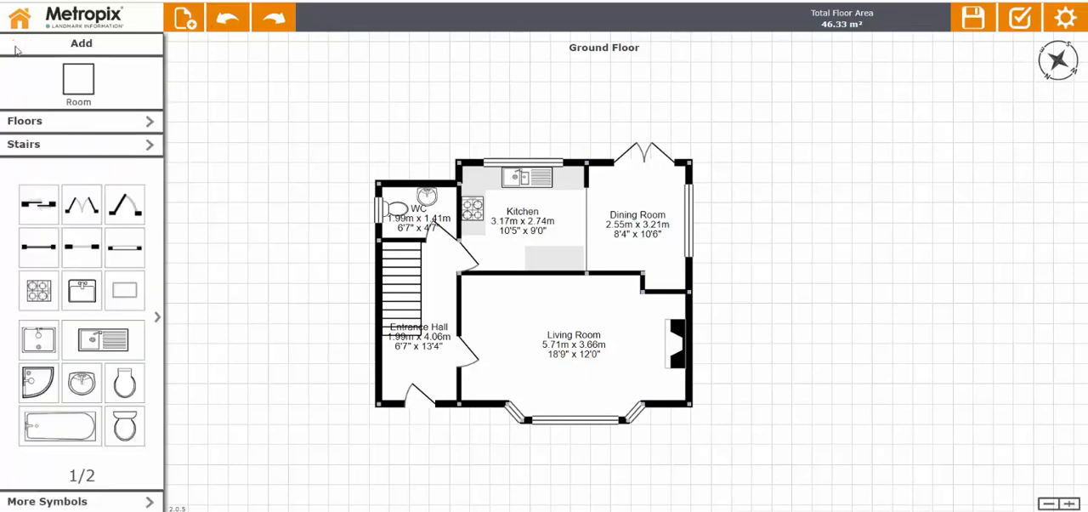
left_click(62, 125)
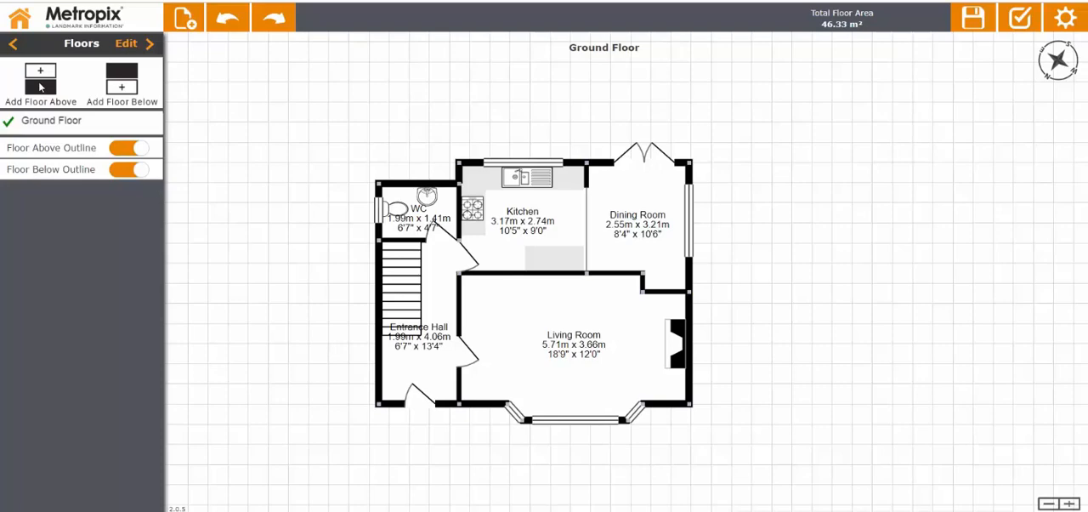
left_click(40, 87)
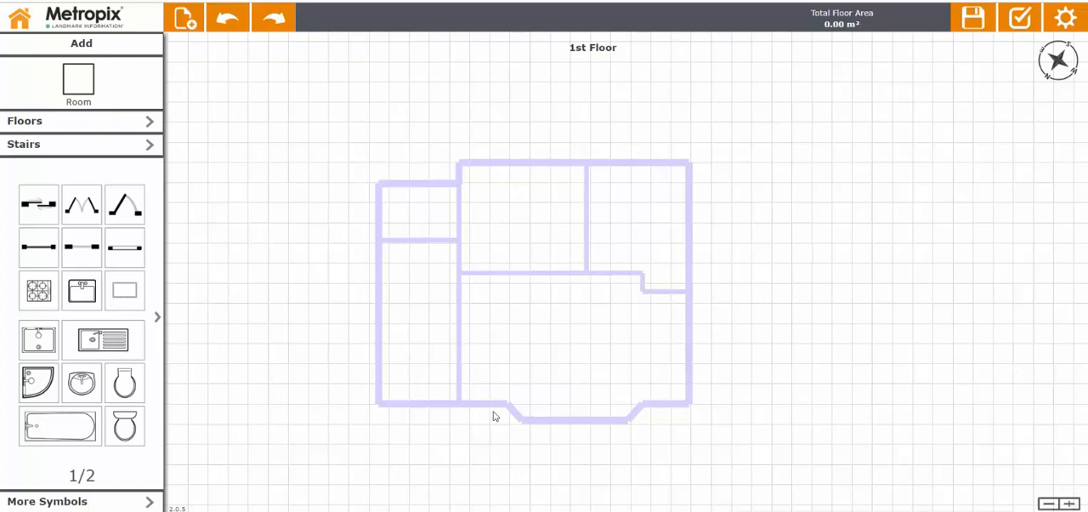
Draw a room about 3.19 m x 1.88 m from the Entrance Hall outline's upper left corner, categorised as Hallway with No Name.
left_click(85, 76)
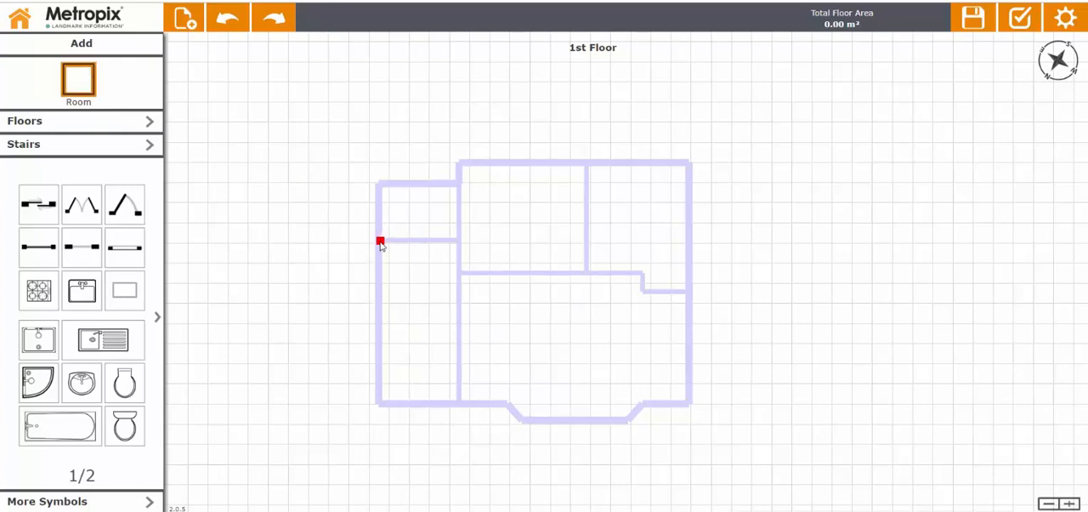
left_click_drag(379, 241, 507, 323)
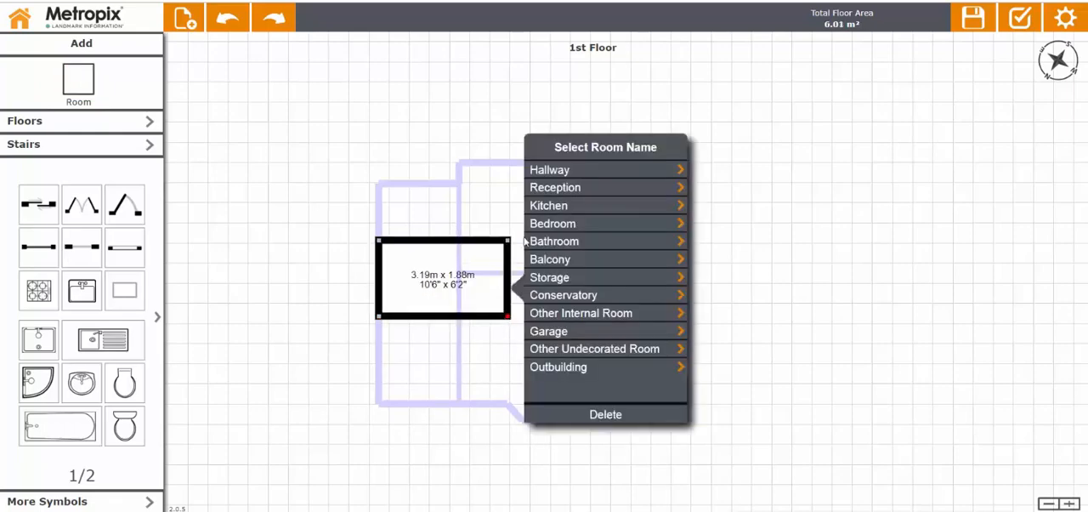
left_click(555, 176)
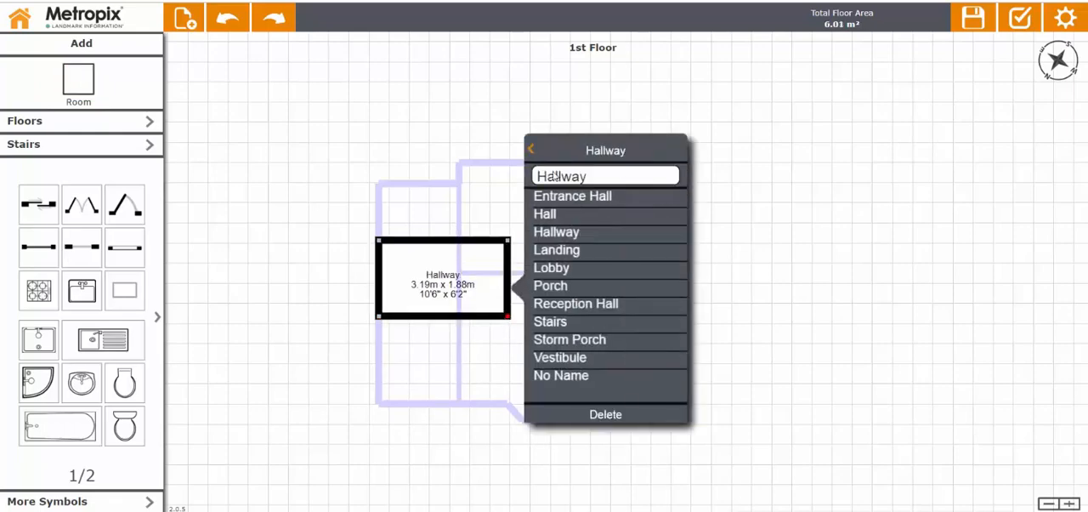
left_click(554, 254)
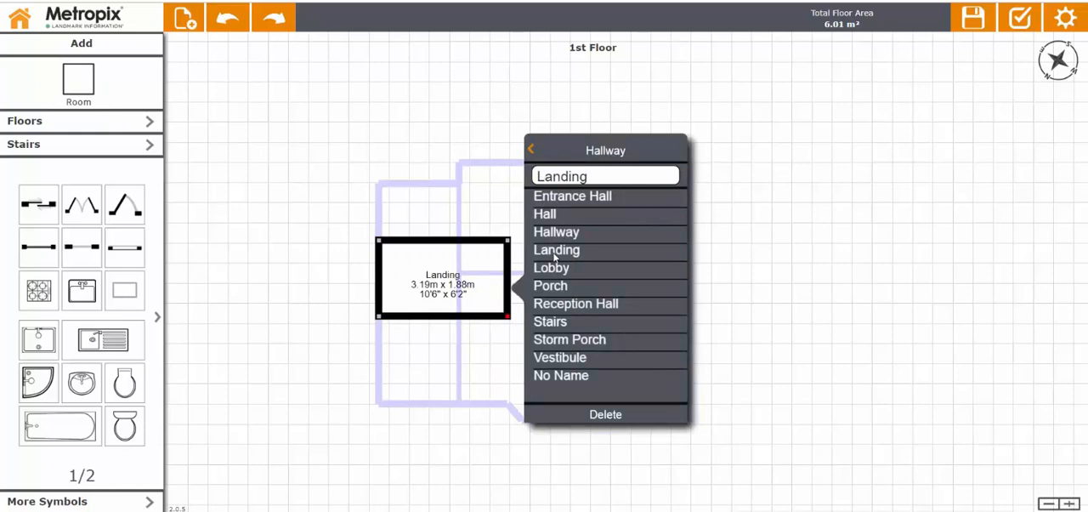
left_click(562, 378)
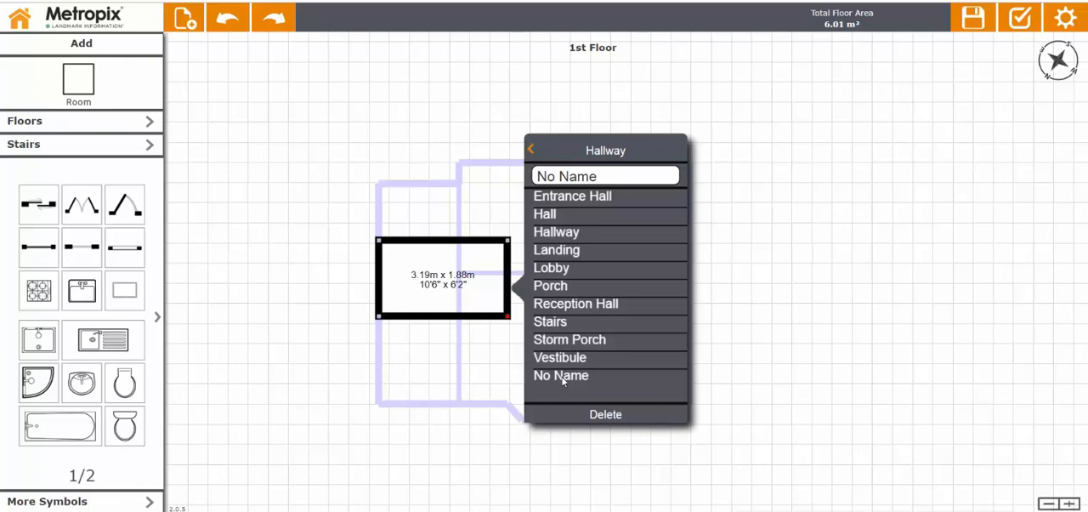
left_click(456, 389)
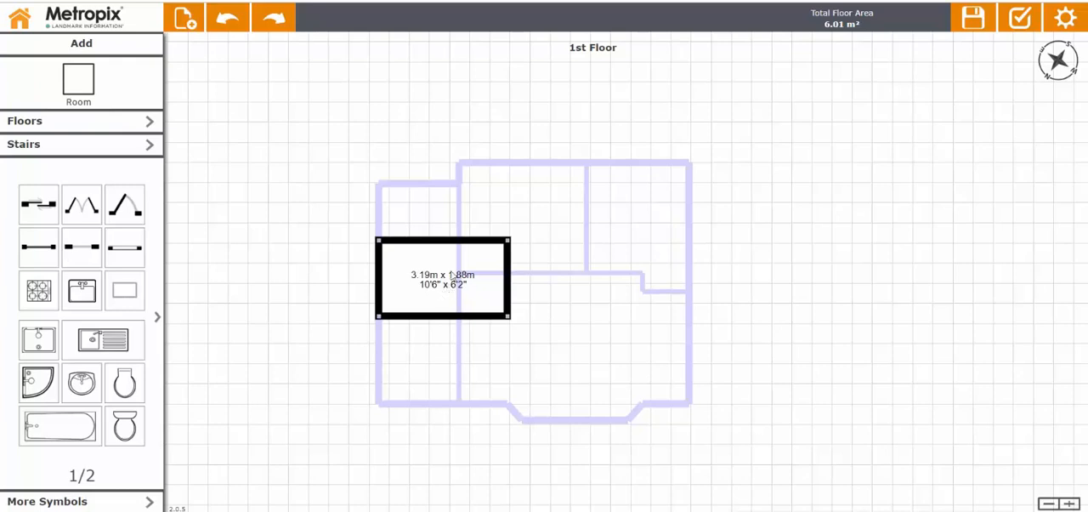
Draw a room about 4.51 m x 2.74 m in the upper right of the floor outline and name it Bedroom 1.
left_click(77, 86)
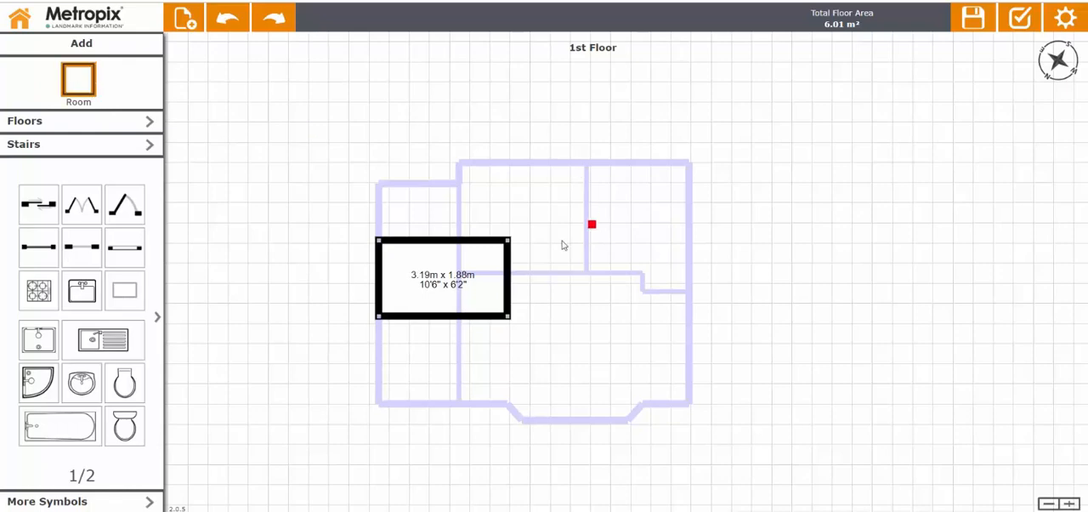
left_click_drag(518, 266, 693, 170)
left_click(748, 162)
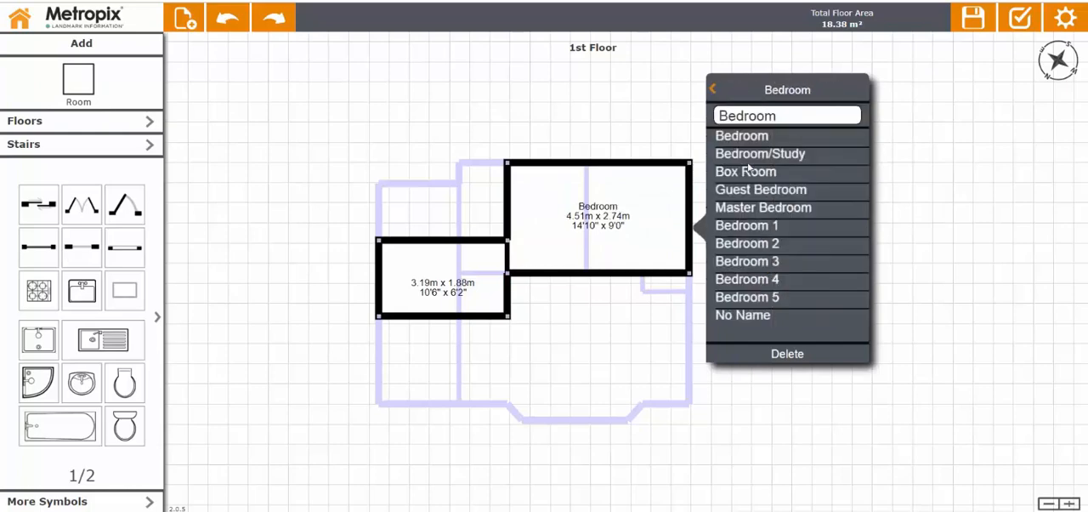
left_click(752, 228)
left_click(762, 246)
left_click(762, 264)
left_click(767, 233)
left_click(181, 90)
Draw a room about 3.19 m x 1.41 m directly above the unnamed hallway room and name it Ensuite.
left_click(77, 81)
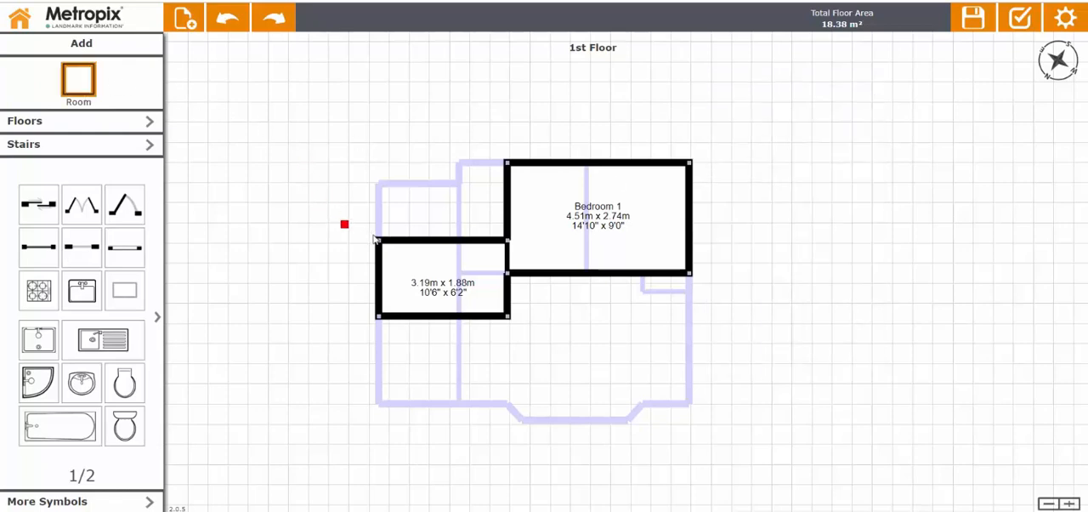
mouse_move(378, 240)
left_mouse_down()
mouse_move(483, 184)
mouse_move(506, 194)
left_mouse_up()
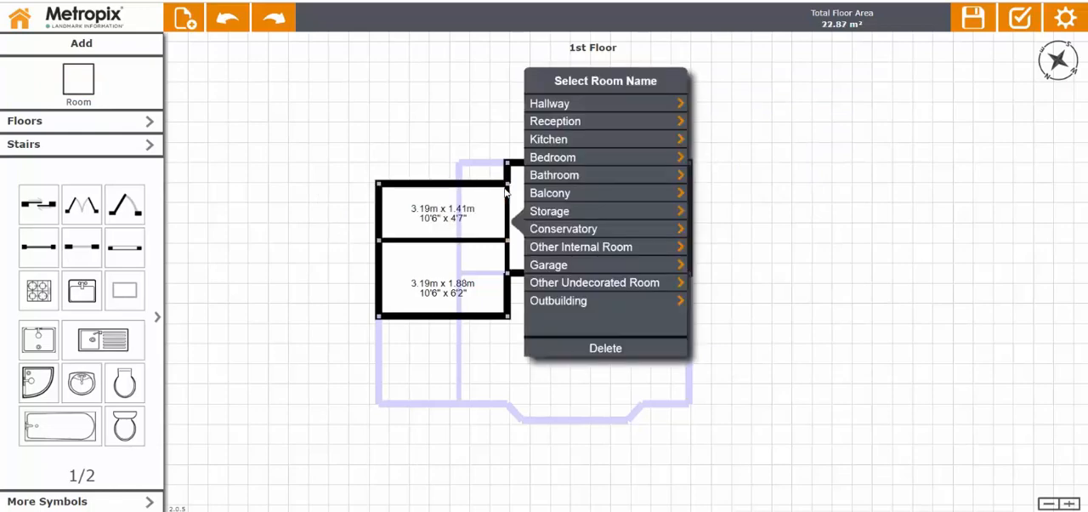
left_click(554, 174)
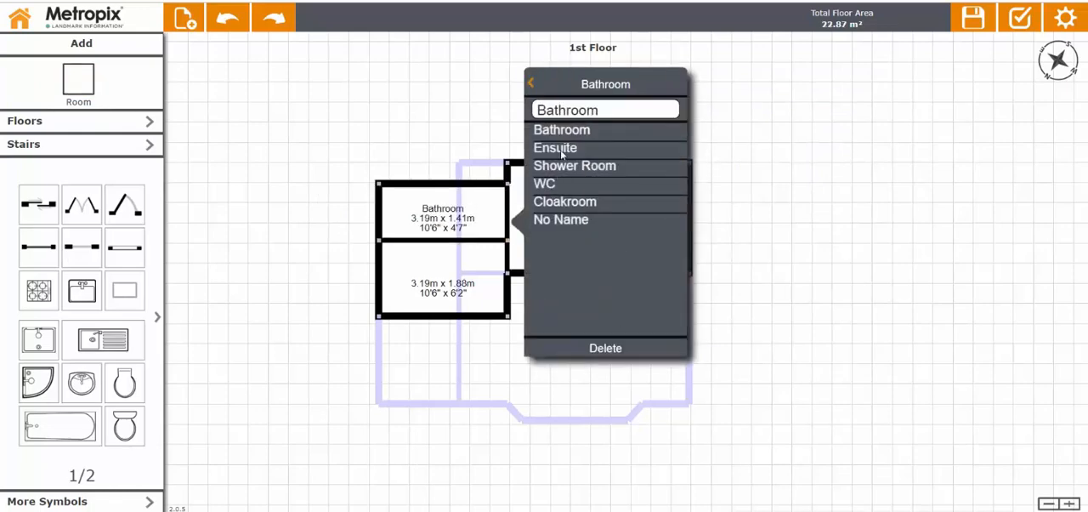
left_click(556, 148)
left_click(420, 145)
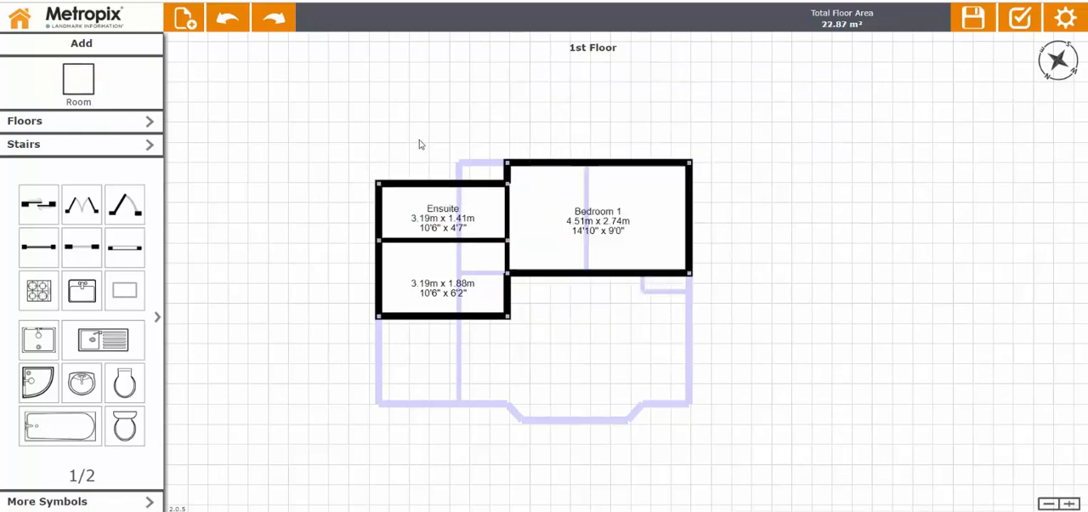
Split the Ensuite's upper wall and move its right section up in line with Bedroom 1's upper wall.
left_click(459, 182)
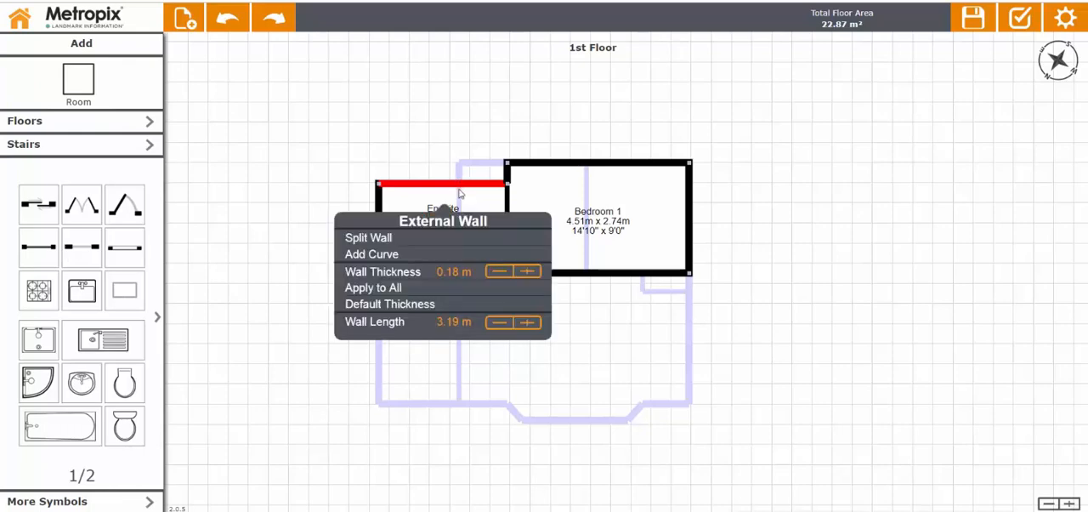
left_click(370, 238)
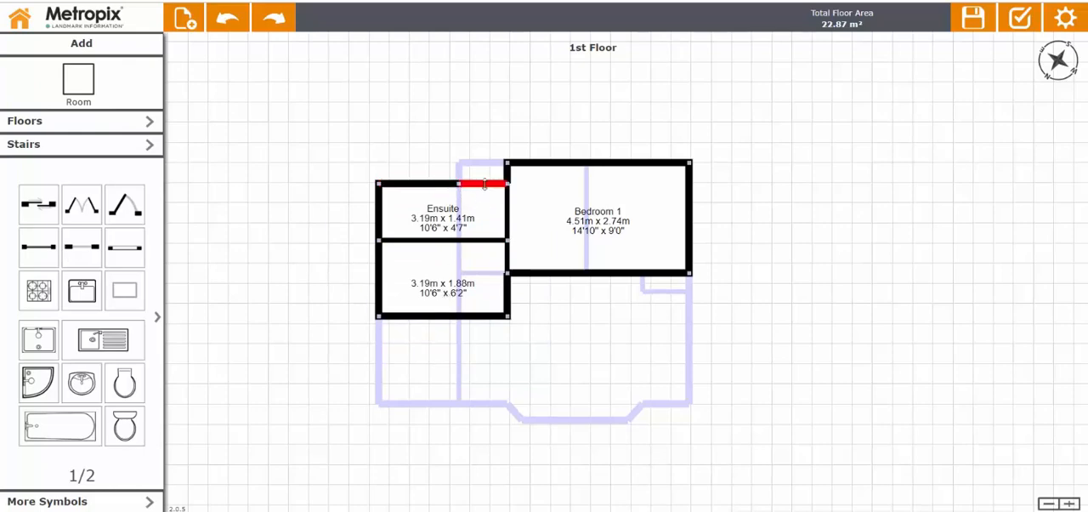
left_click_drag(487, 182, 493, 164)
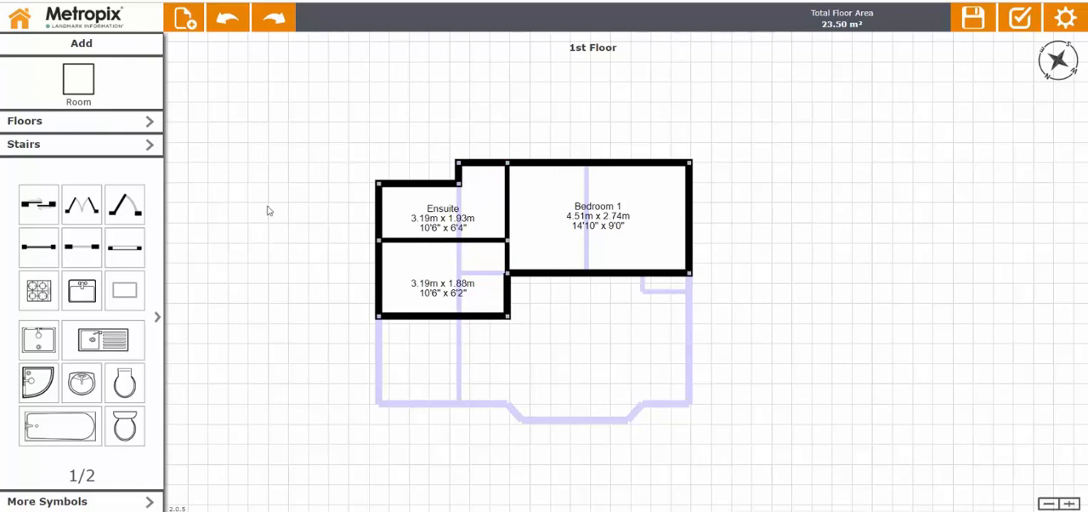
Add a door with swapped hinge side from the unnamed hallway room into Bedroom 1, and another door between Bedroom 1 and the Ensuite.
left_click_drag(140, 195, 524, 247)
left_click(511, 264)
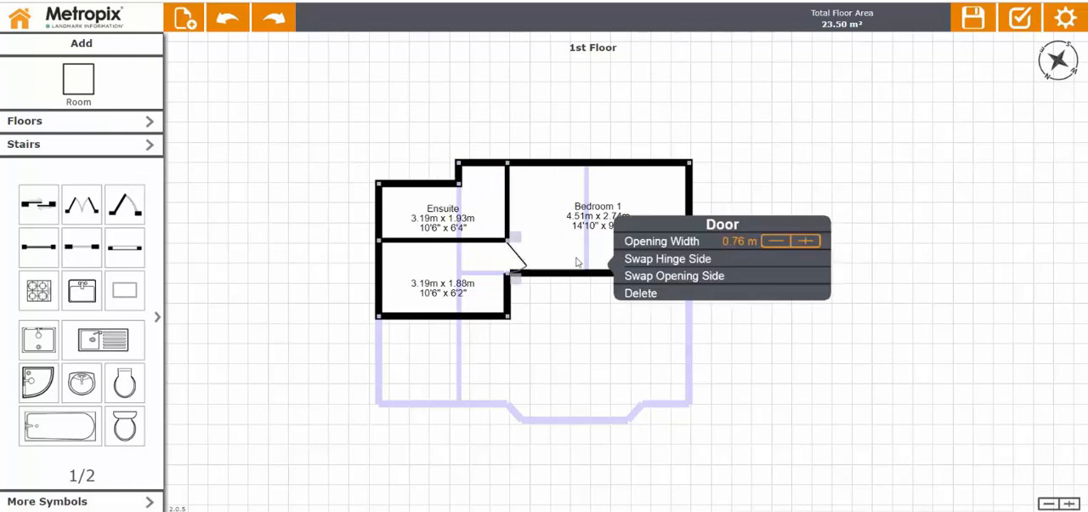
left_click(714, 259)
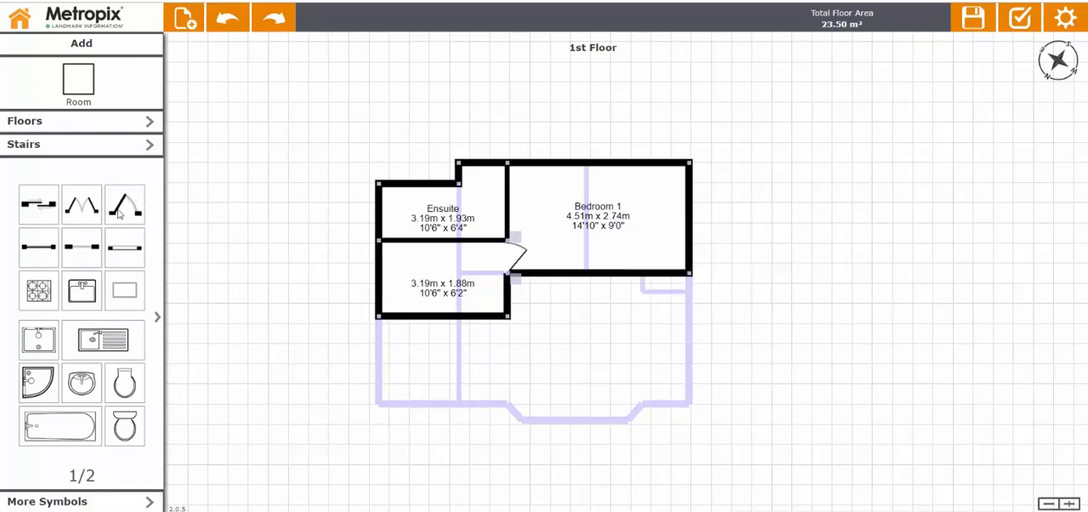
left_click_drag(130, 206, 498, 183)
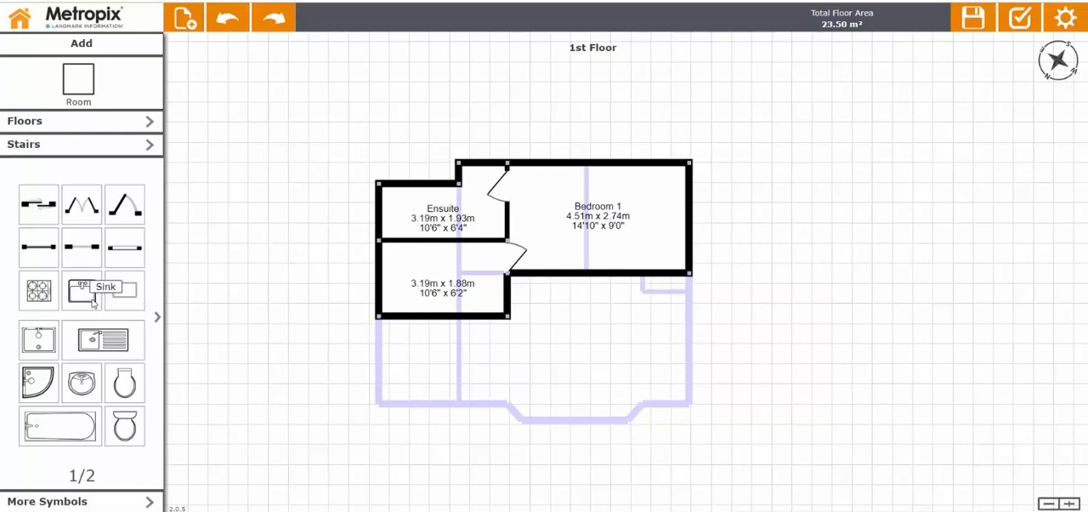
Fit the Ensuite with an upper-wall sink, a lower-left shower and a toilet in the upper recess, moving its door down to clear the recess.
left_click_drag(369, 242, 453, 201)
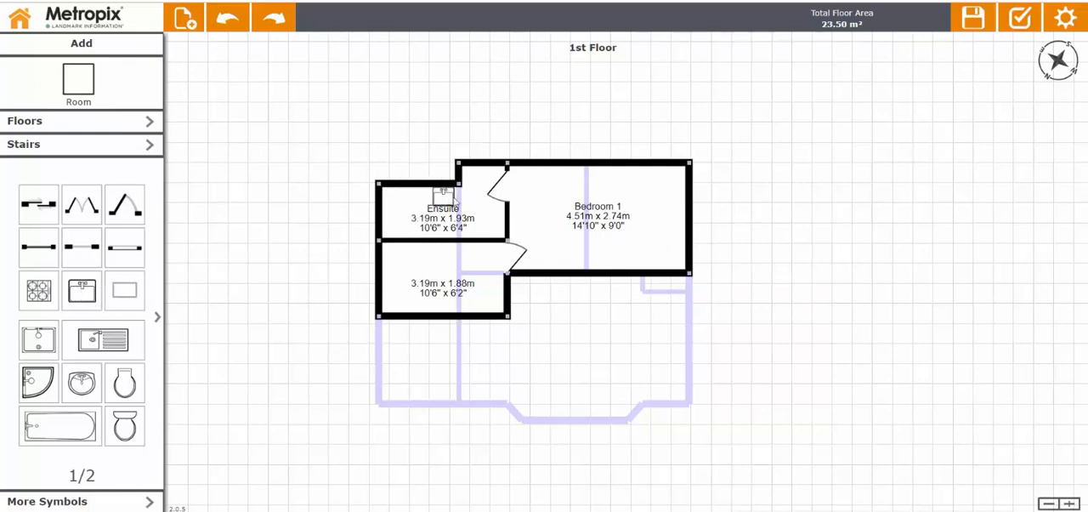
left_click_drag(38, 396, 397, 222)
left_click_drag(521, 199, 503, 214)
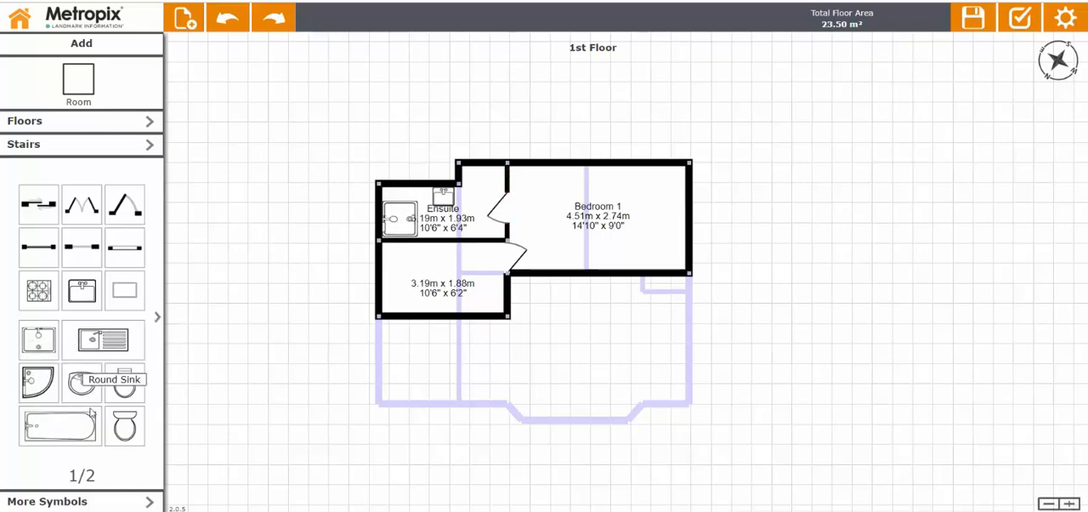
left_click_drag(124, 425, 484, 179)
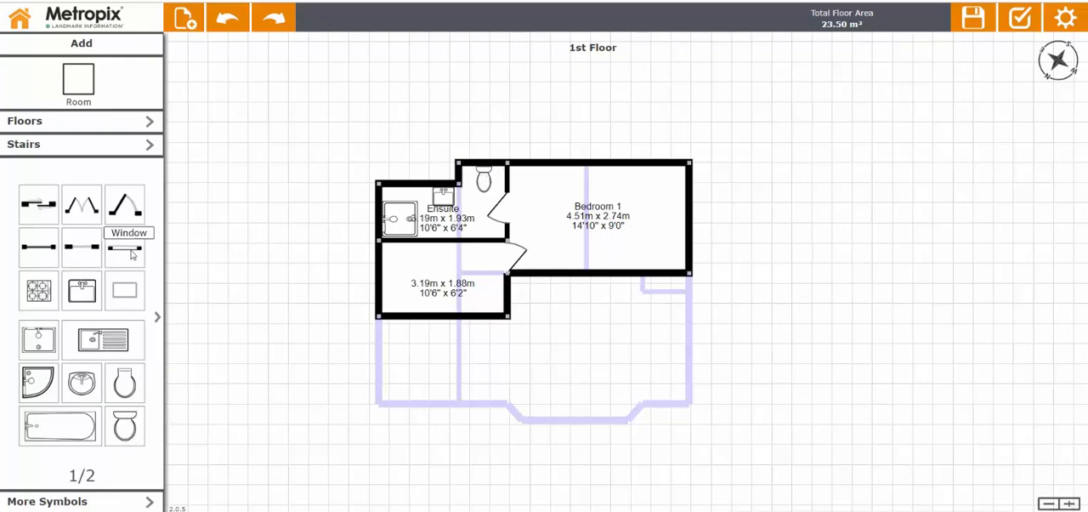
Add a window behind the sink in the Ensuite's upper wall and narrow it to about 0.79 m.
left_click_drag(124, 246, 414, 181)
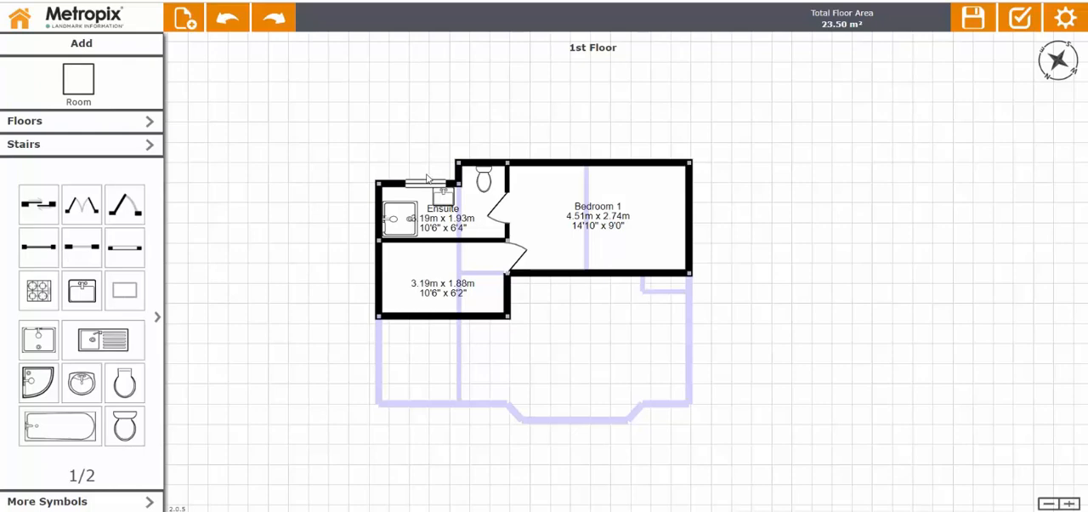
left_click(425, 180)
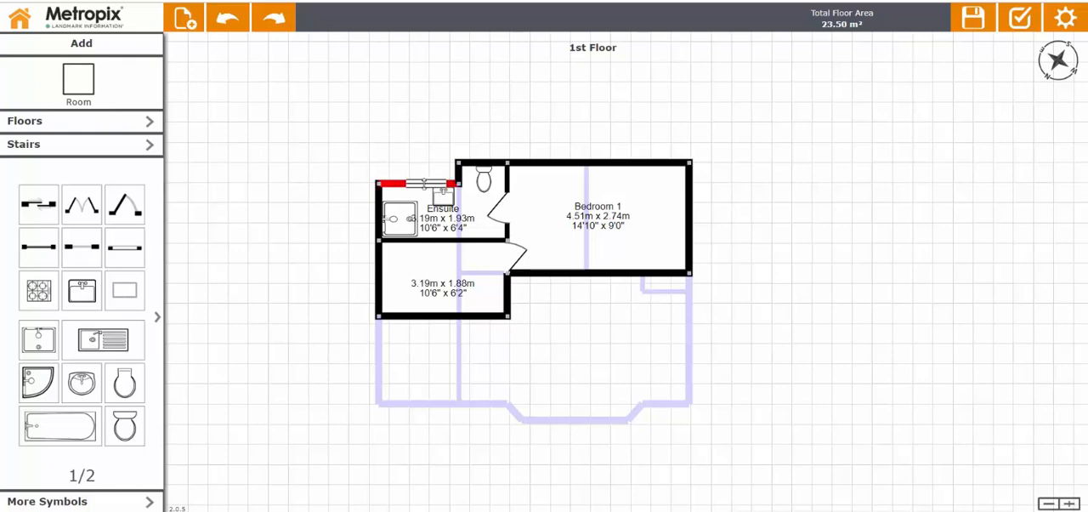
left_click(403, 163)
Draw a storage room about 3.04 m wide in Bedroom 1's lower right corner, name it Wardrobe and make it slightly deeper.
left_click(94, 96)
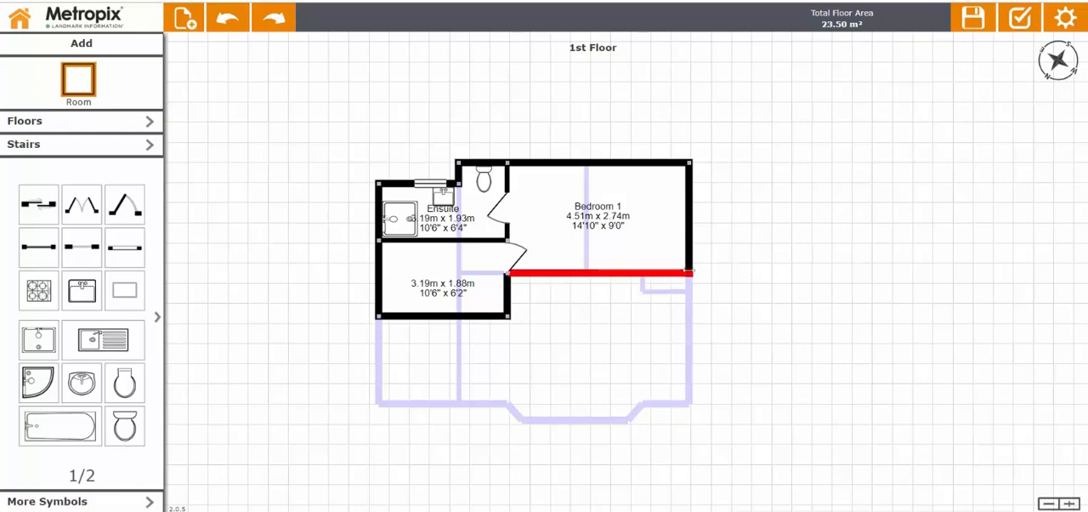
left_click_drag(689, 275, 568, 264)
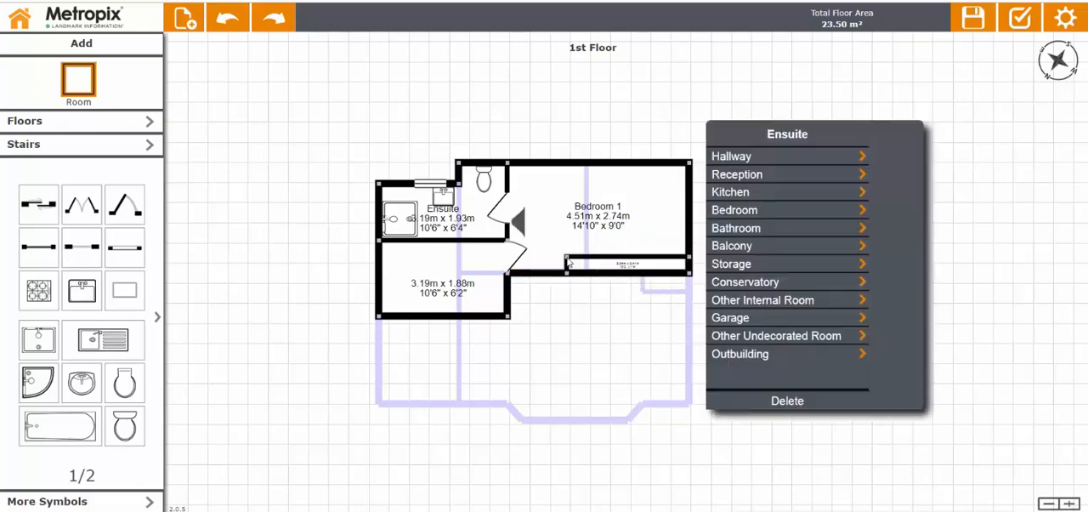
left_click(723, 265)
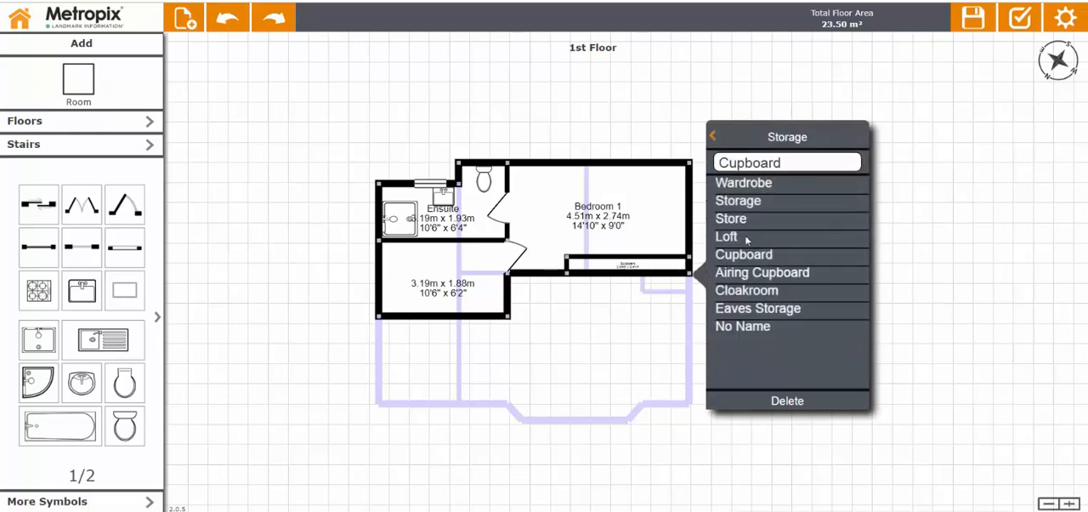
left_click(742, 186)
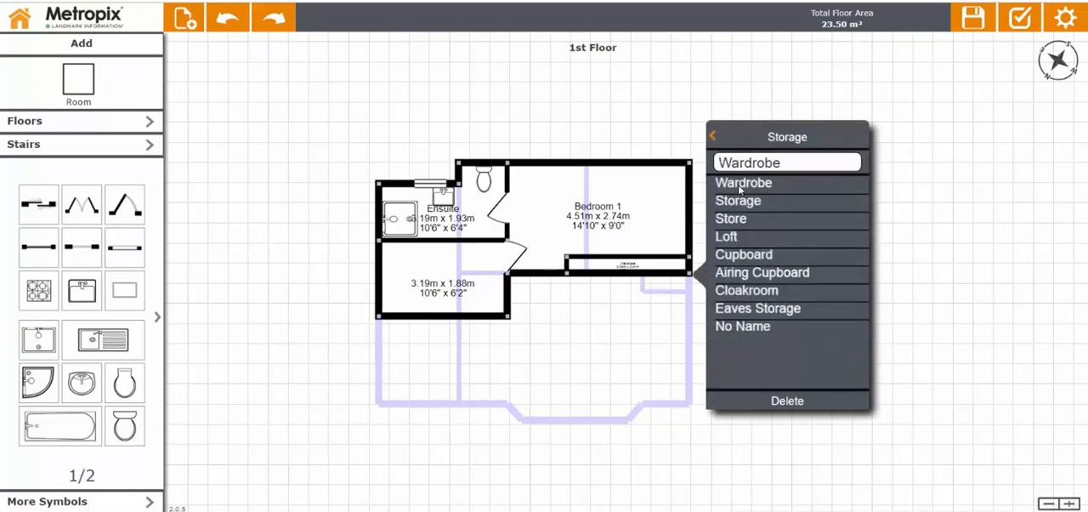
left_click(740, 187)
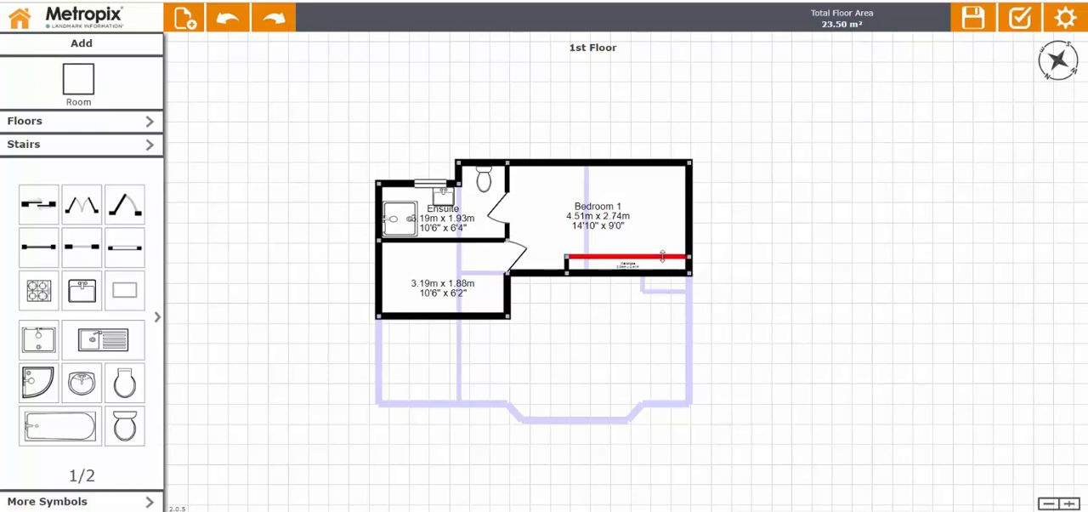
left_click(662, 257)
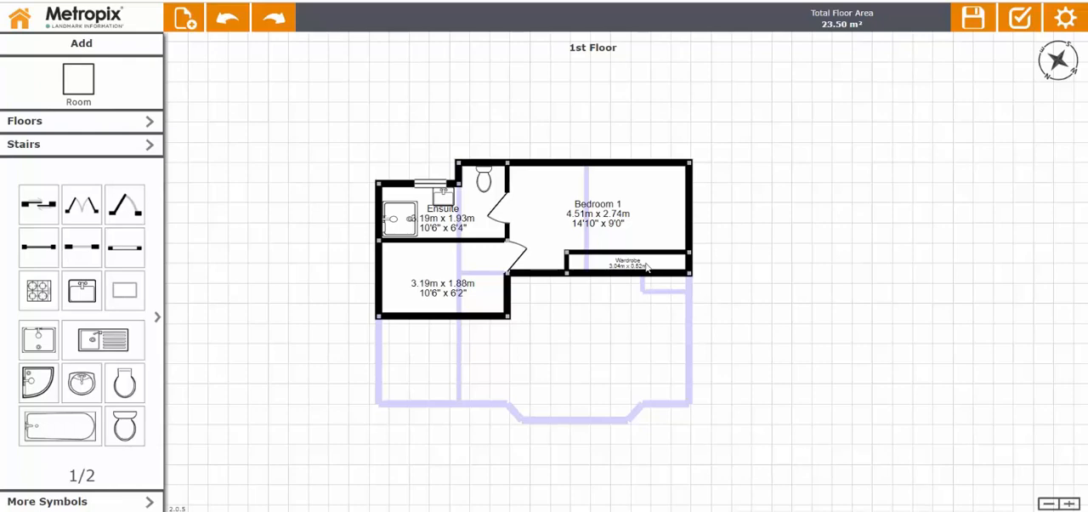
Add two windows, each 1.15 m wide, side by side in Bedroom 1's upper wall.
left_click_drag(129, 246, 582, 161)
left_click(548, 163)
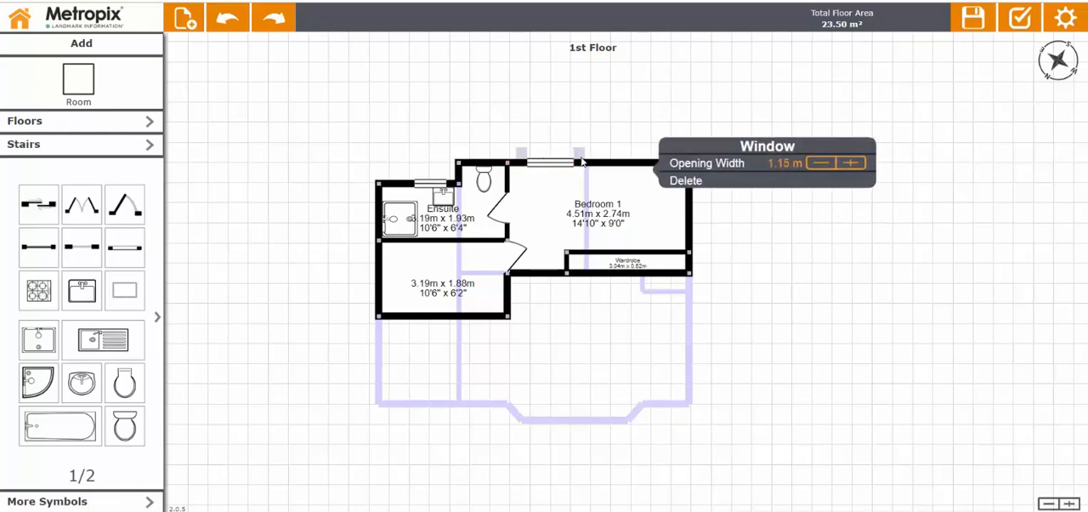
left_click(616, 150)
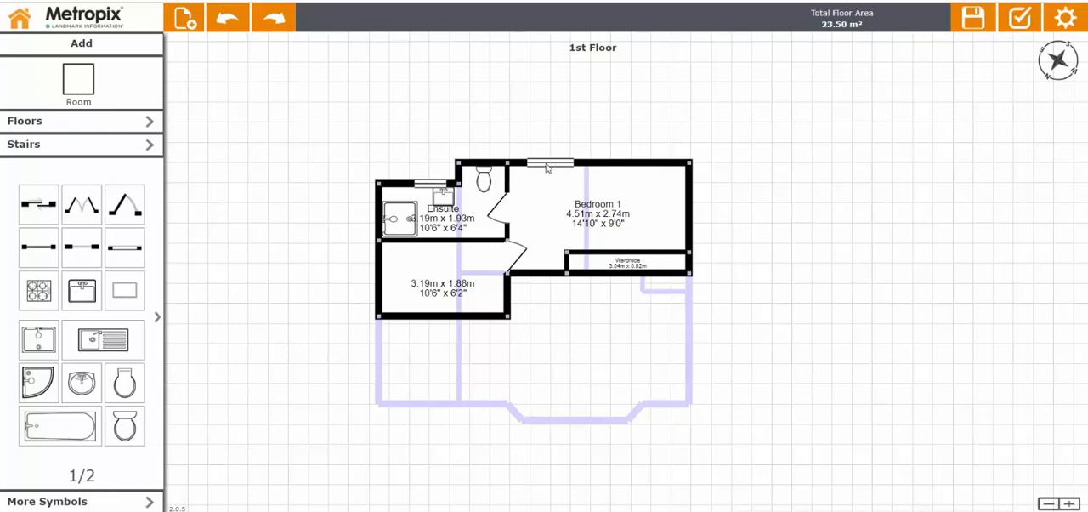
left_click_drag(547, 167, 631, 171)
left_click(632, 171)
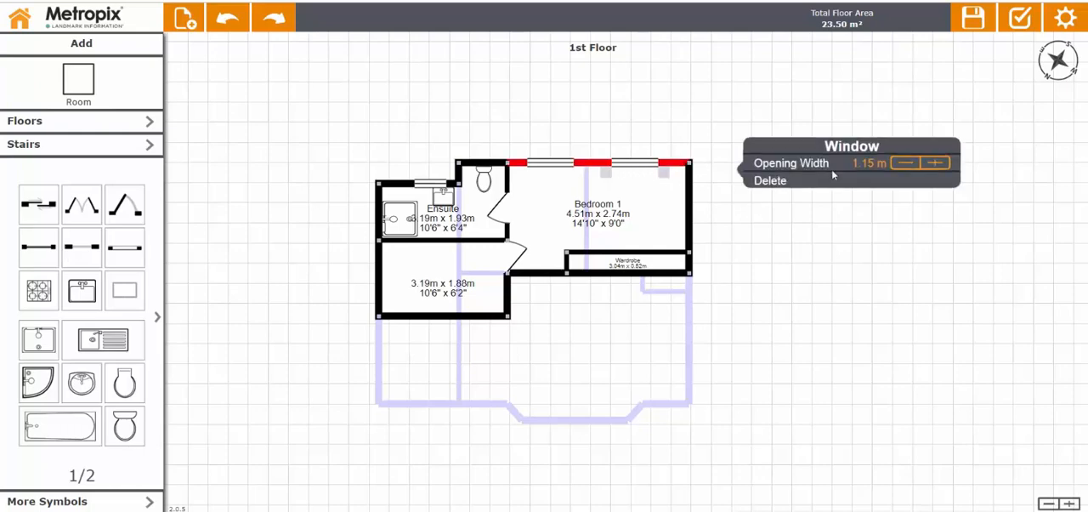
left_click(851, 252)
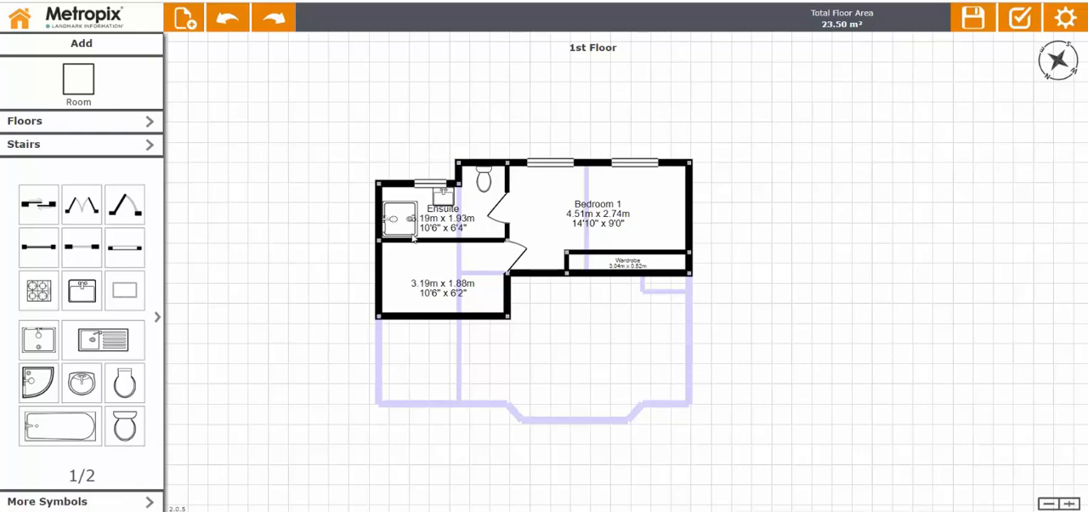
Check the settings of the Ensuite's sink, toilet, door and shower.
left_click(397, 222)
left_click(446, 198)
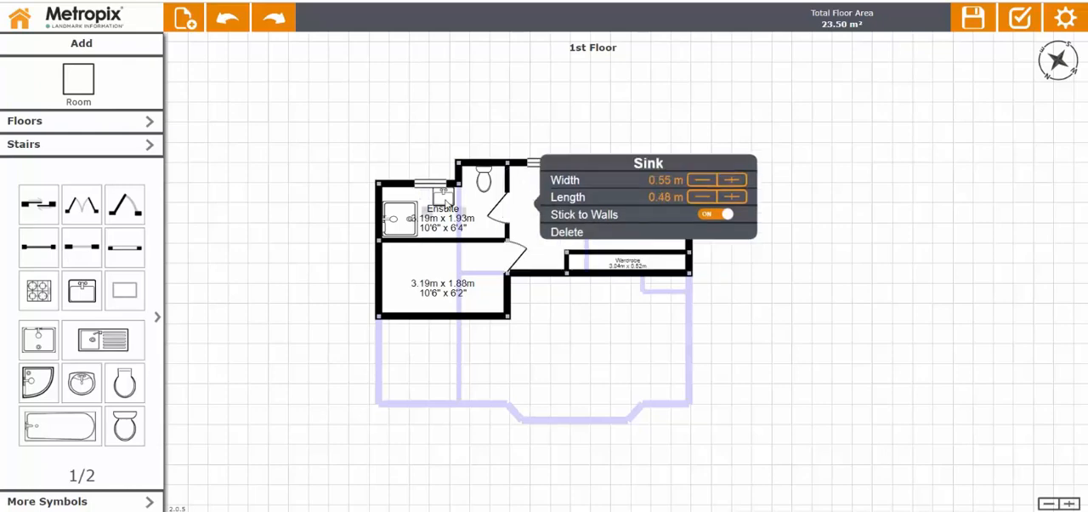
left_click(487, 180)
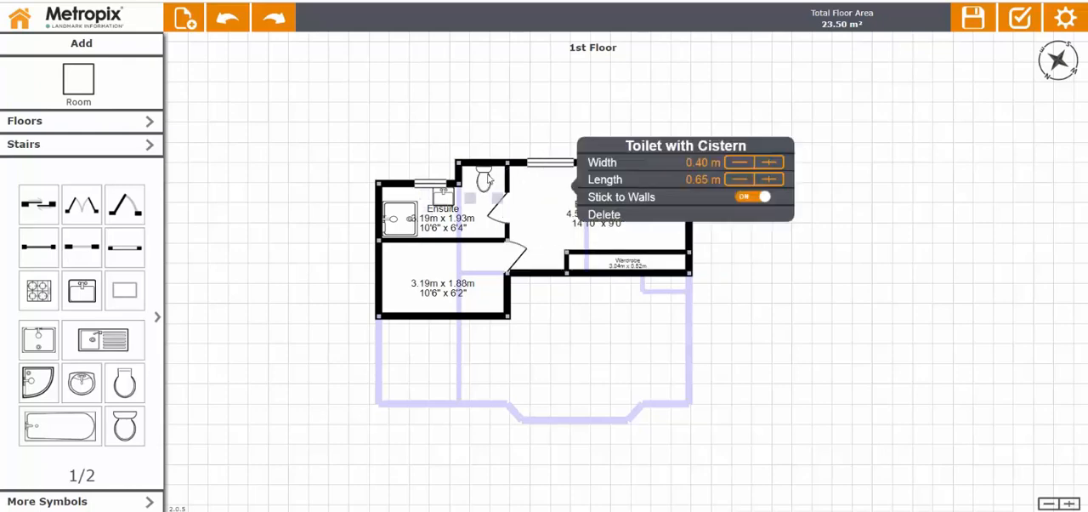
left_click(507, 219)
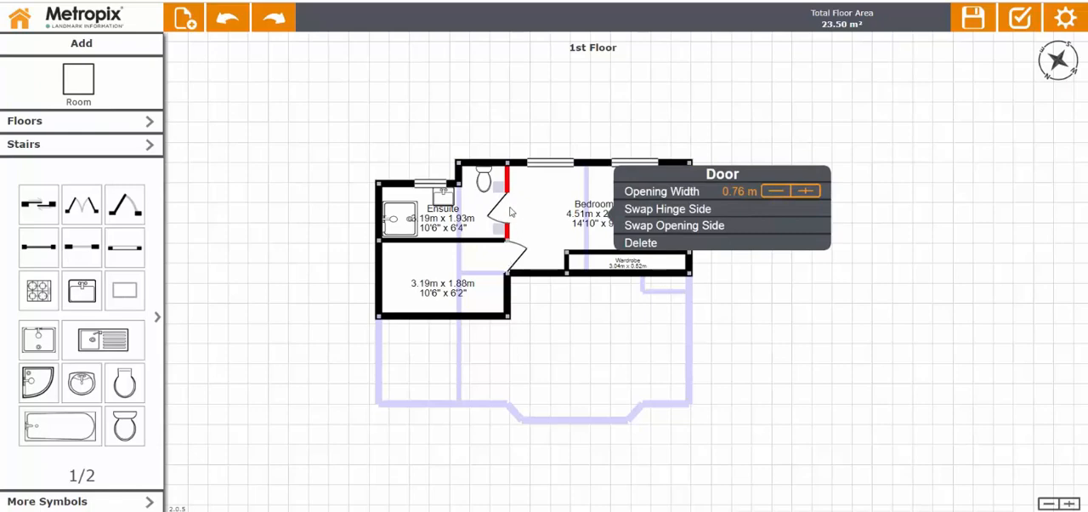
left_click(407, 223)
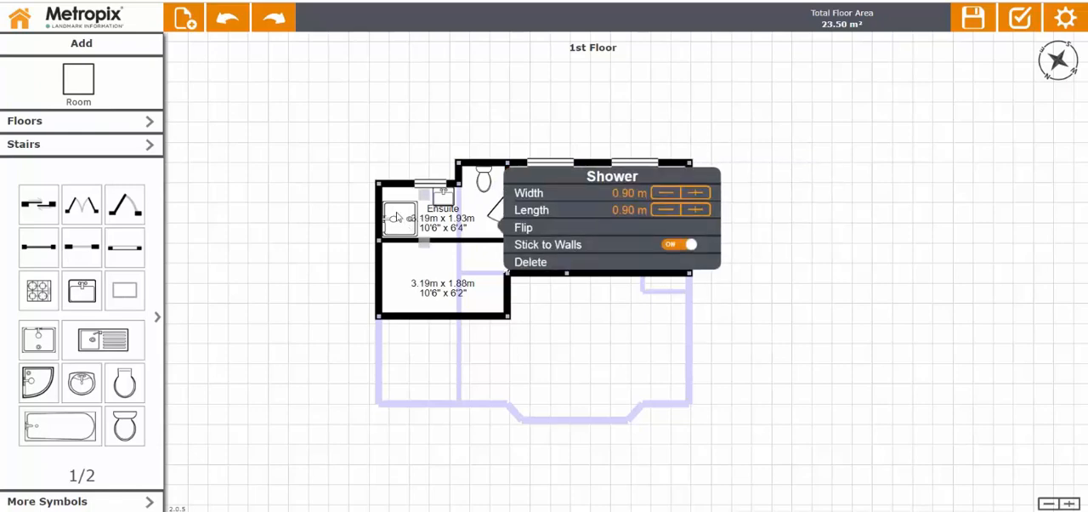
left_click(399, 156)
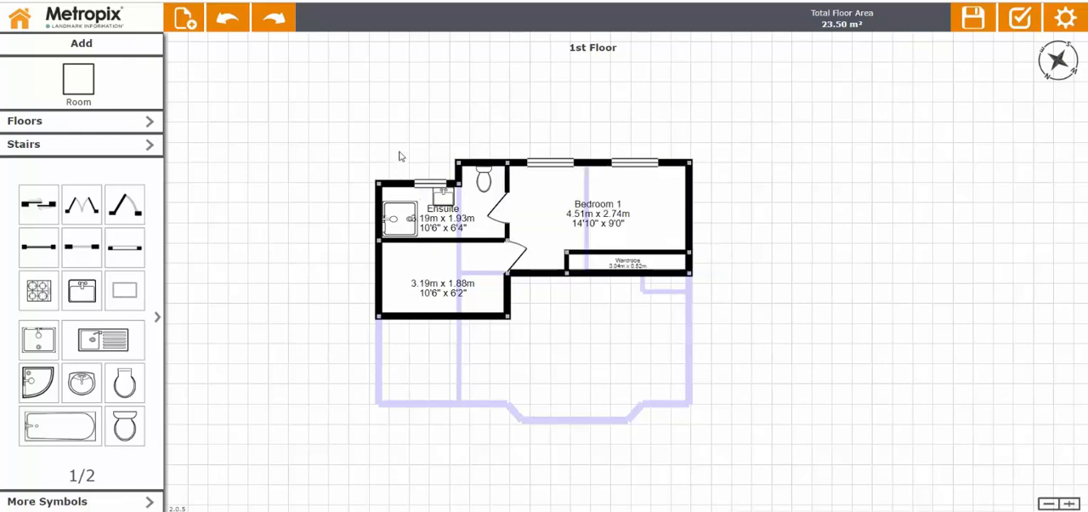
Draw a room about 2.73 m by 3.25 m below the Wardrobe, aligned with the outer right wall, and name it Bedroom 2.
left_click(81, 81)
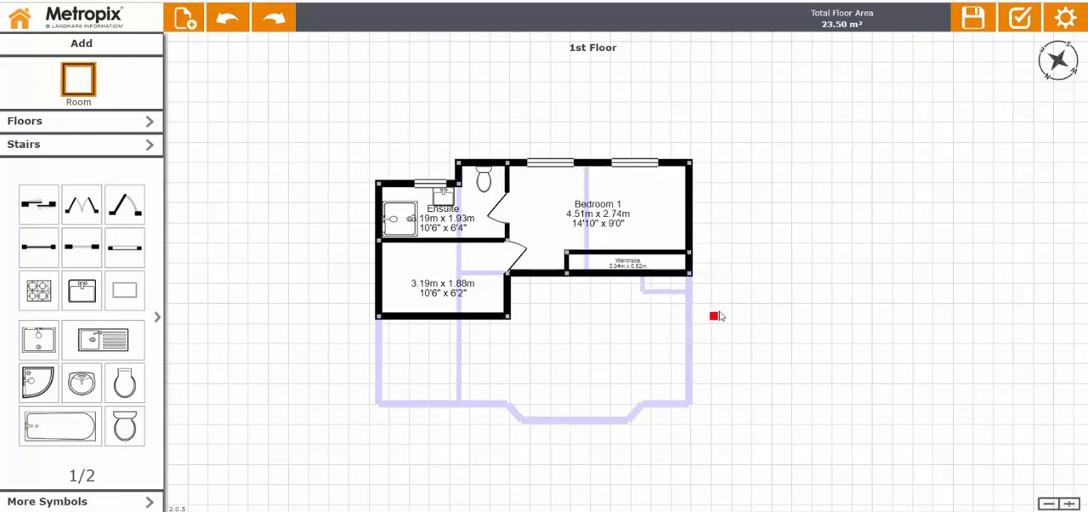
left_click_drag(696, 274, 576, 406)
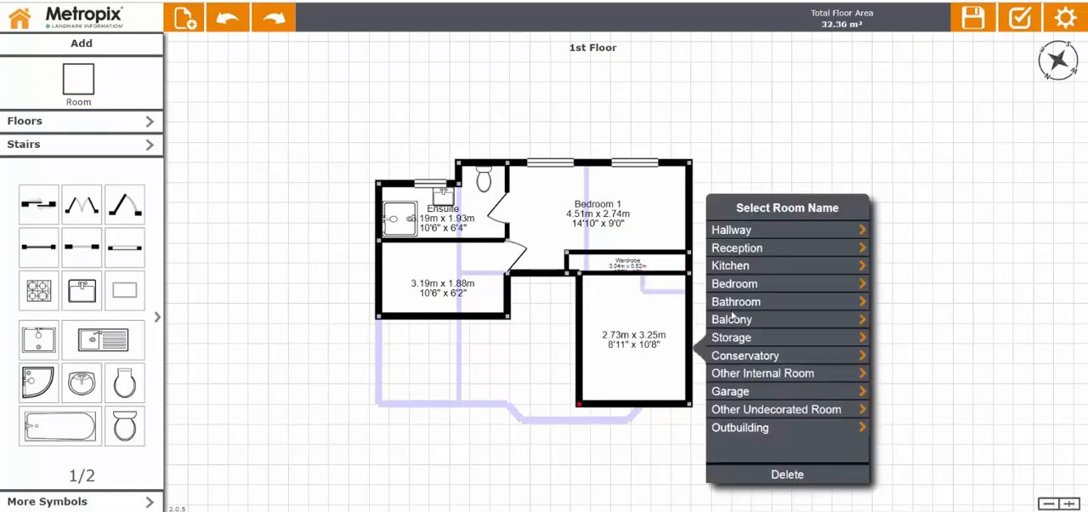
left_click(734, 287)
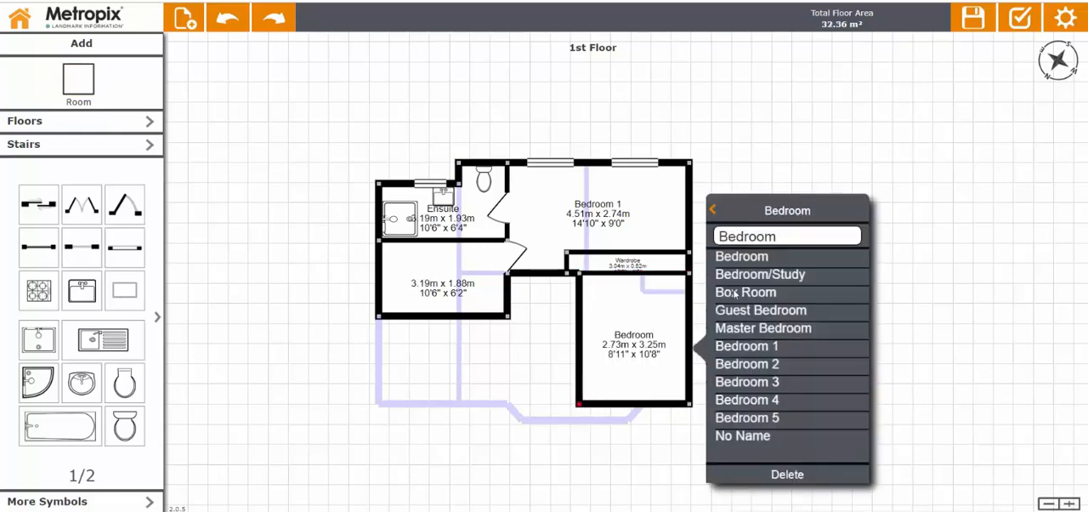
left_click(750, 364)
Extend the unnamed hallway room to about 4.30 m and Bedroom 2's upper part to meet it, and add a door between them.
left_click(508, 289)
left_click_drag(508, 289, 556, 290)
left_click(583, 290)
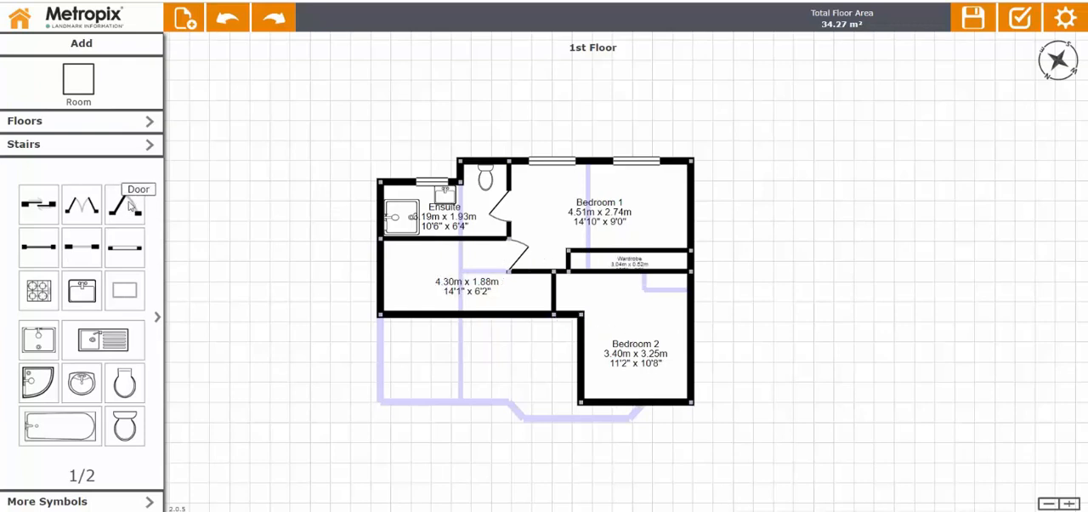
left_click_drag(129, 203, 567, 299)
Try an outward curve on Bedroom 2's full lower external wall, straighten it again and move the wall back to a 3.25 m room depth.
left_click(658, 403)
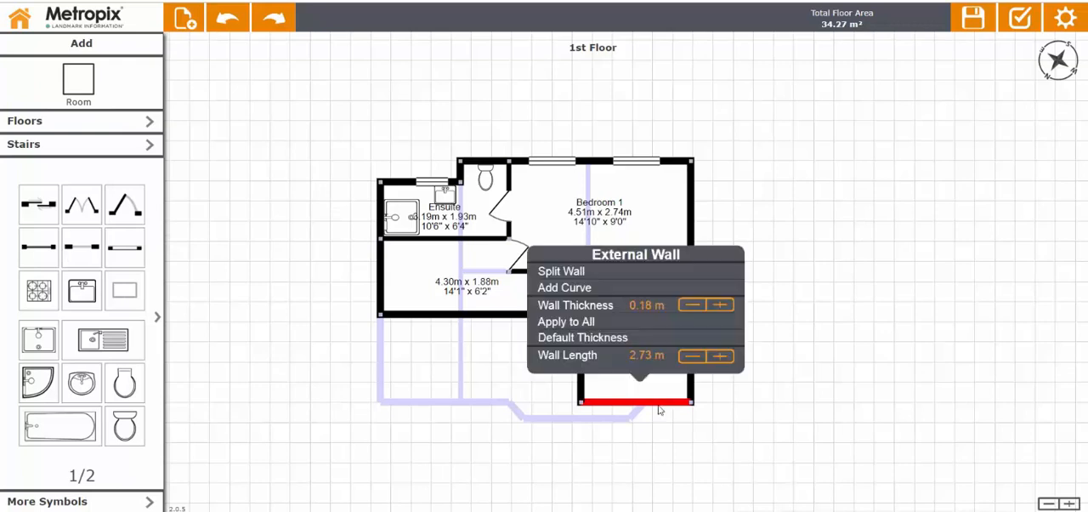
left_click(580, 290)
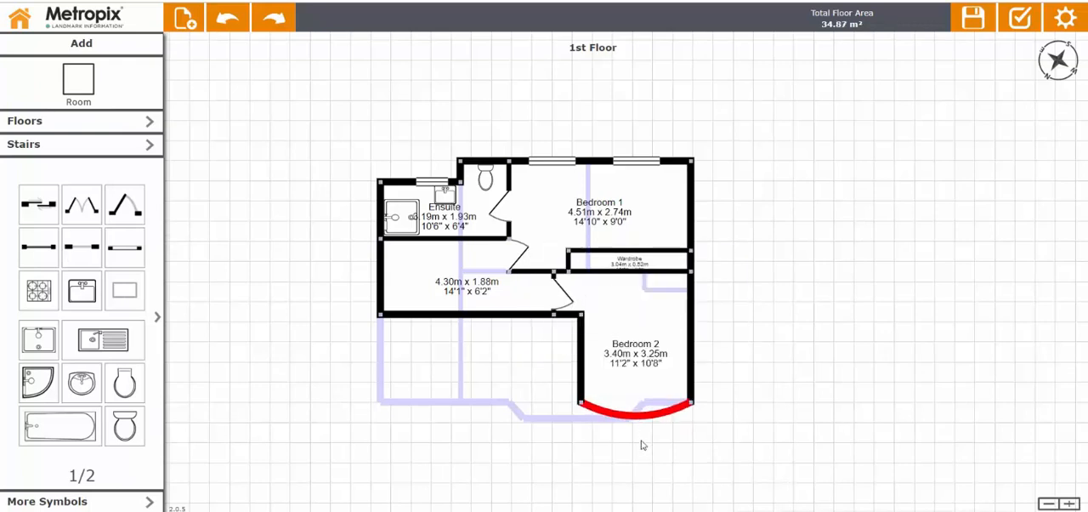
left_click_drag(644, 412, 641, 448)
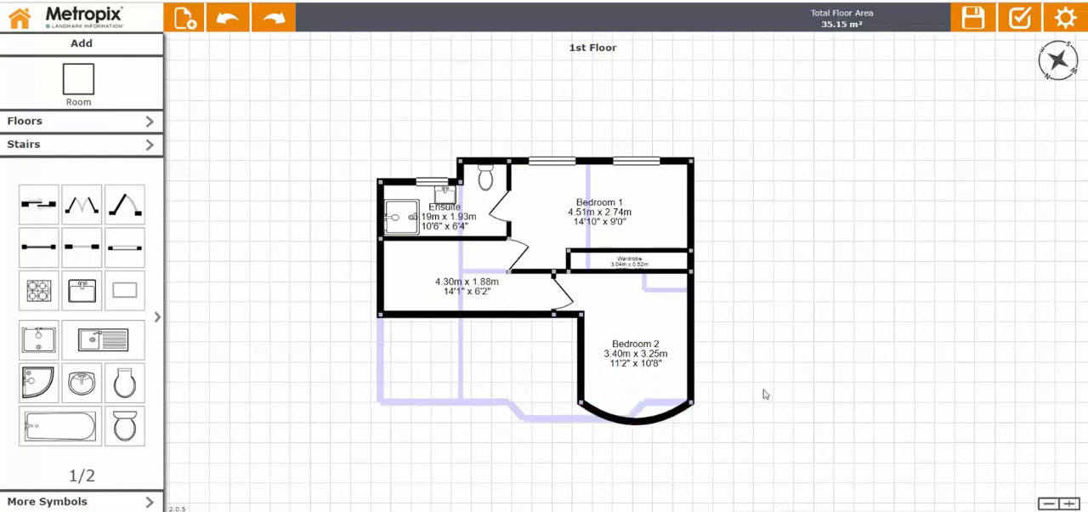
left_click(661, 421)
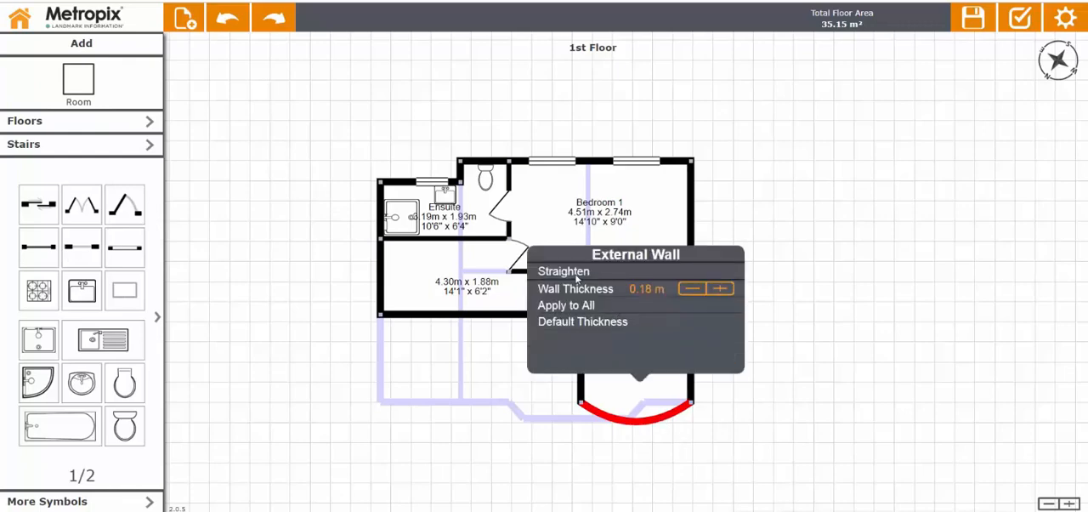
left_click(575, 274)
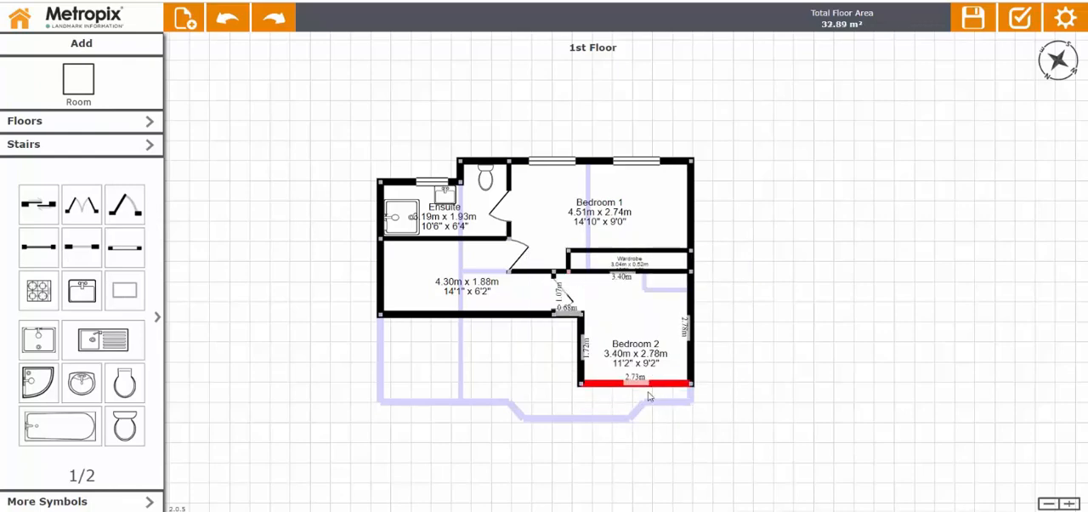
left_click_drag(648, 395, 664, 431)
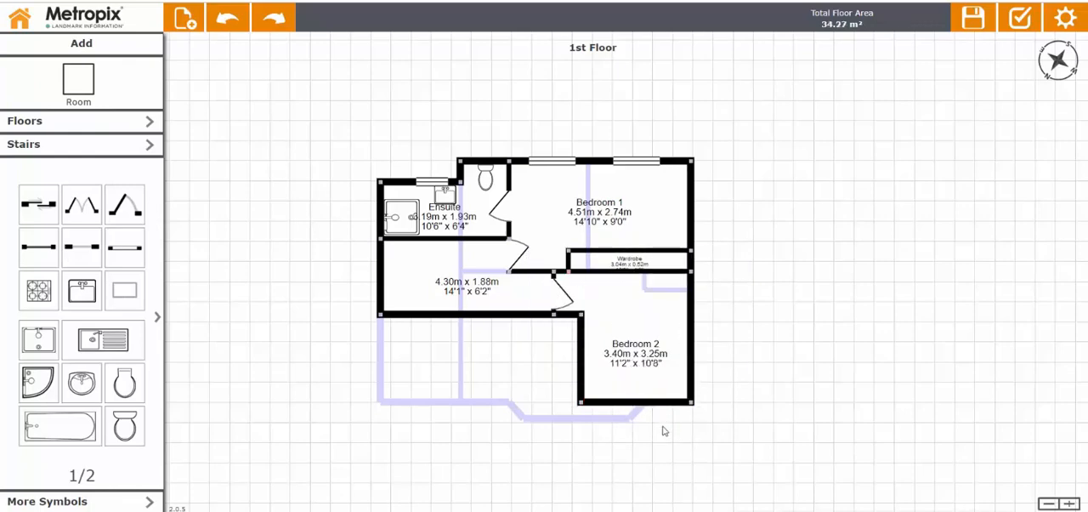
Try a narrower bay by splitting Bedroom 2's lower wall at two points and curving the middle section outward, and undo it.
double_click(602, 402)
double_click(676, 401)
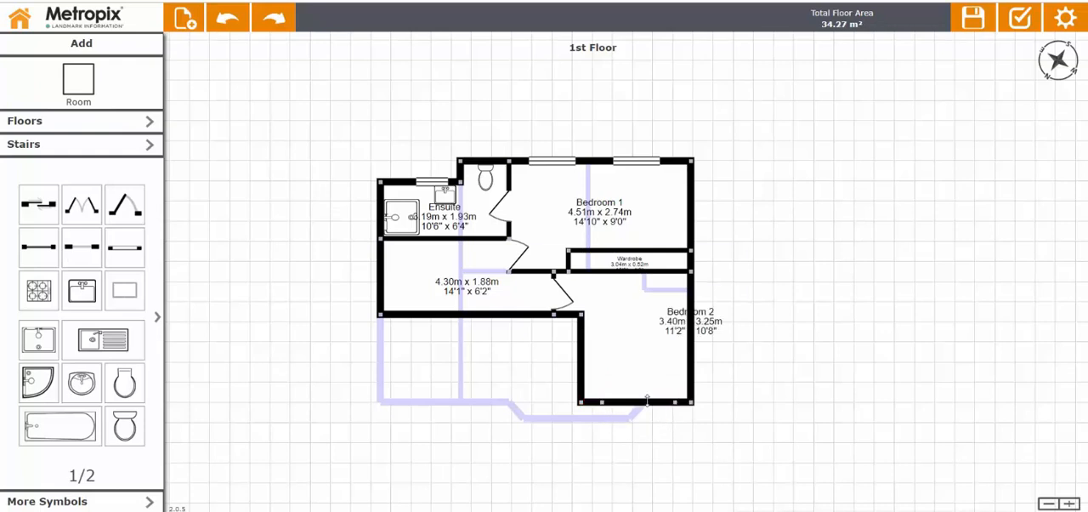
left_click(646, 400)
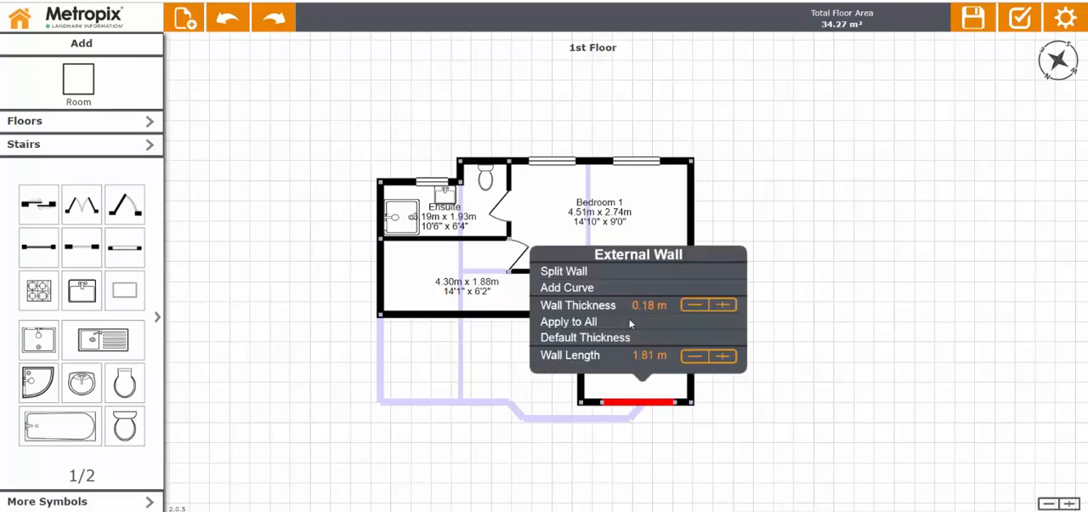
left_click(606, 287)
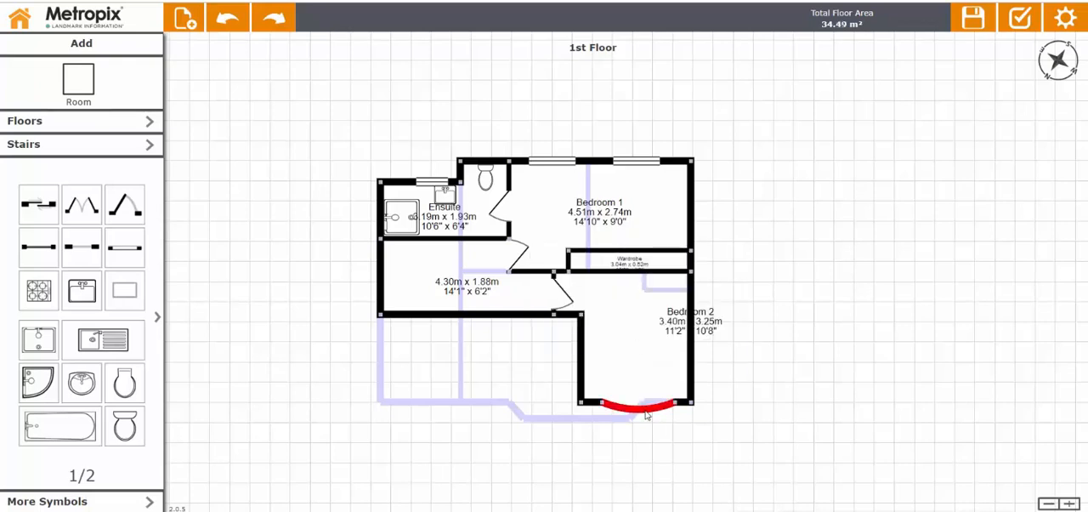
left_click_drag(646, 416, 643, 436)
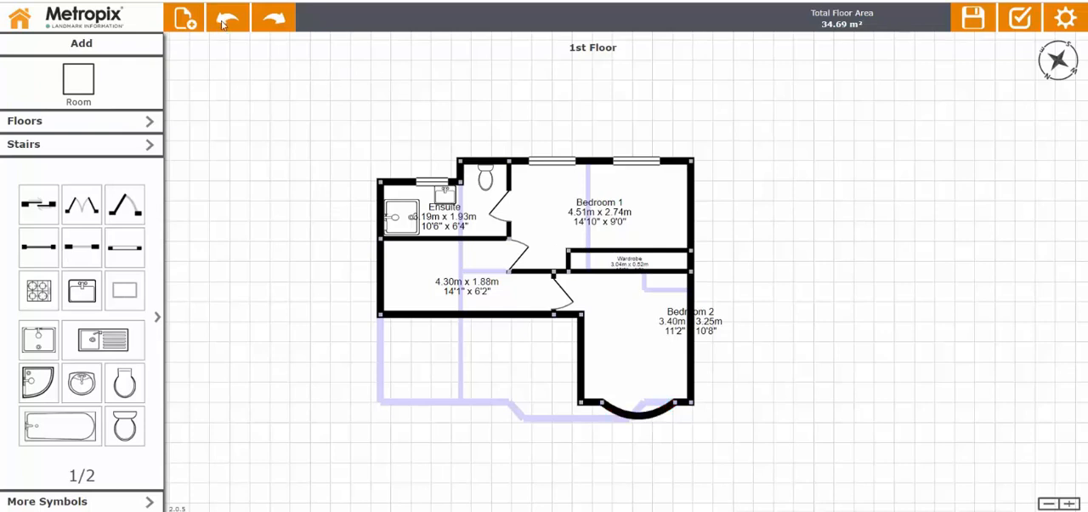
left_click(223, 24)
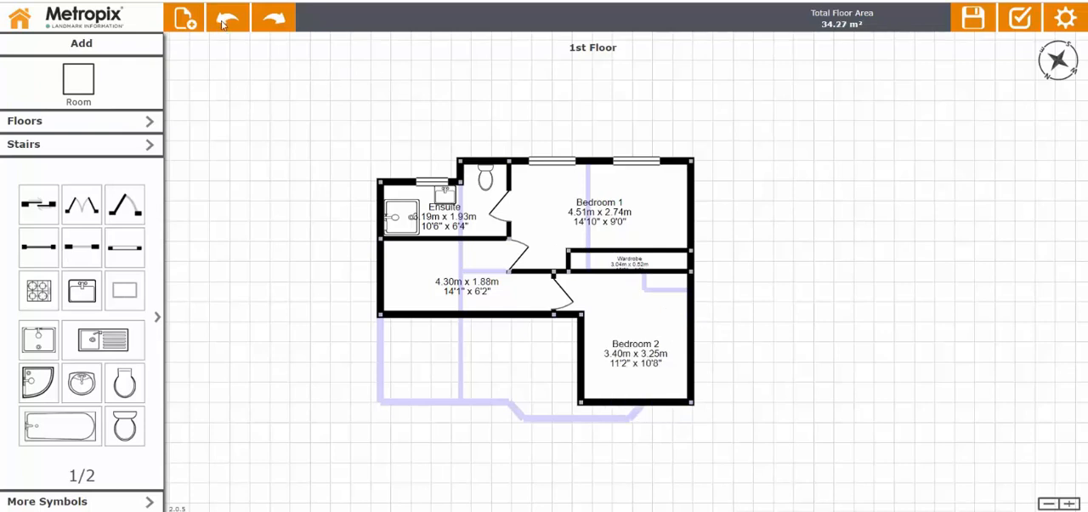
Curve Bedroom 2's whole lower external wall outward and fit a window 2.54 m wide along the curve.
left_click(619, 399)
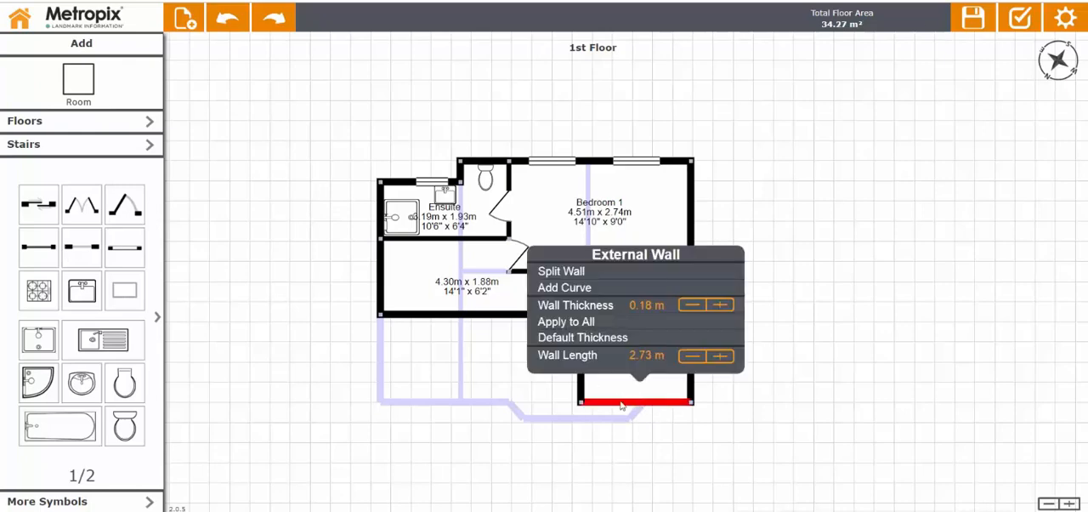
left_click(596, 288)
left_click_drag(638, 419, 641, 454)
left_click_drag(124, 251, 698, 428)
left_click(607, 421)
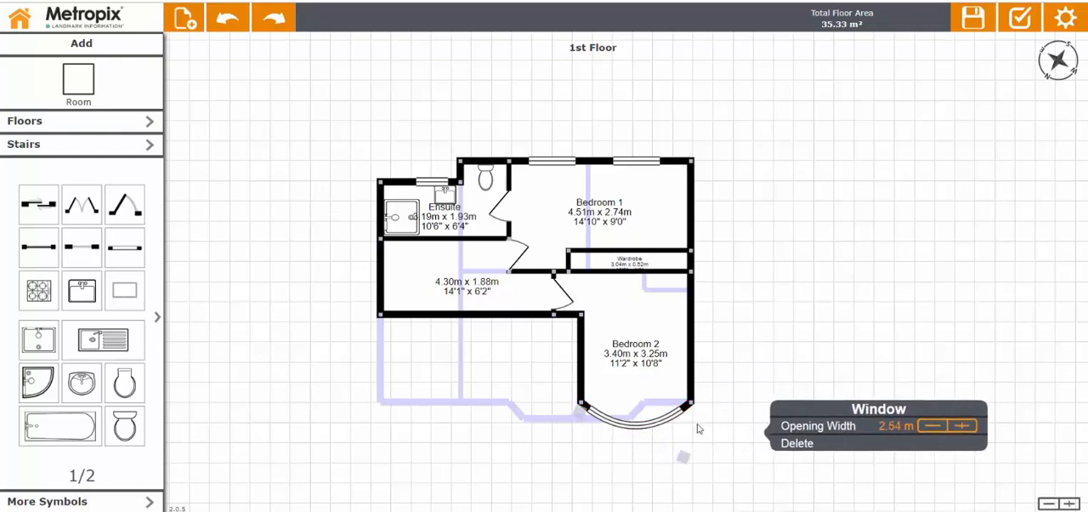
left_click(718, 413)
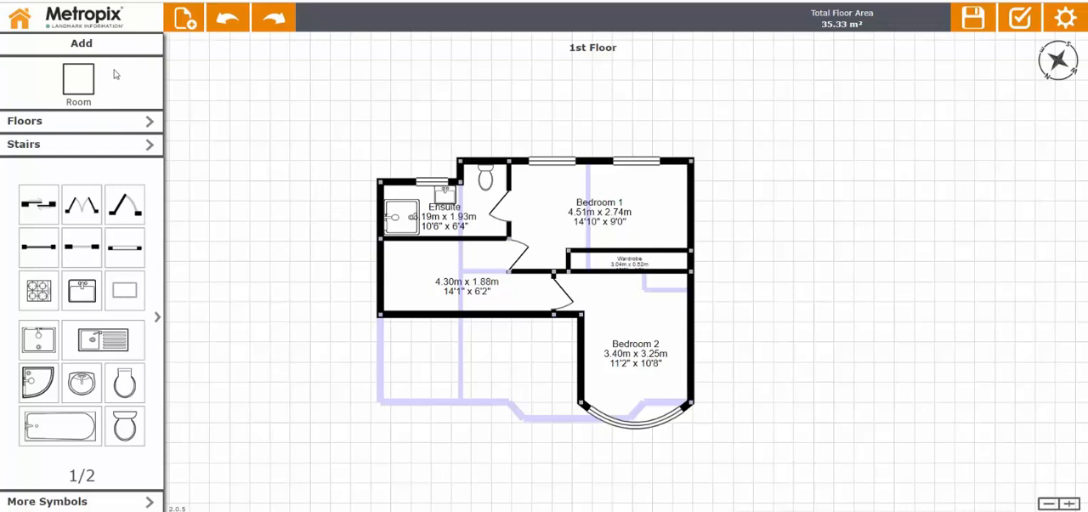
Draw a room about 2.18 m by 2.18 m adjoining Bedroom 2 below the hallway room and name it Bedroom 3.
left_click(75, 85)
left_click_drag(578, 317, 494, 406)
left_click(627, 305)
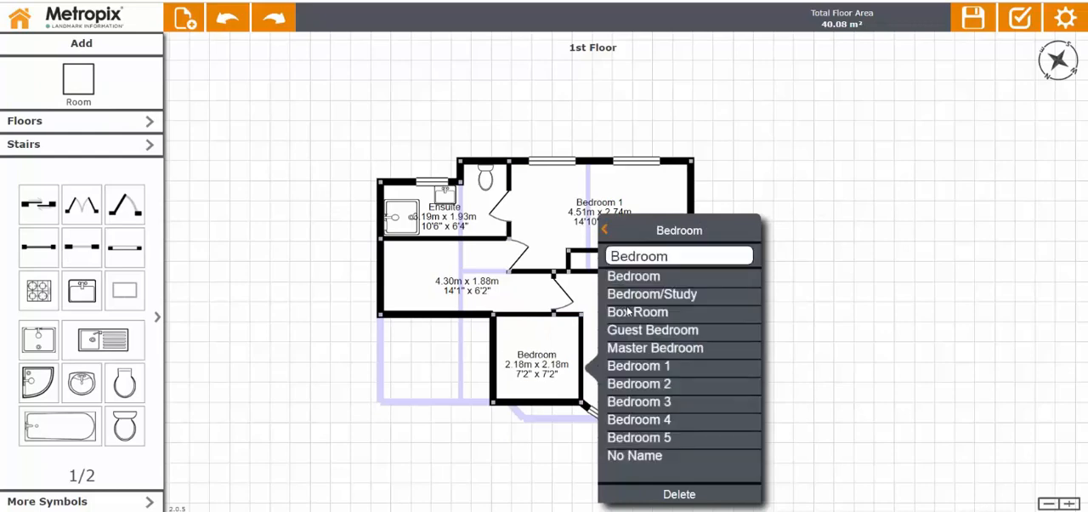
left_click(659, 402)
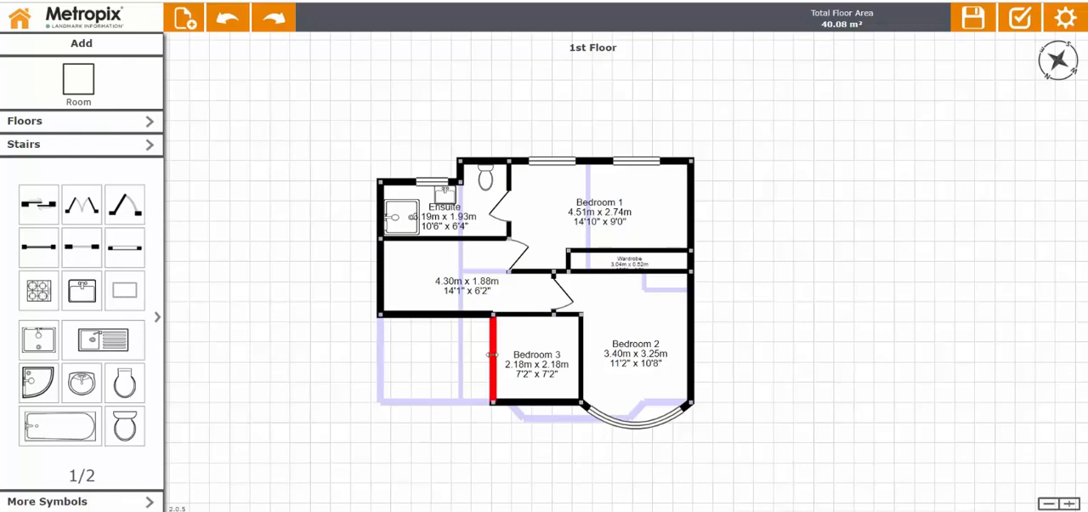
Adjust Bedroom 3's left wall in small increments until the room is about 2.20 m wide.
left_click_drag(492, 355, 492, 354)
key("Right")
key("Right")
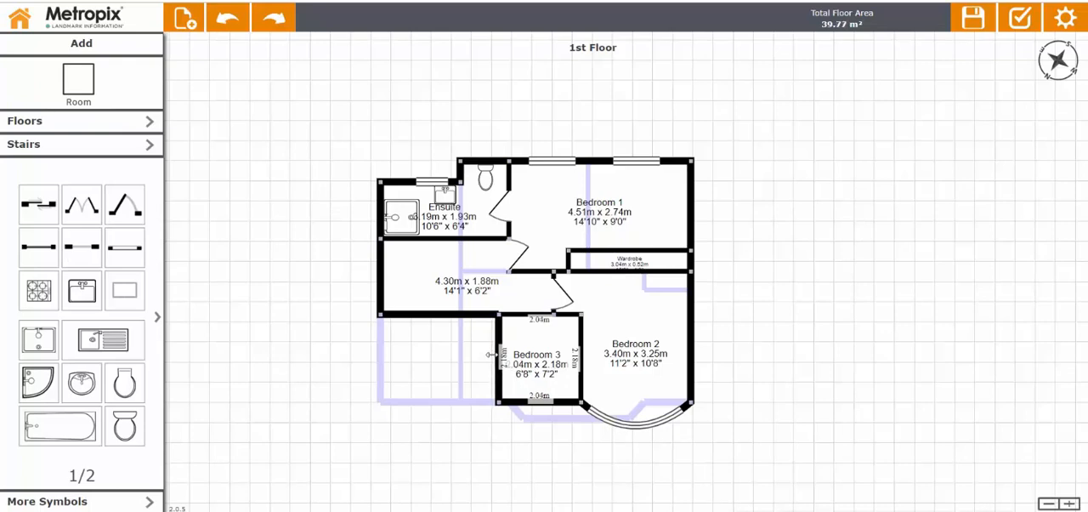
left_click_drag(491, 354, 491, 356)
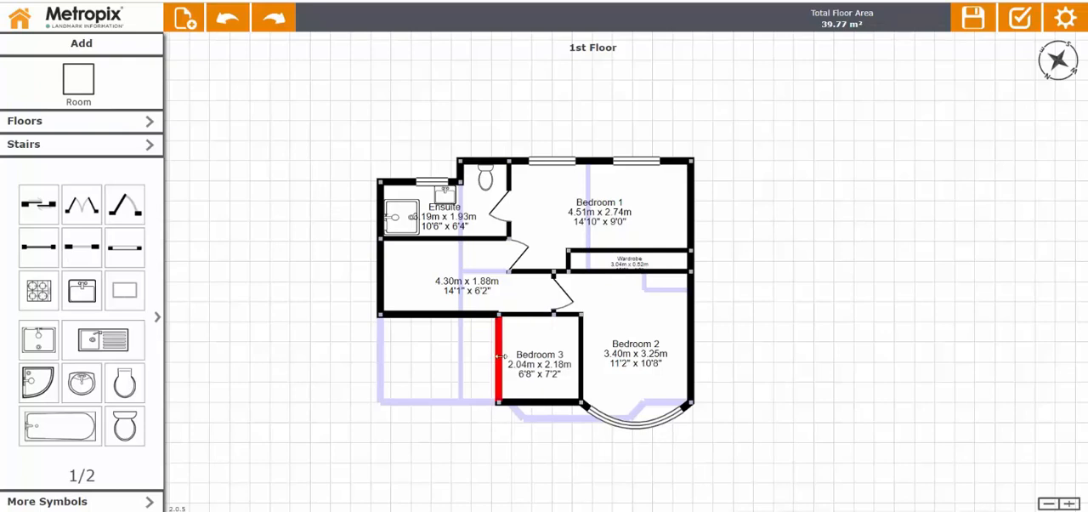
left_click_drag(501, 355, 499, 354)
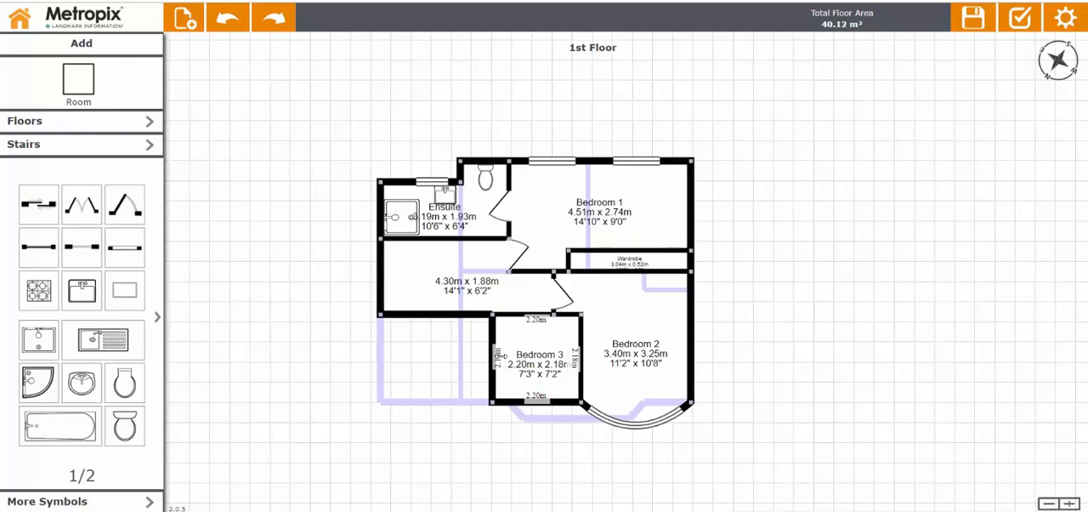
left_click_drag(501, 355, 502, 355)
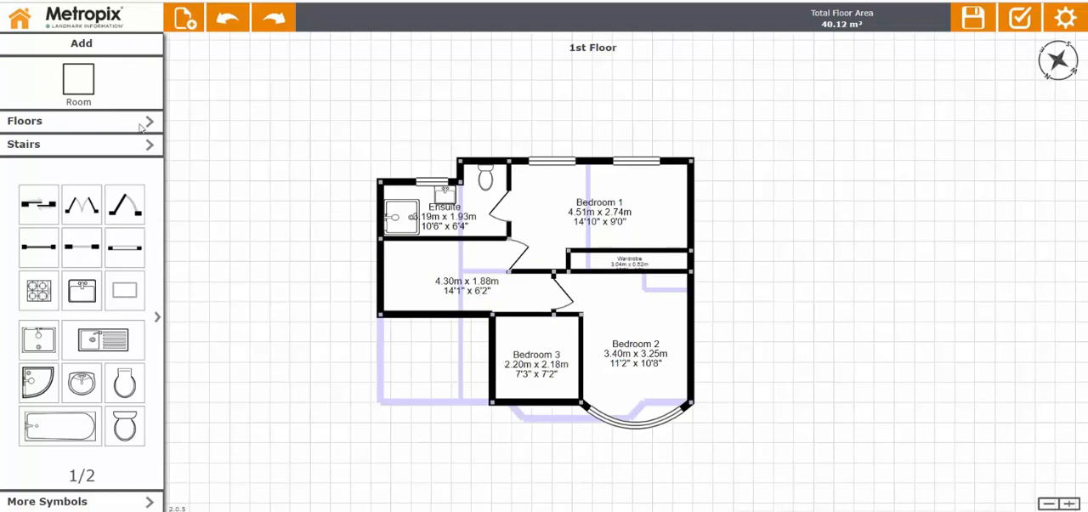
Draw a room about 2.78 m by 2.18 m to the left of Bedroom 3 and name it Bathroom.
left_click(96, 83)
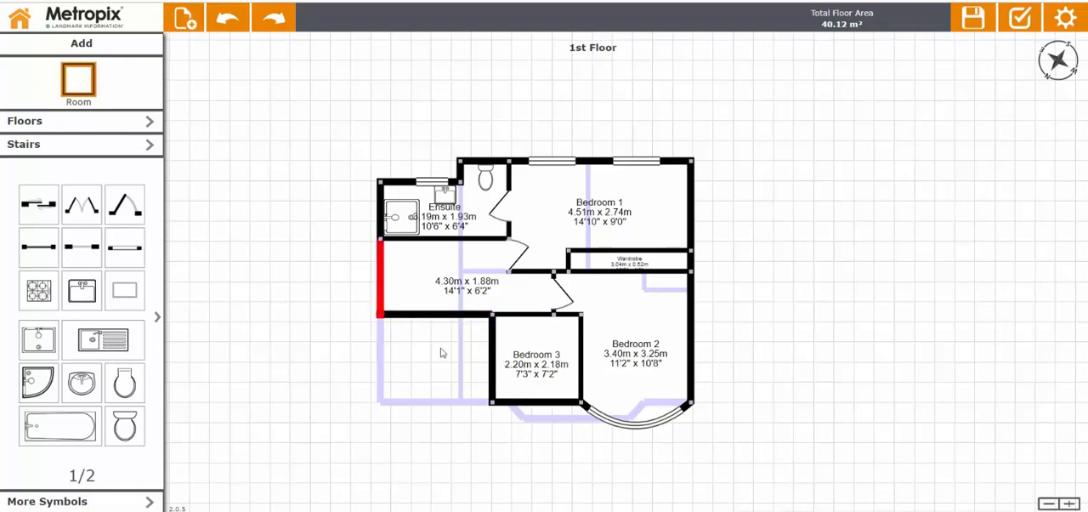
left_click_drag(441, 352, 493, 400)
left_click(528, 328)
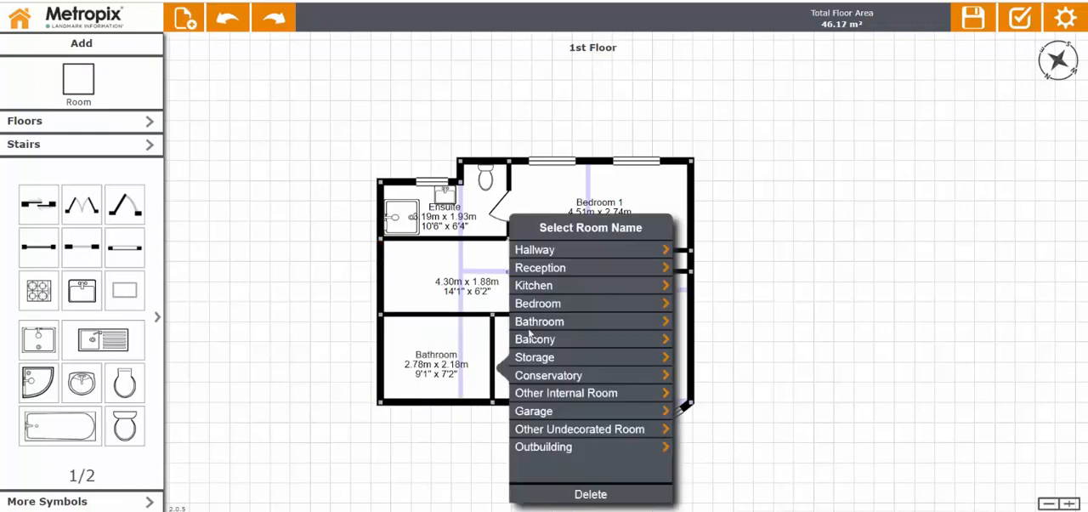
left_click(211, 299)
Add doors from the hallway room into Bedroom 3 and the Bathroom, and fit a window in each room's lower external wall.
left_click_drag(125, 207, 523, 320)
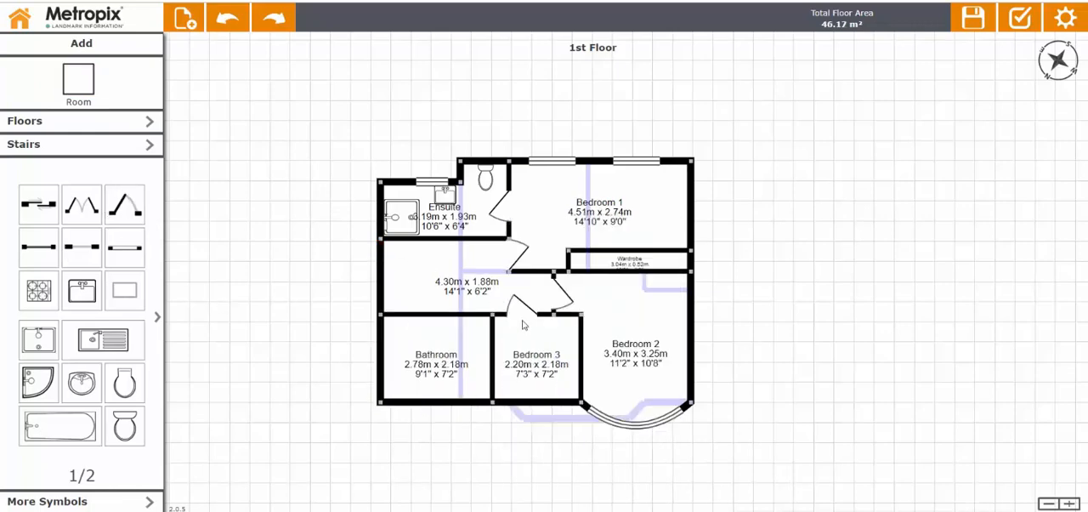
left_click_drag(125, 206, 473, 334)
left_click_drag(120, 244, 440, 403)
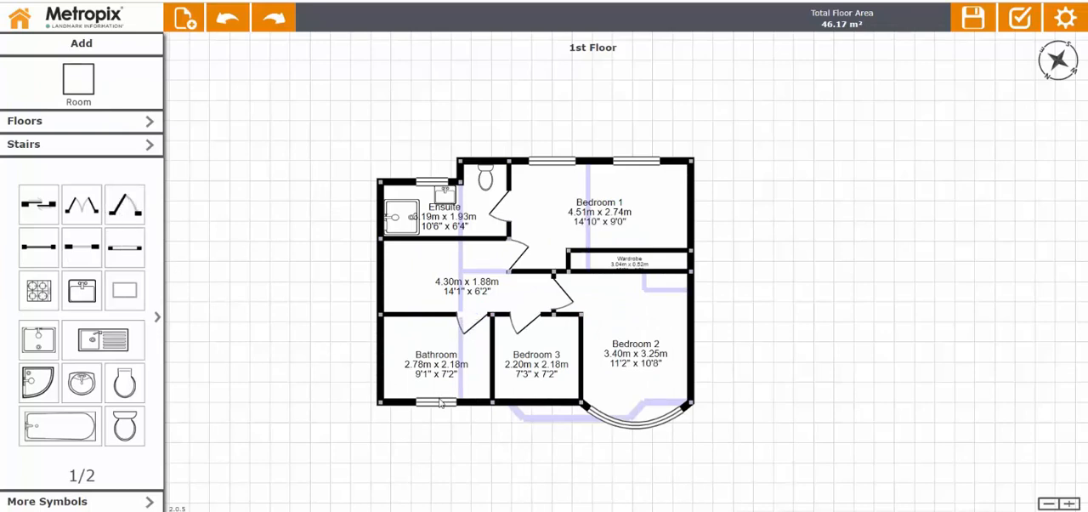
left_click_drag(125, 246, 540, 408)
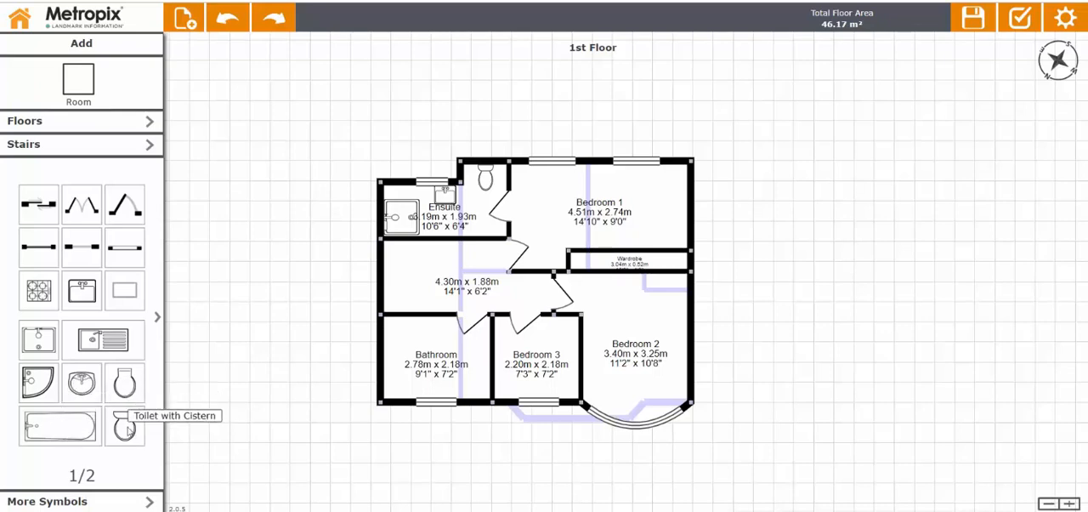
Furnish the Bathroom with a toilet with cistern and a basin at the lower wall, a corner shower, and a freestanding bath.
left_click_drag(127, 429, 483, 393)
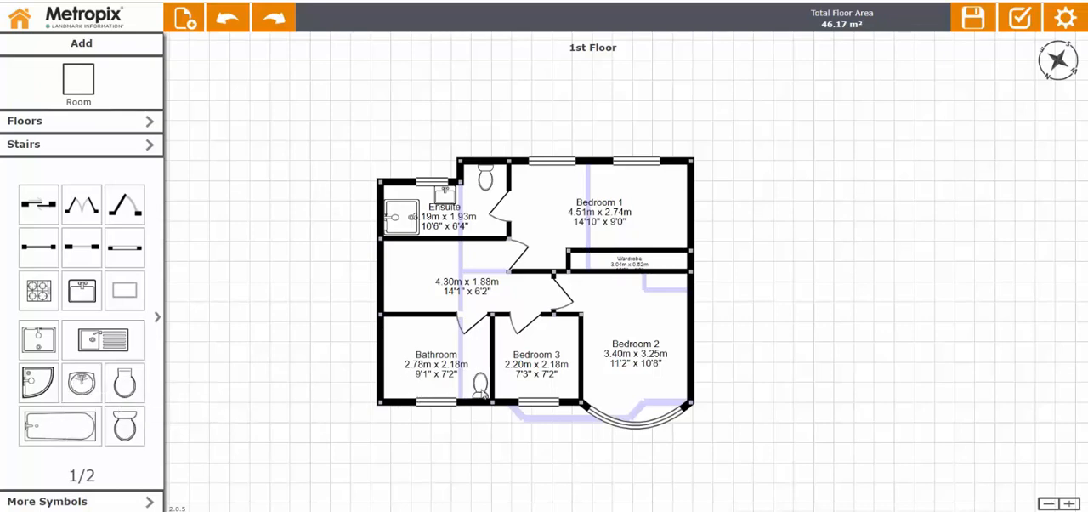
left_click_drag(81, 383, 456, 390)
left_click(80, 502)
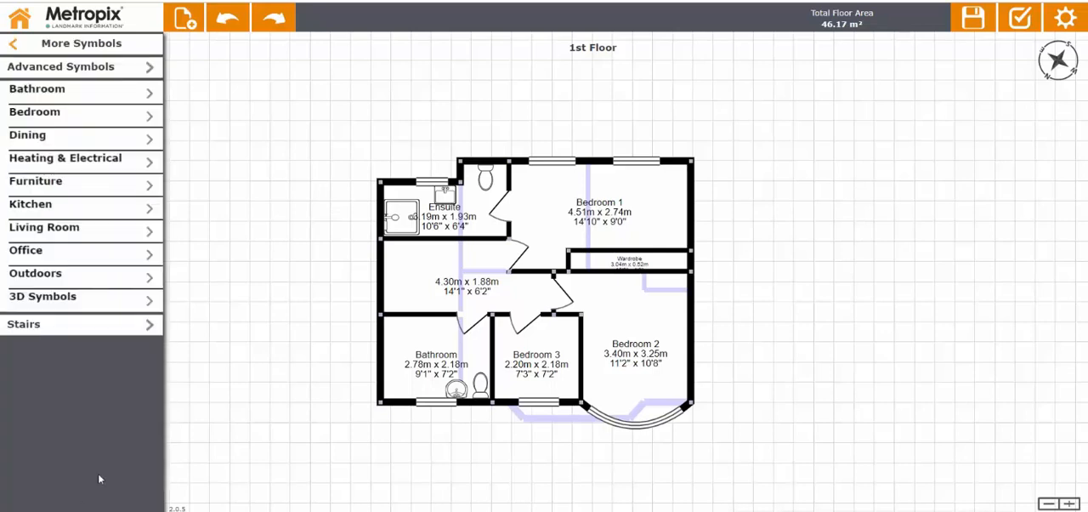
left_click(63, 100)
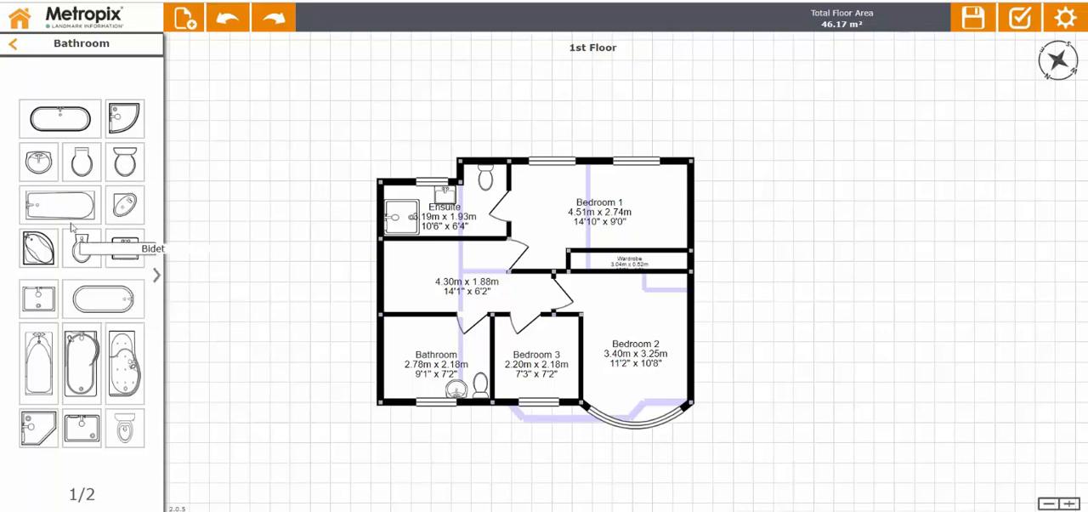
left_click_drag(125, 119, 406, 340)
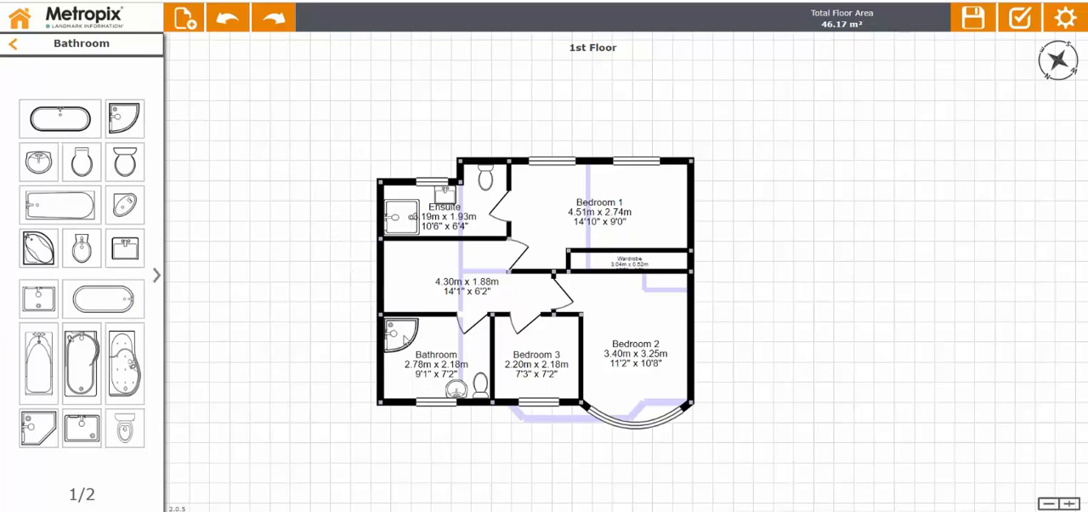
left_click_drag(59, 119, 413, 392)
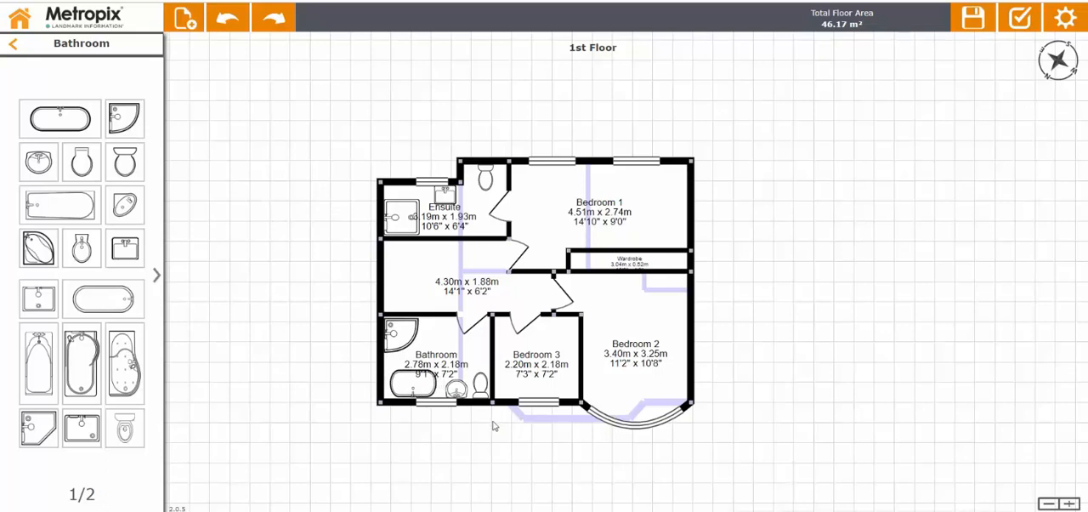
left_click(20, 47)
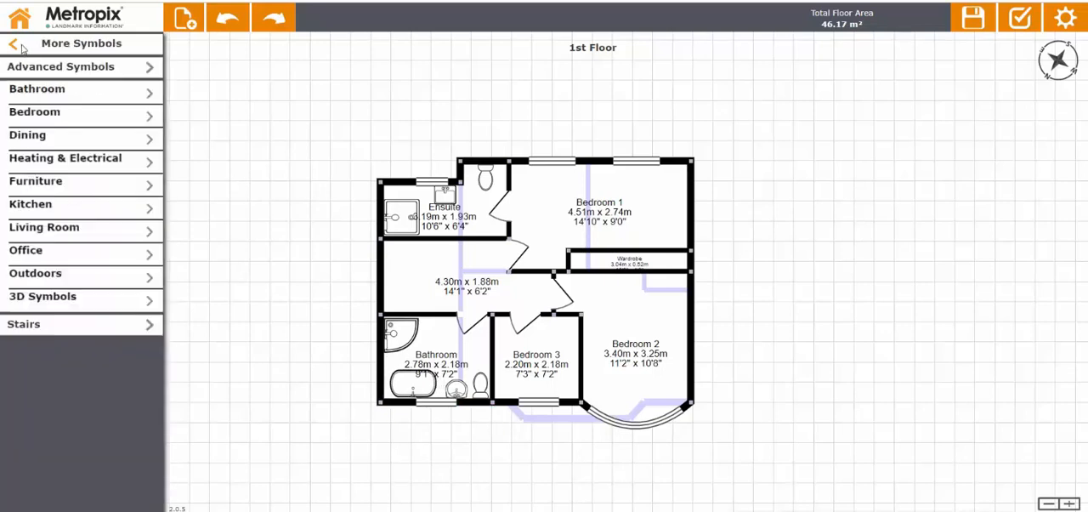
left_click(15, 50)
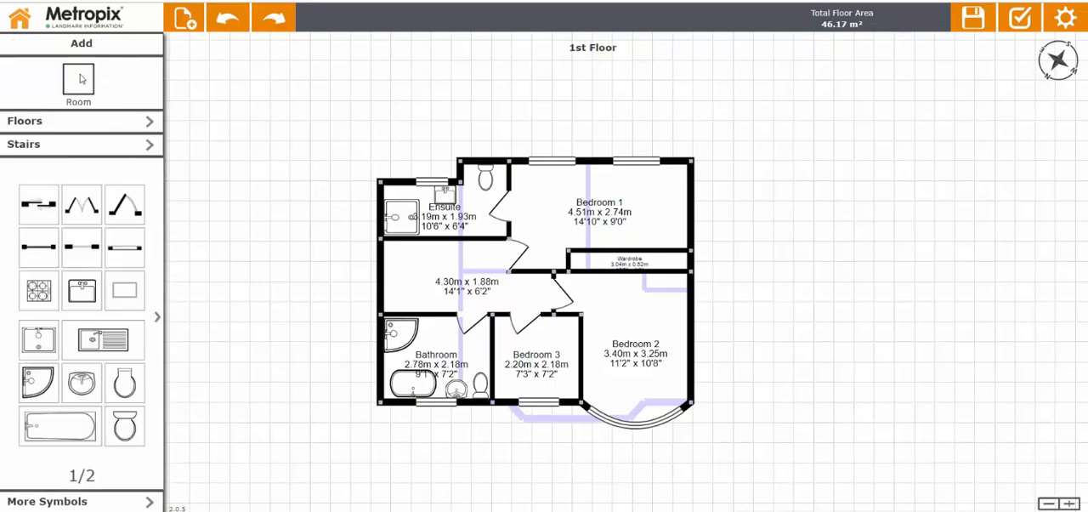
Try straight stairs 0.84 m wide at the hallway room's left wall, shortened to fit the room, and delete them.
left_click(62, 151)
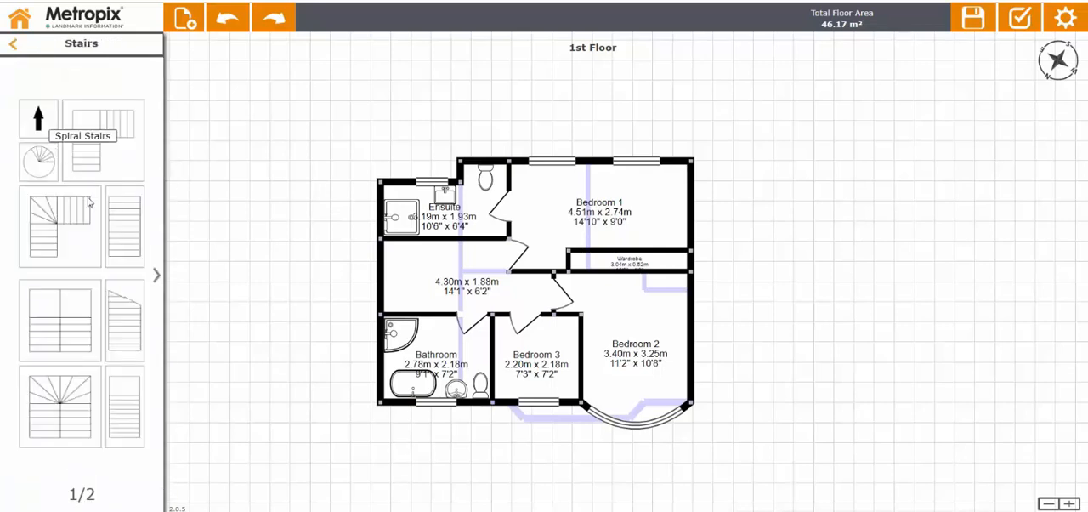
left_click_drag(125, 226, 402, 300)
left_click(402, 299)
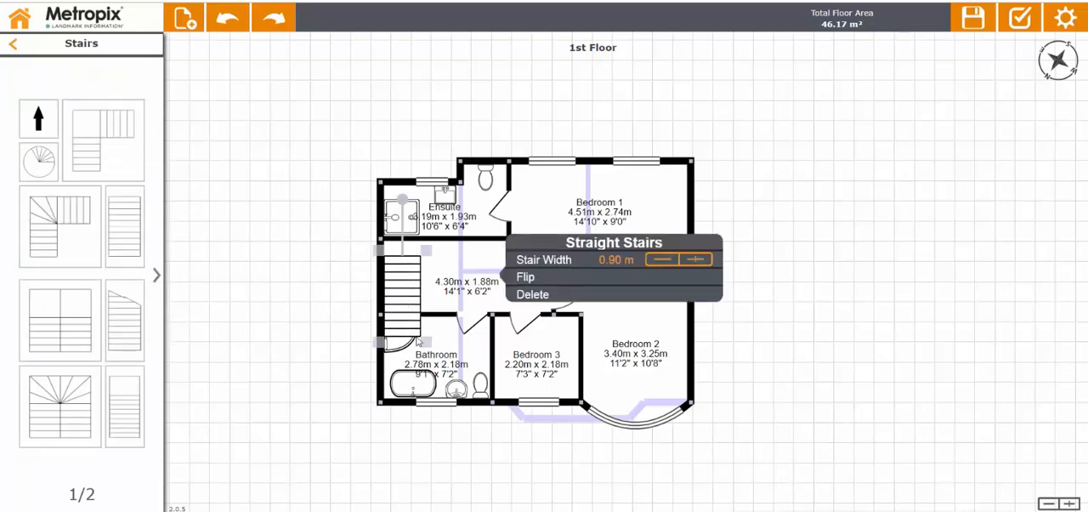
left_click_drag(427, 345, 424, 320)
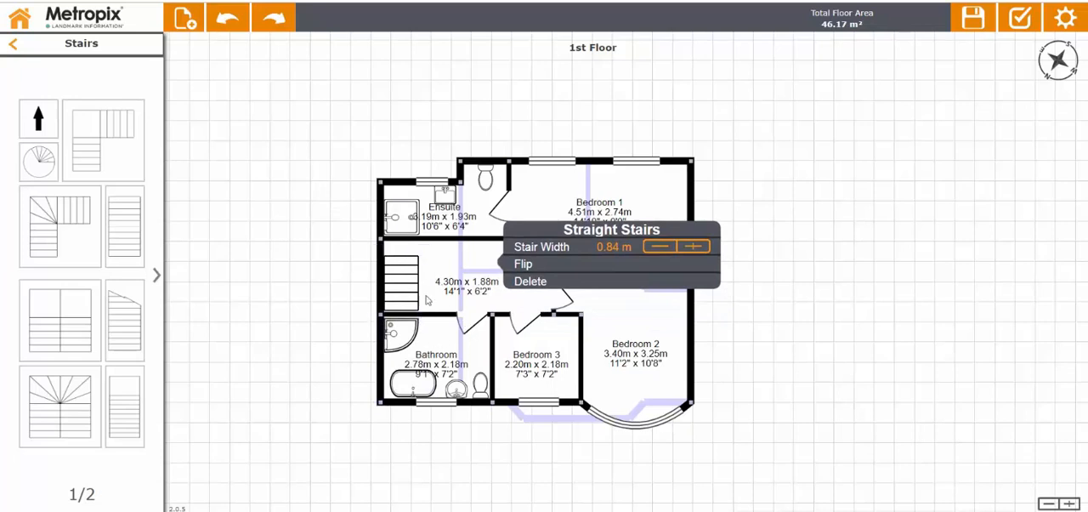
left_click(531, 281)
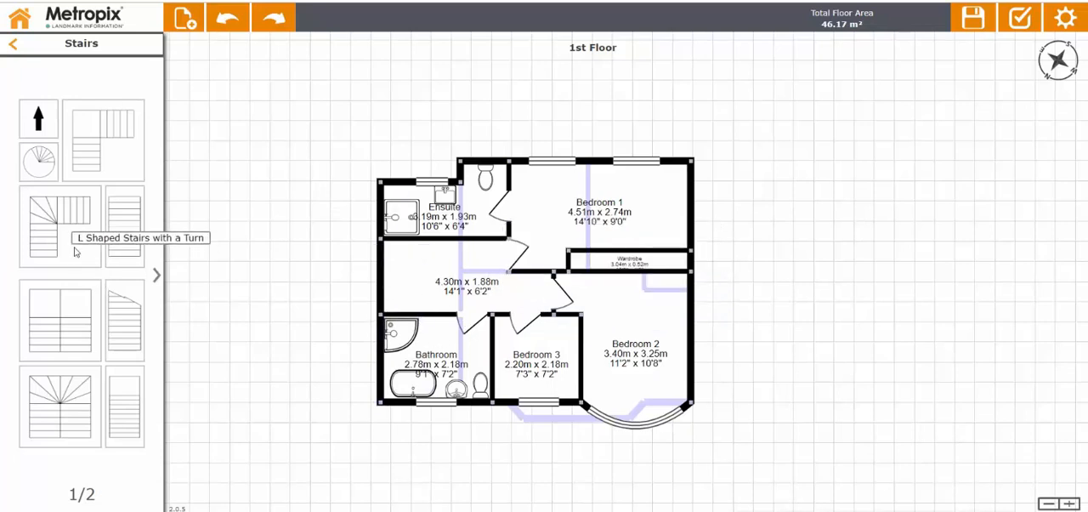
Place L Shaped Stairs with a Turn in the hallway room's upper-left corner and shorten both flights to fit the room.
left_click_drag(46, 254, 425, 286)
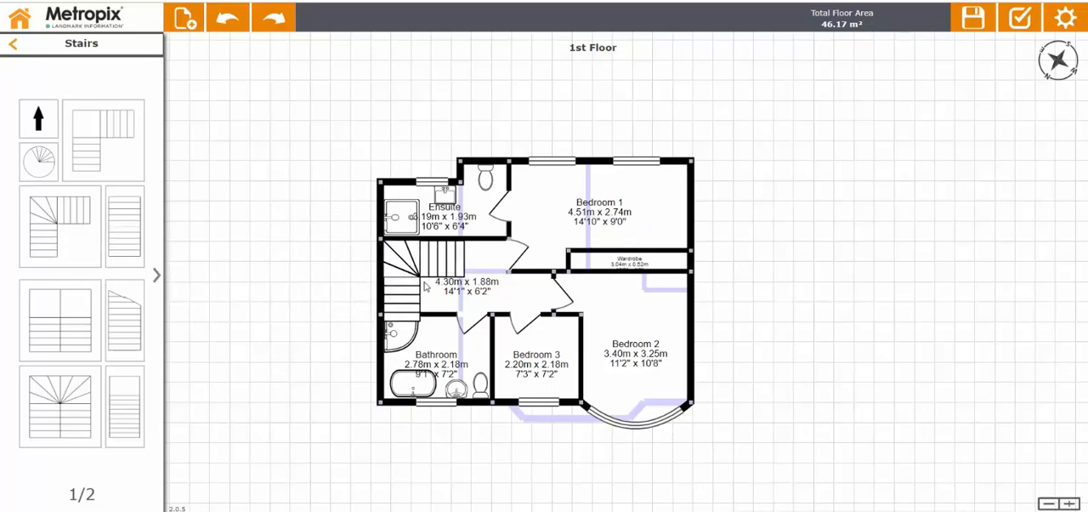
left_click(425, 286)
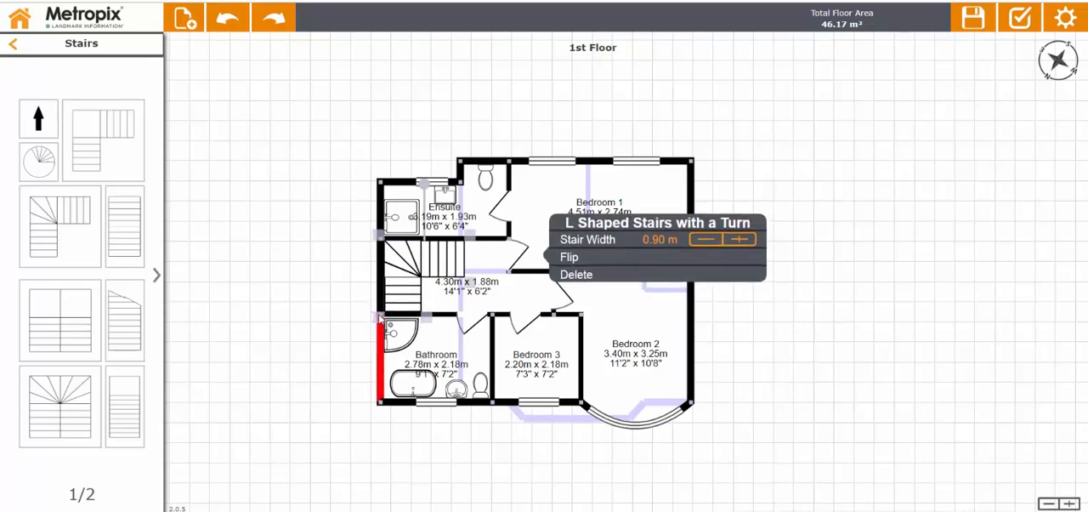
left_click(472, 242)
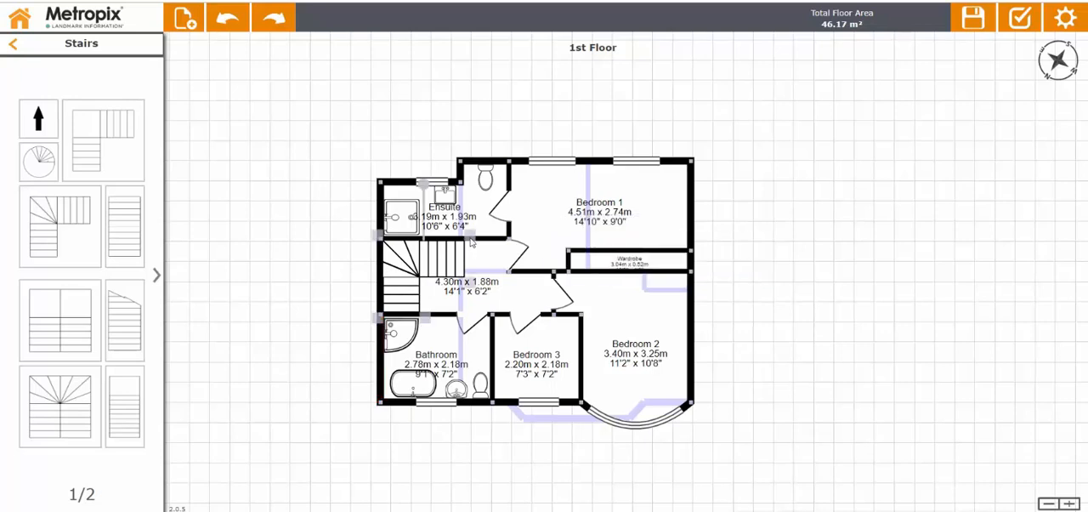
mouse_move(471, 239)
left_mouse_down()
mouse_move(453, 240)
mouse_move(504, 242)
mouse_move(451, 243)
left_mouse_up()
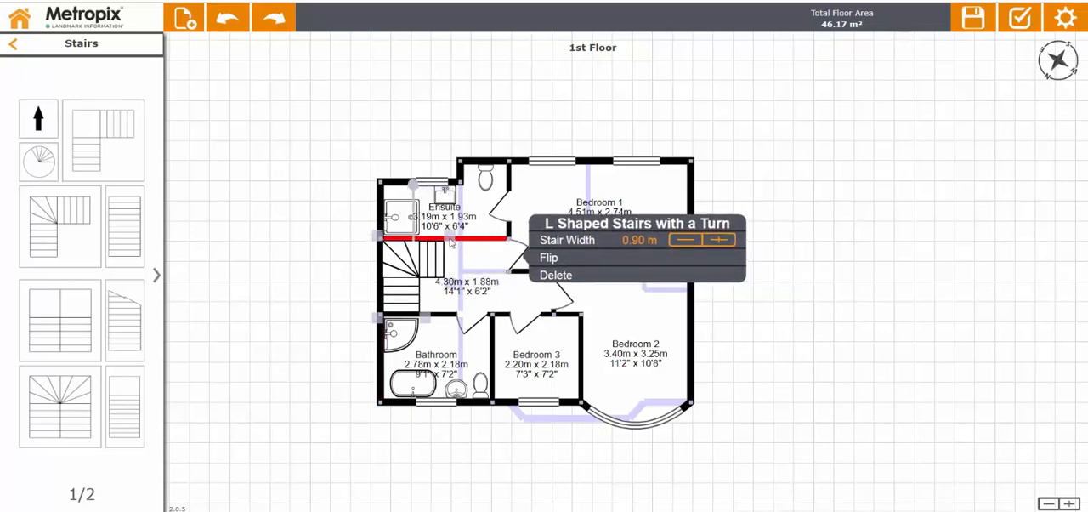
left_click(280, 281)
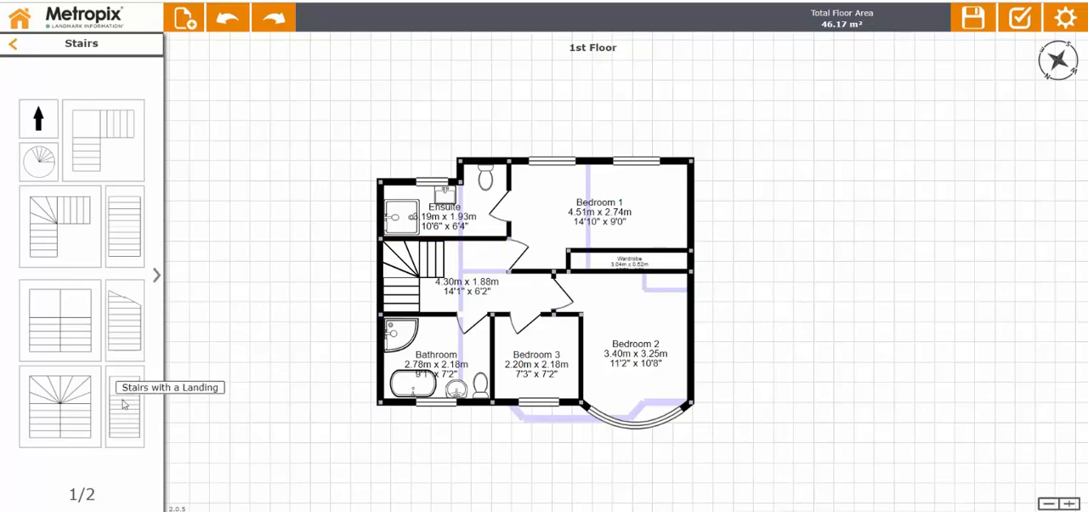
Try Stairs with a Landing in the hallway room and U Shaped Stairs with a Turn outside the plan, and delete both.
left_click_drag(124, 404, 463, 304)
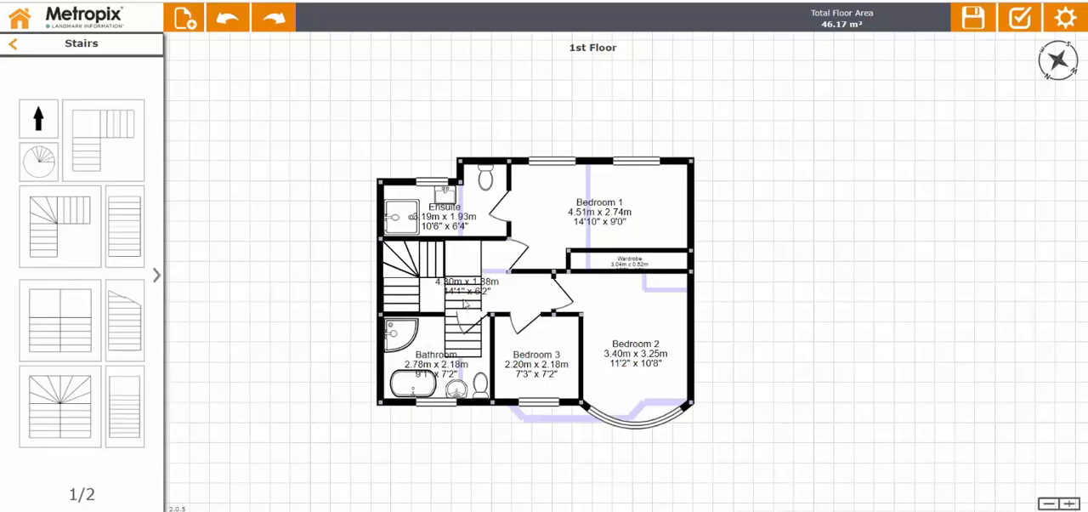
left_click_drag(53, 396, 294, 354)
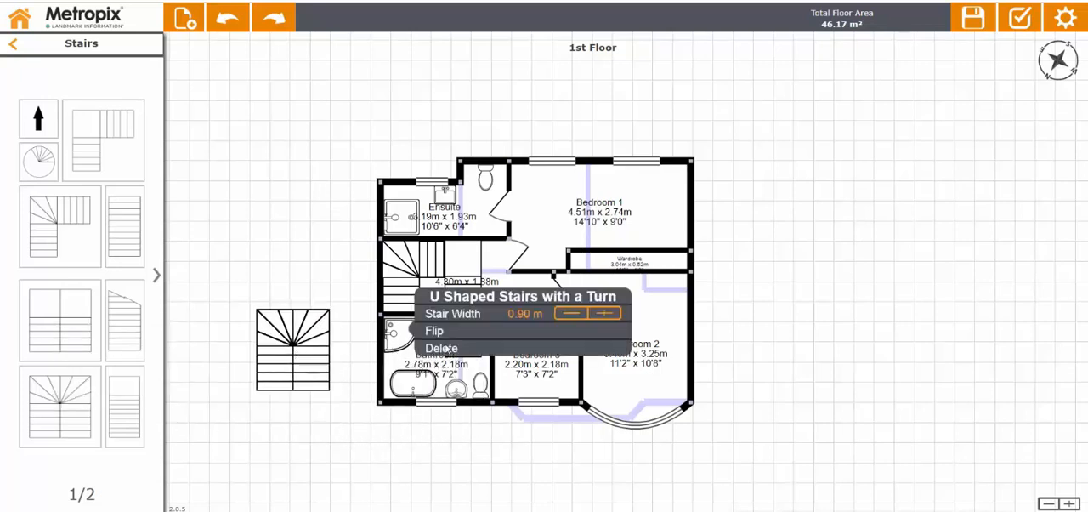
left_click(442, 348)
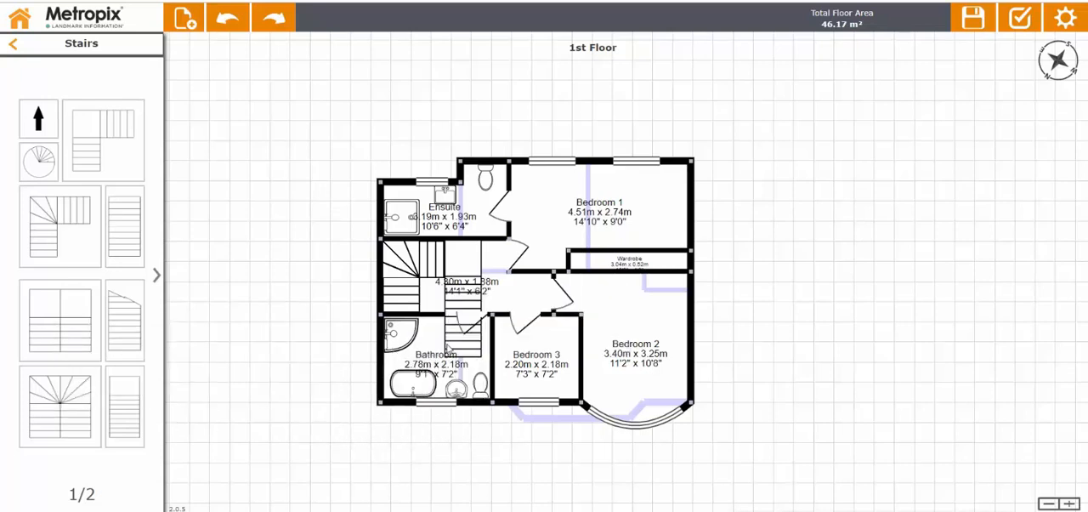
left_click(474, 266)
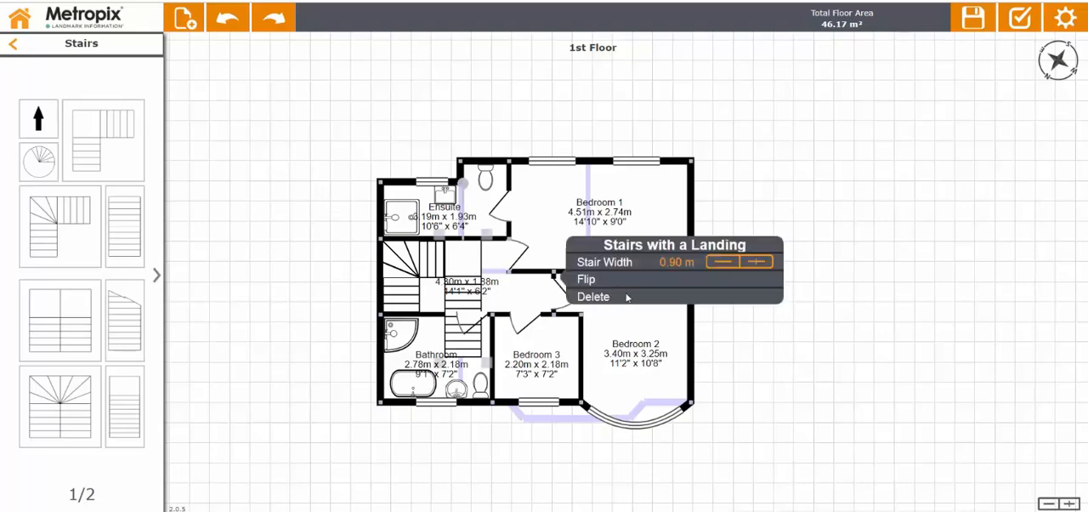
left_click(627, 297)
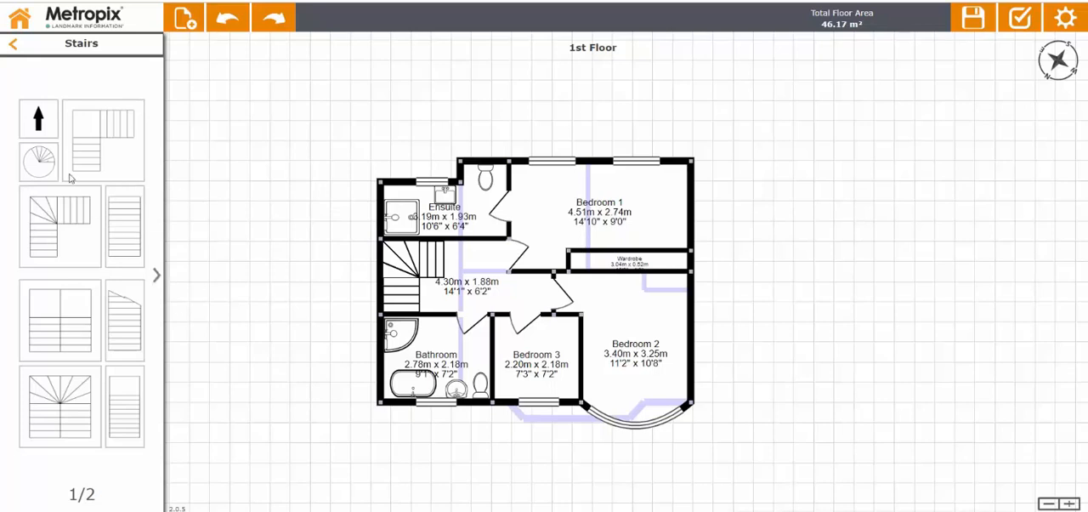
left_click(157, 276)
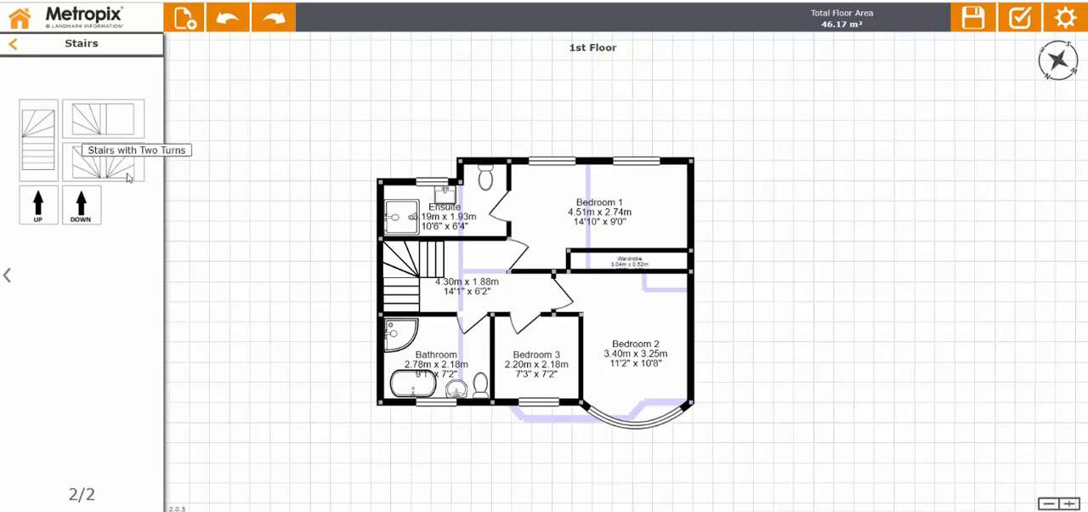
left_click(5, 276)
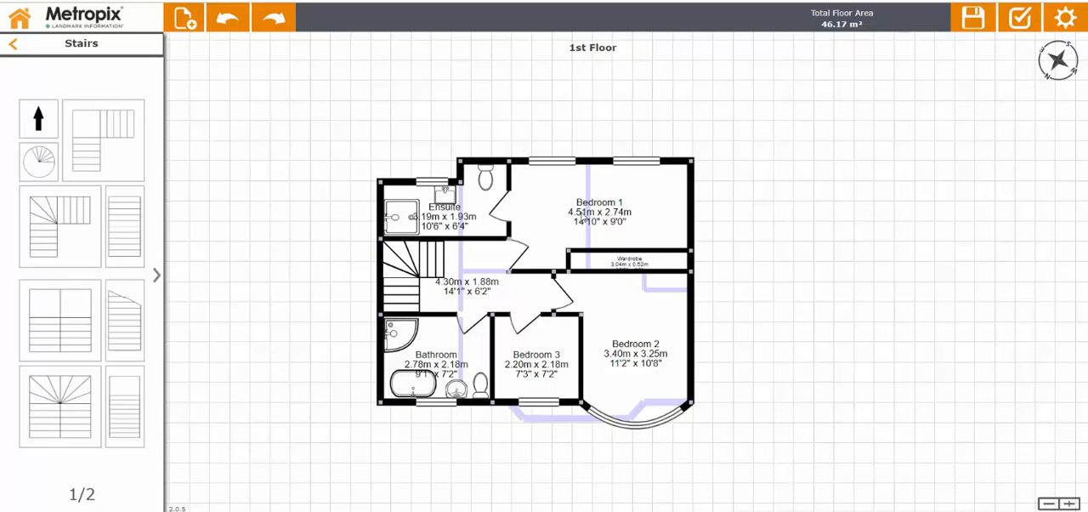
Rename Bedroom 1 as Master Bedroom.
left_click(578, 212)
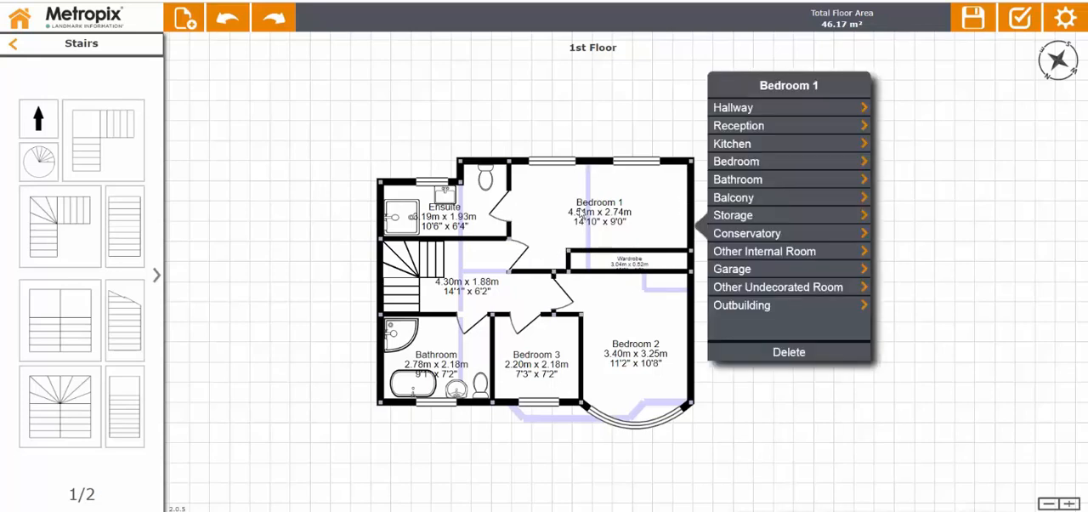
left_click(751, 162)
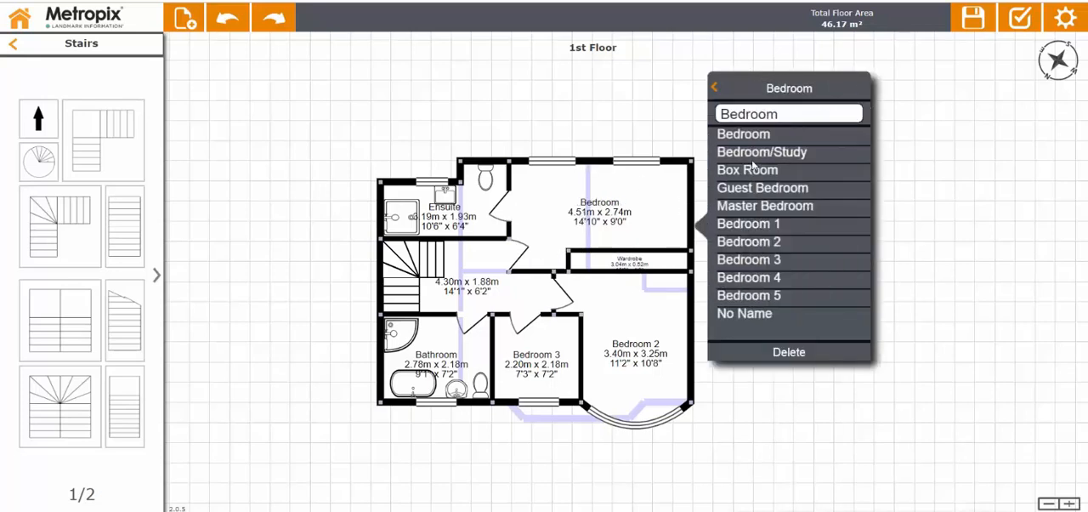
left_click(744, 208)
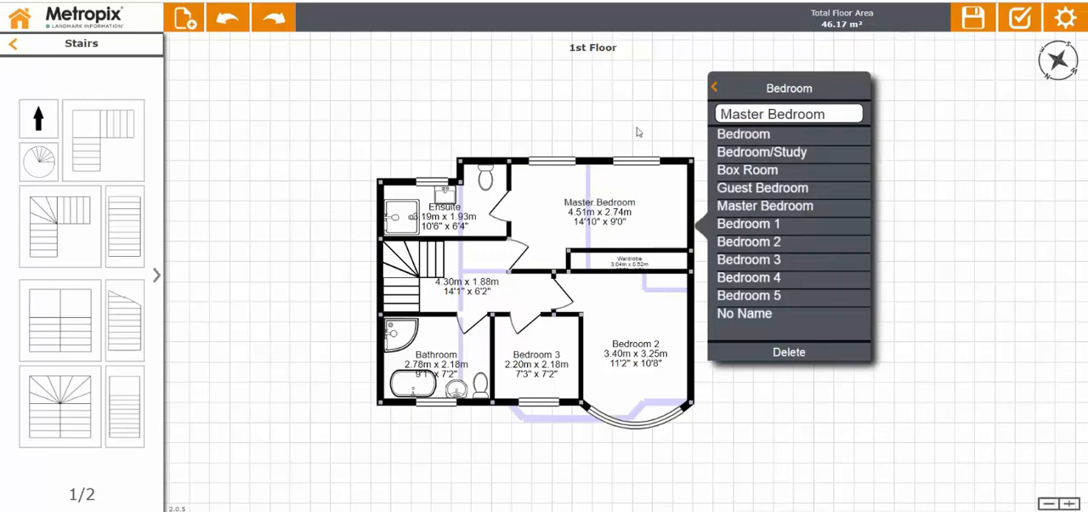
left_click(631, 109)
Check the bedroom labels and name the unnamed hallway room beside the stairs as Landing.
left_click(654, 216)
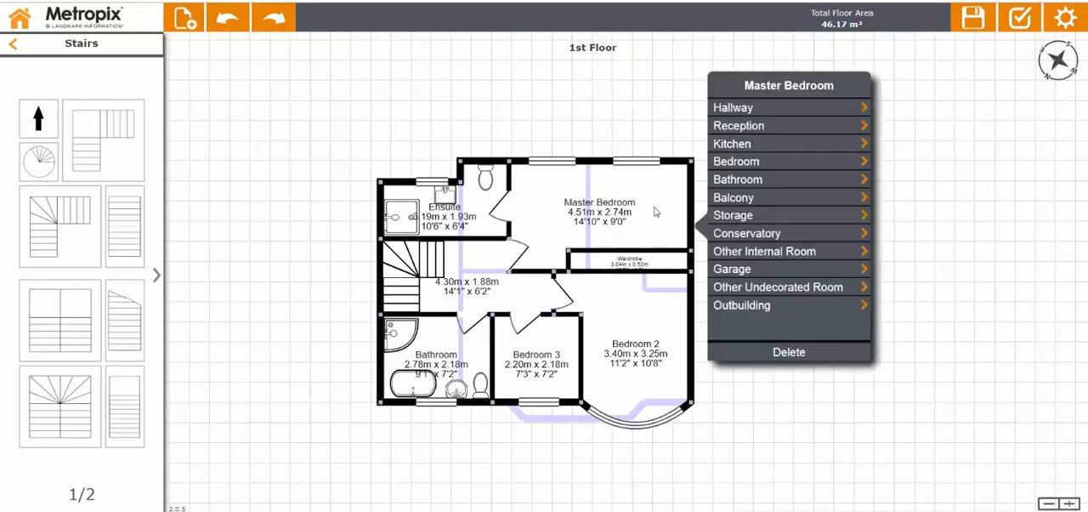
left_click(661, 325)
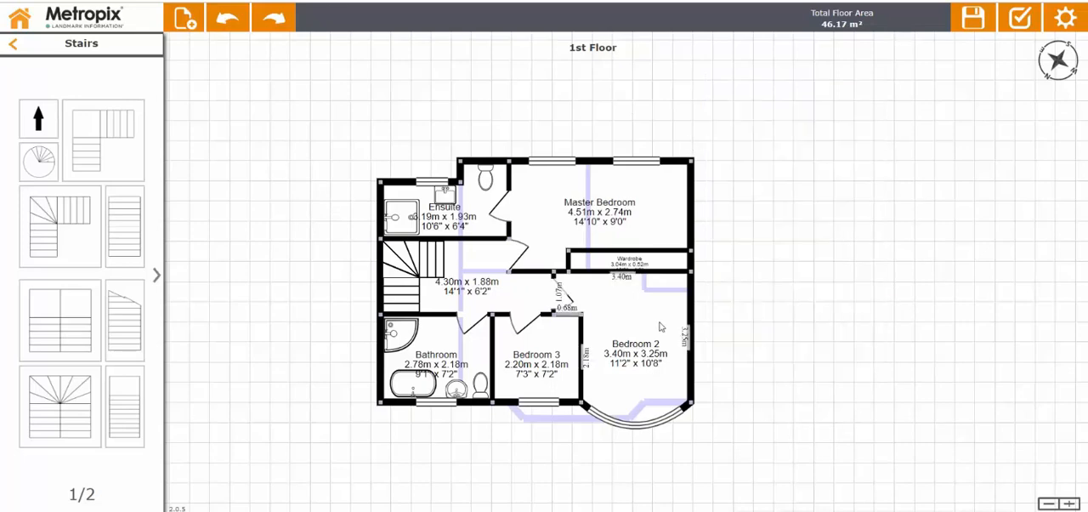
left_click(560, 357)
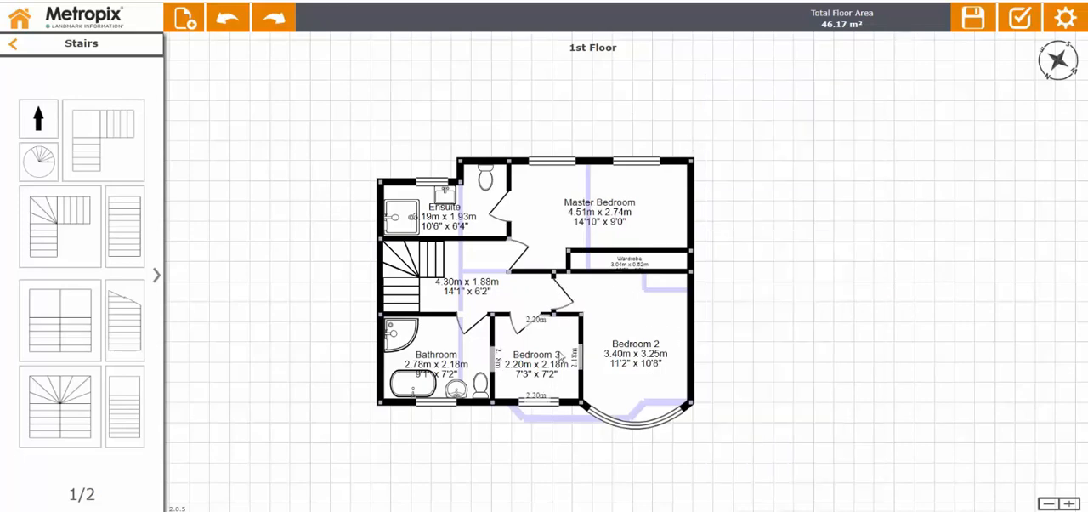
left_click(468, 291)
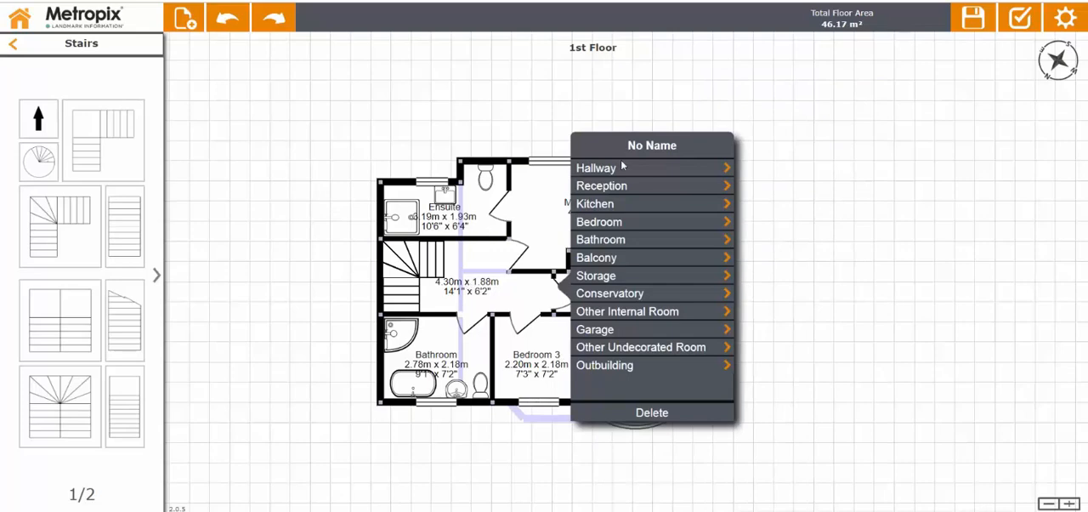
left_click(625, 169)
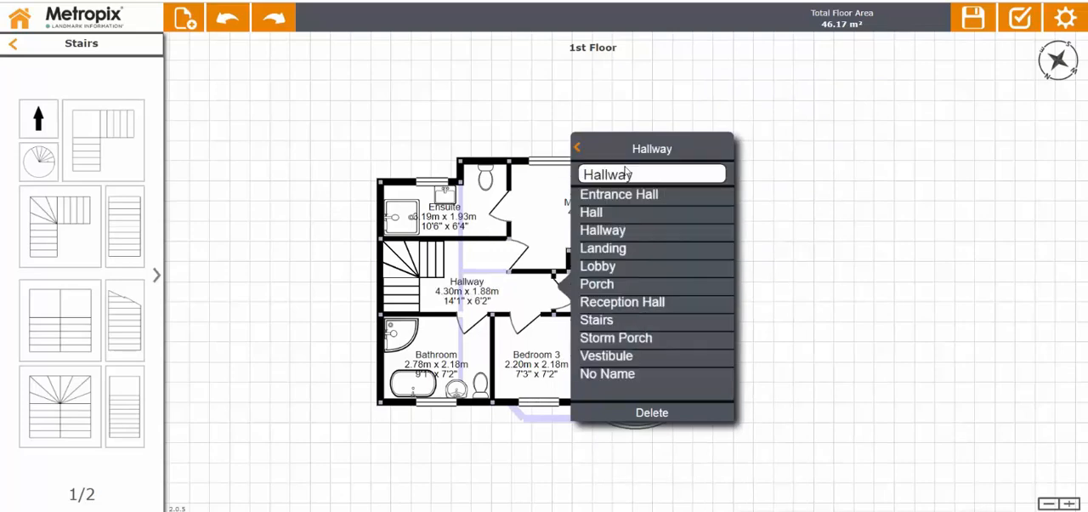
left_click(603, 248)
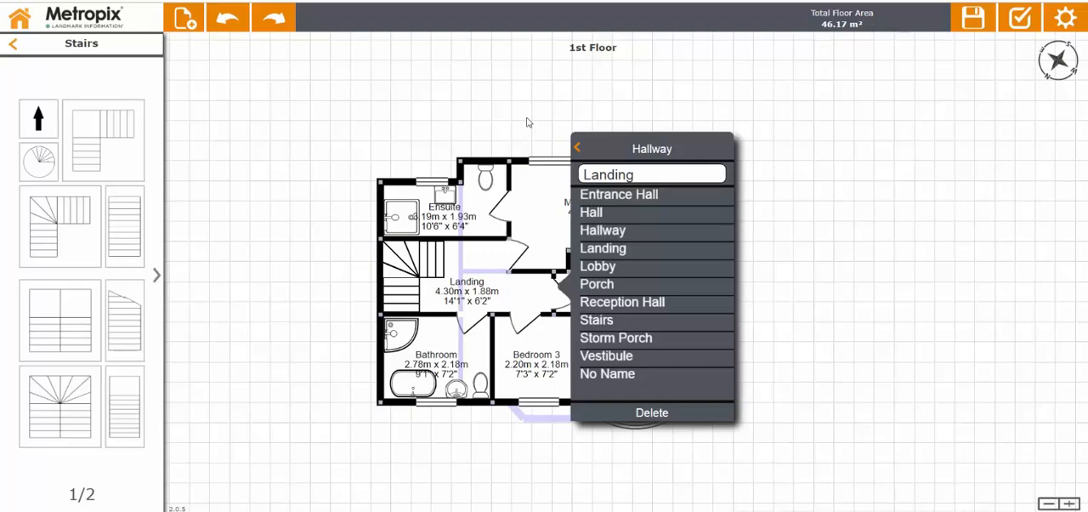
left_click(527, 122)
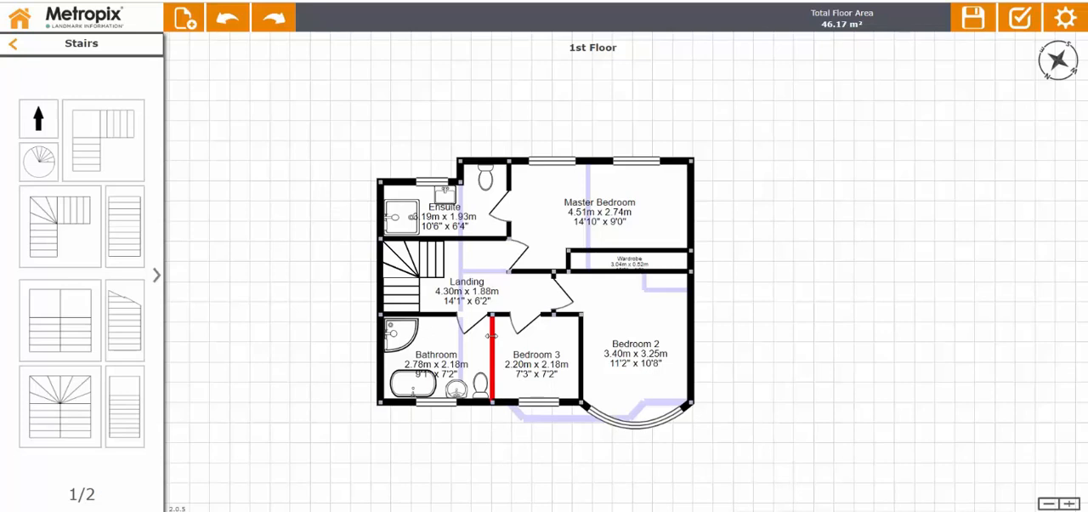
Try thickening the internal wall between the Bathroom and Bedroom 3 to 0.20 m.
left_click(491, 337)
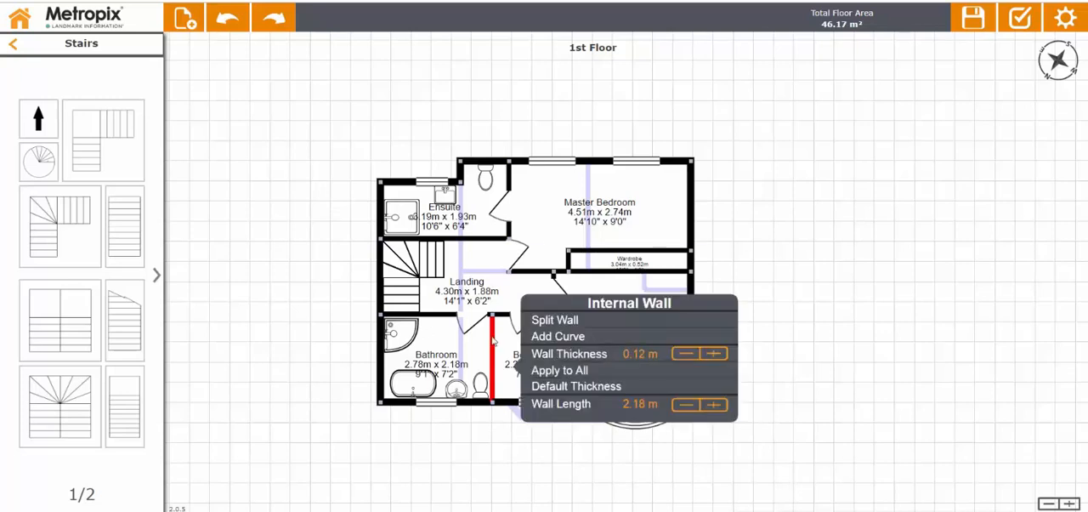
left_click(718, 353)
left_click(718, 353)
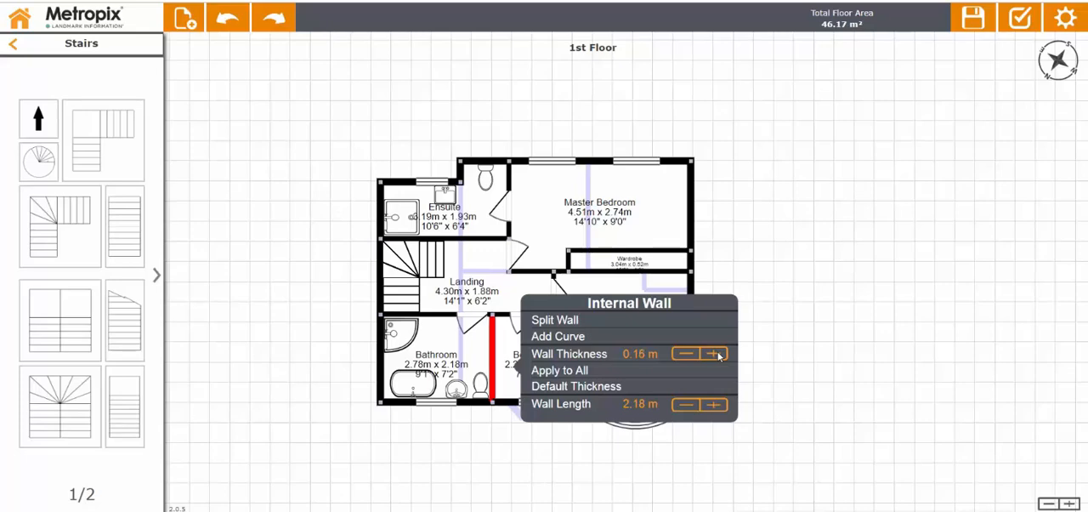
left_click(719, 353)
left_click(719, 354)
left_click(809, 249)
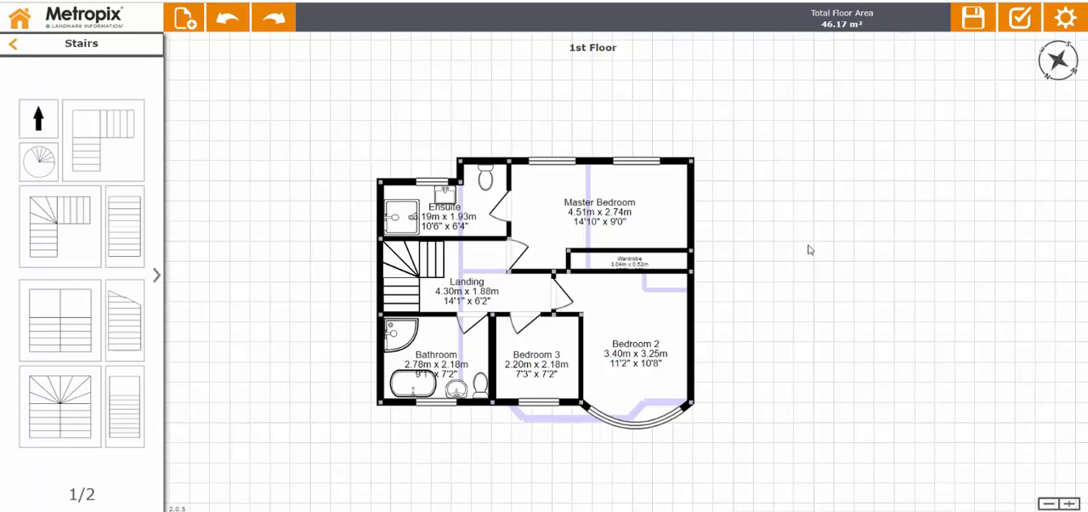
Try applying the 0.20 m thickness to all internal walls, and reduce it back to the thinner setting.
left_click(492, 353)
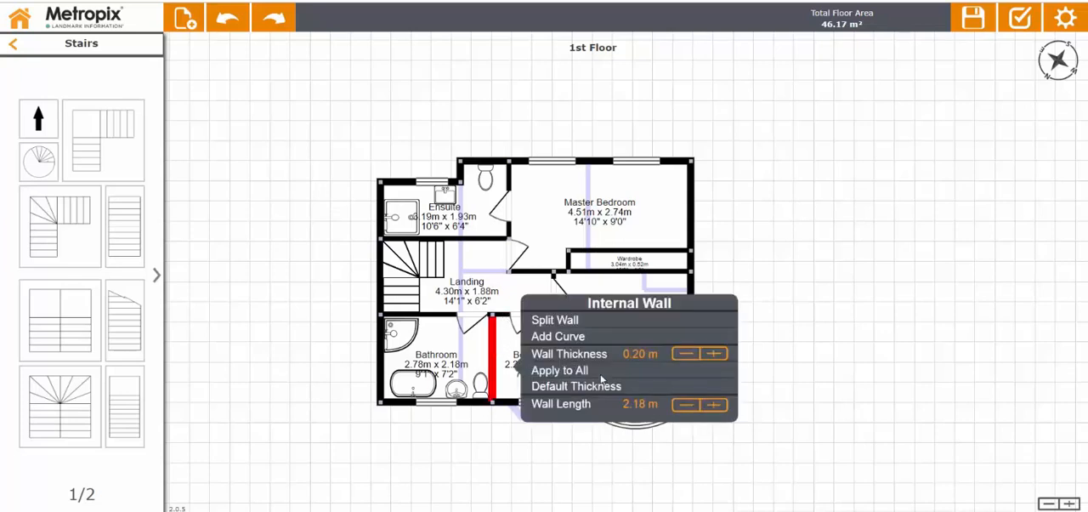
left_click(596, 370)
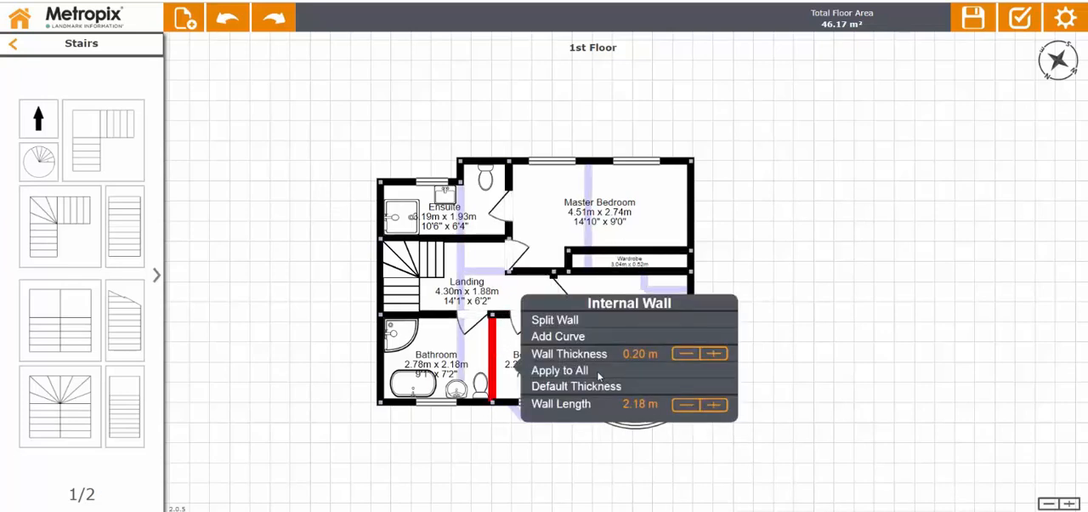
left_click(685, 354)
left_click(685, 353)
left_click(685, 354)
left_click(685, 353)
left_click(855, 225)
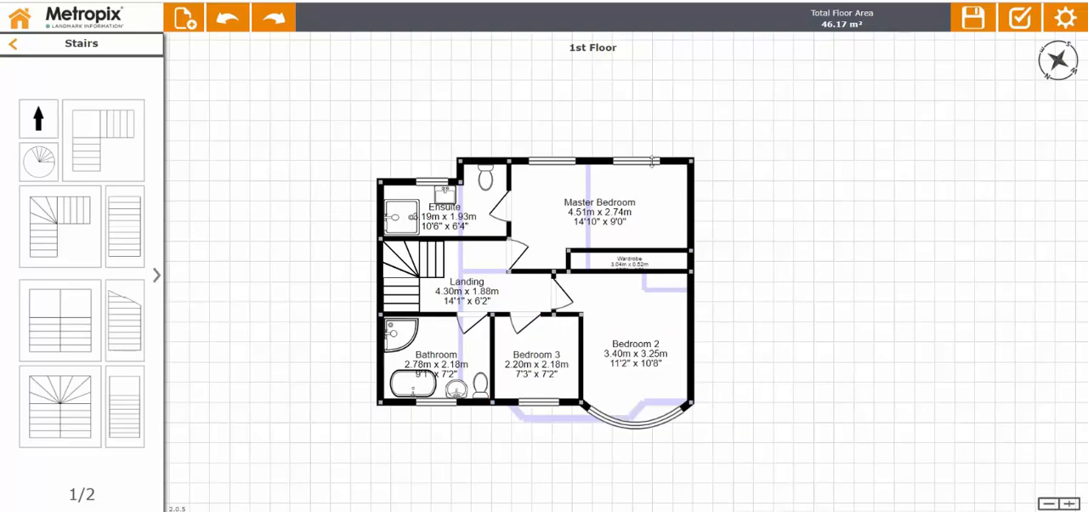
Set the Master Bedroom's upper external wall thickness to 0.25 m and apply it to all external walls.
left_click(653, 161)
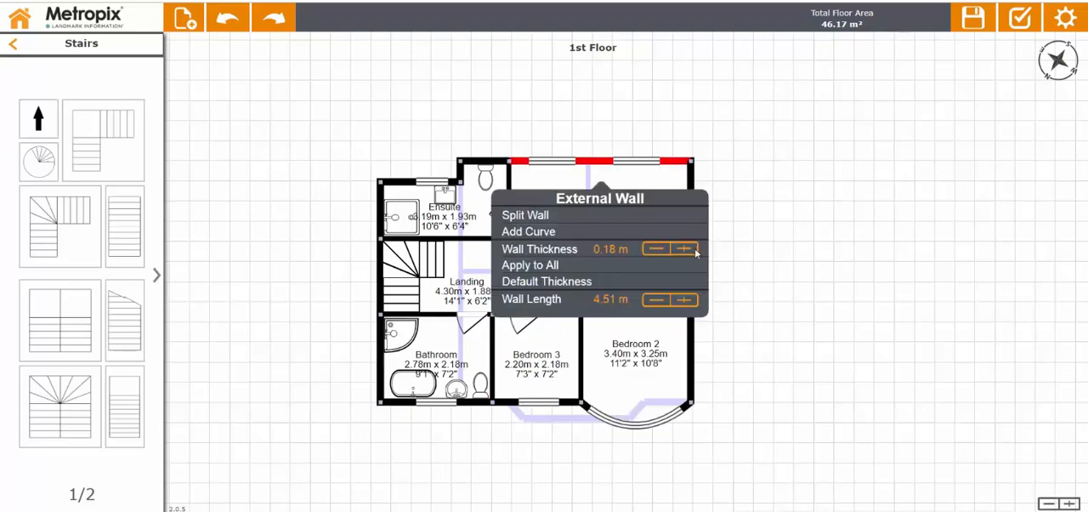
left_click(694, 247)
left_click(694, 247)
left_click(695, 248)
left_click(695, 247)
left_click(694, 248)
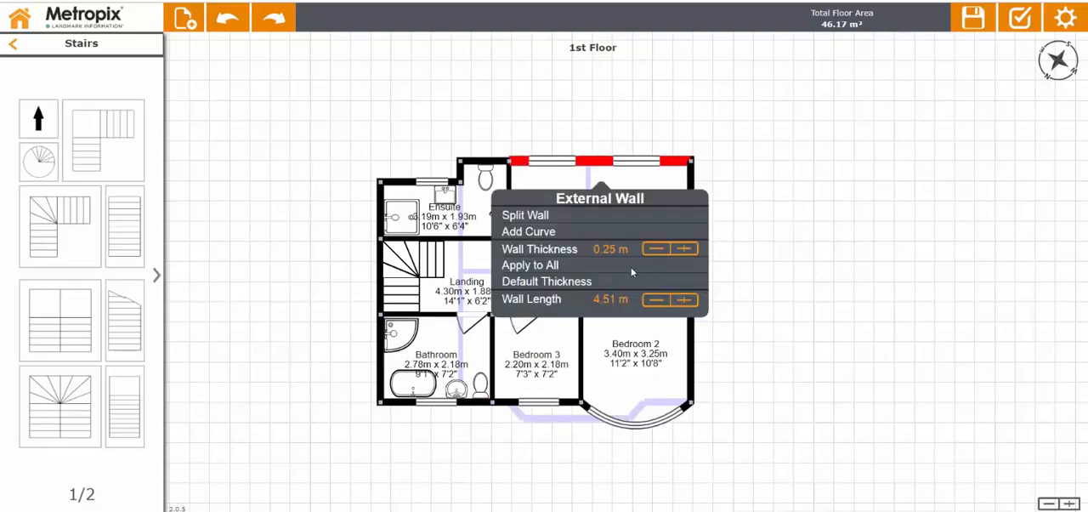
left_click(633, 268)
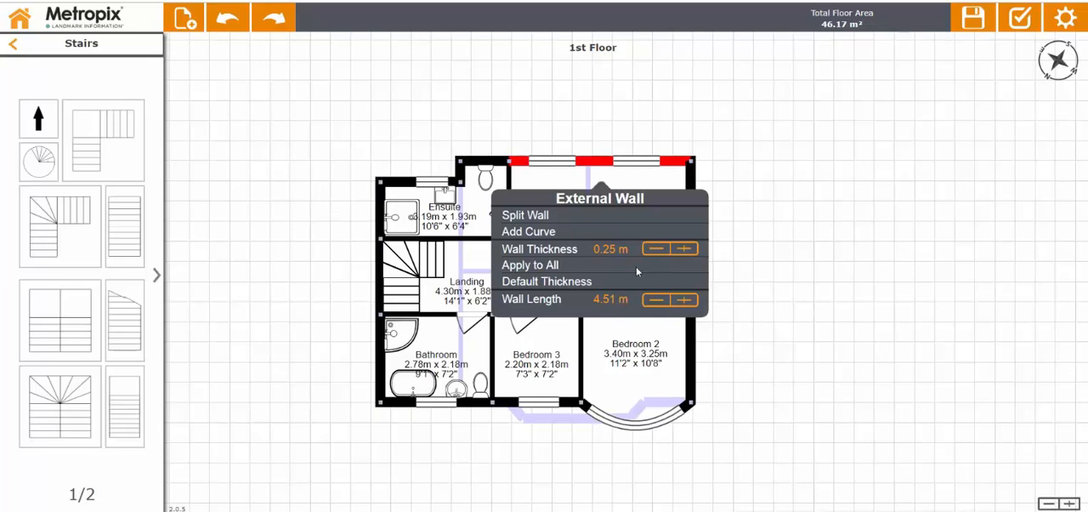
left_click(837, 256)
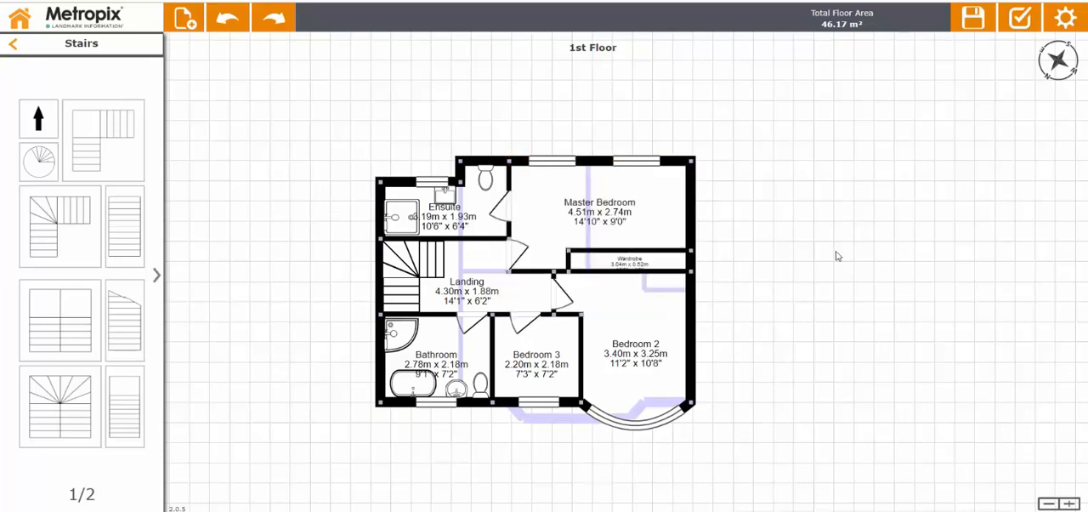
left_click(690, 214)
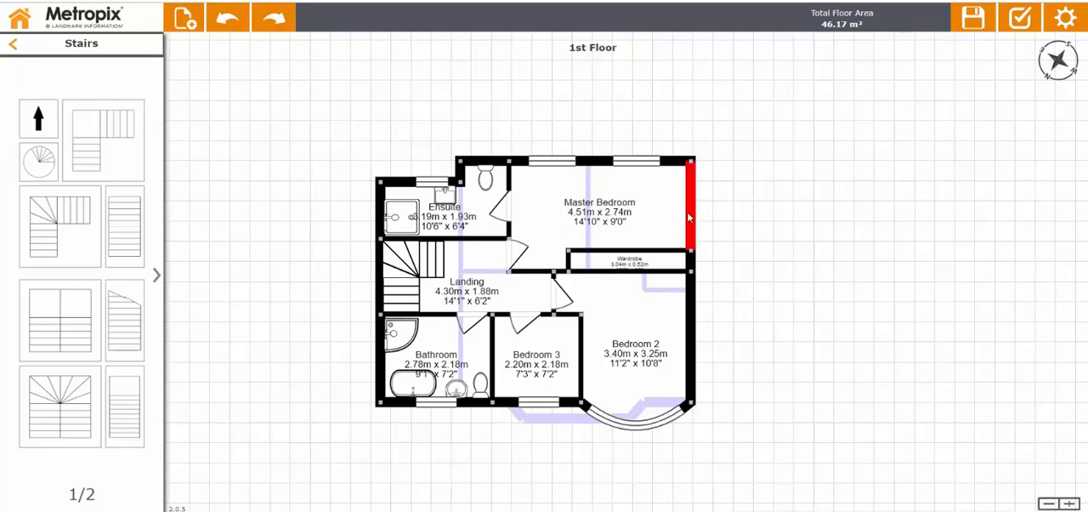
left_click(767, 332)
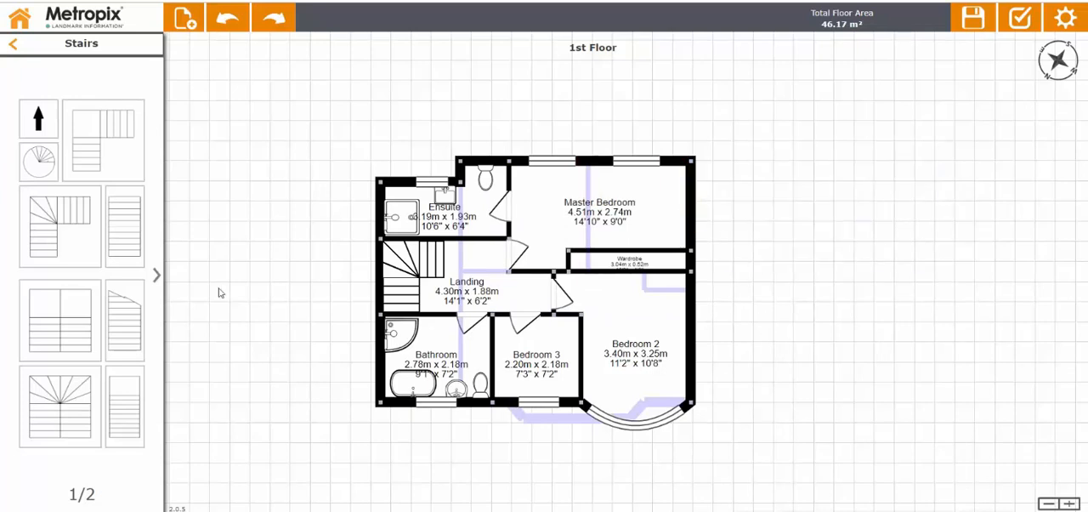
Leave the stair symbols and save the plan.
left_click(13, 45)
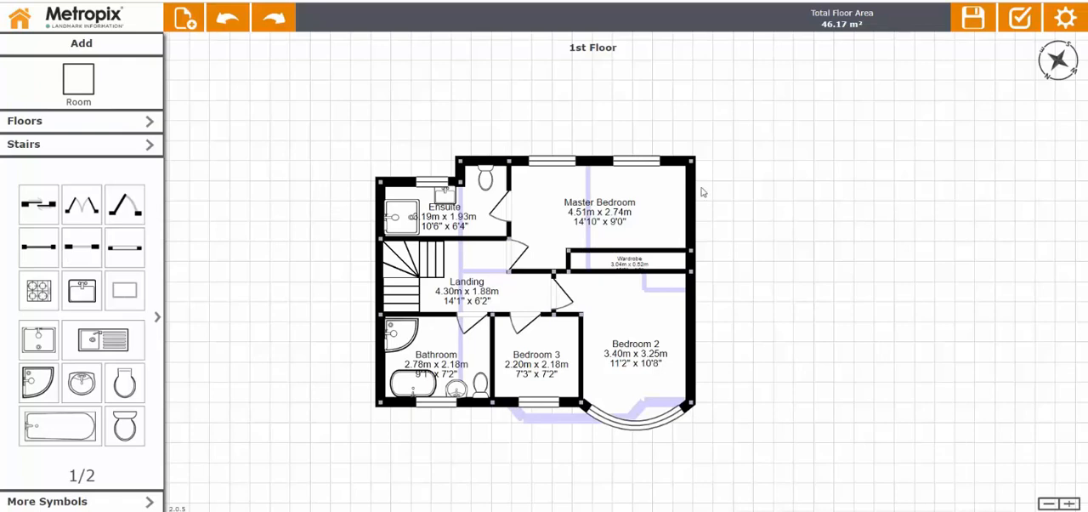
left_click(981, 19)
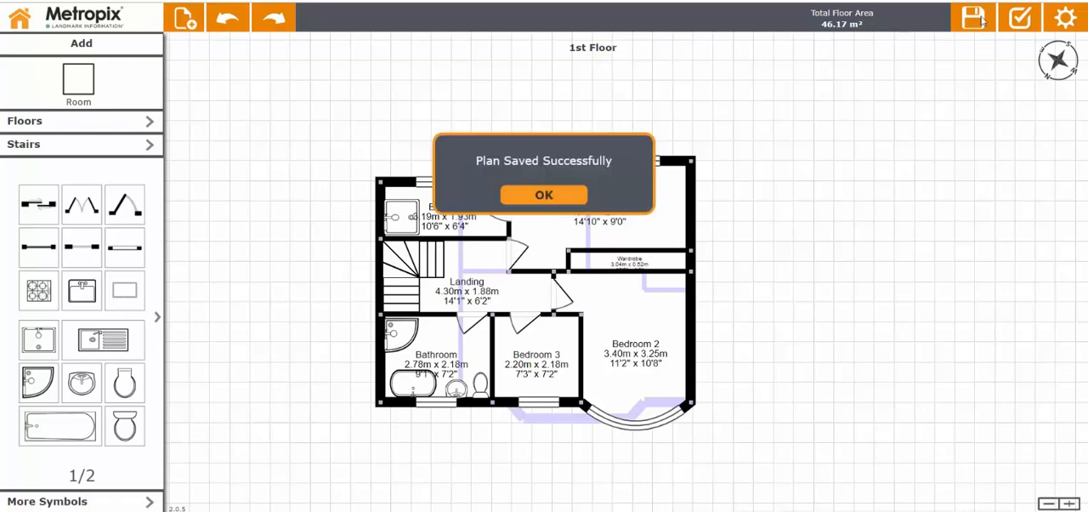
left_click(557, 198)
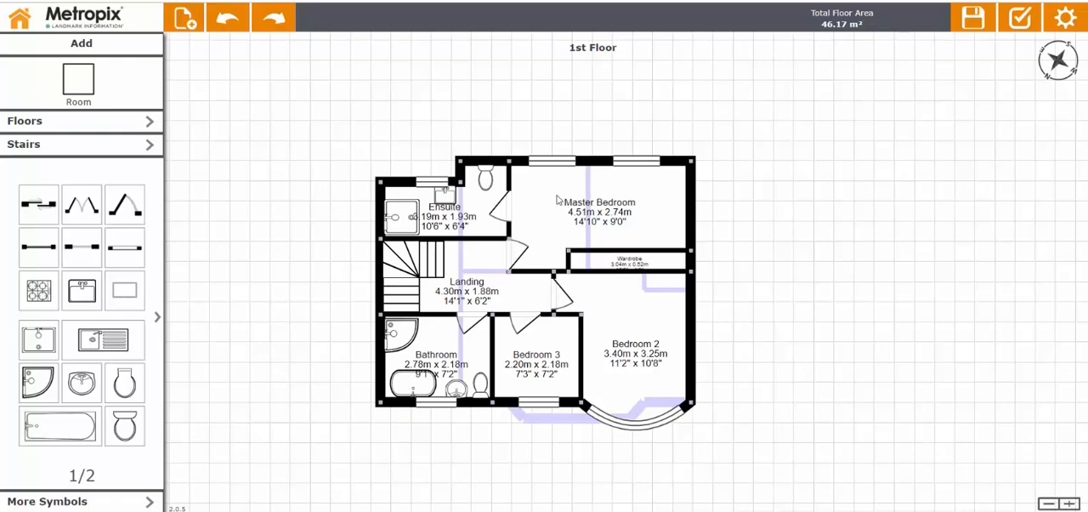
left_click(974, 19)
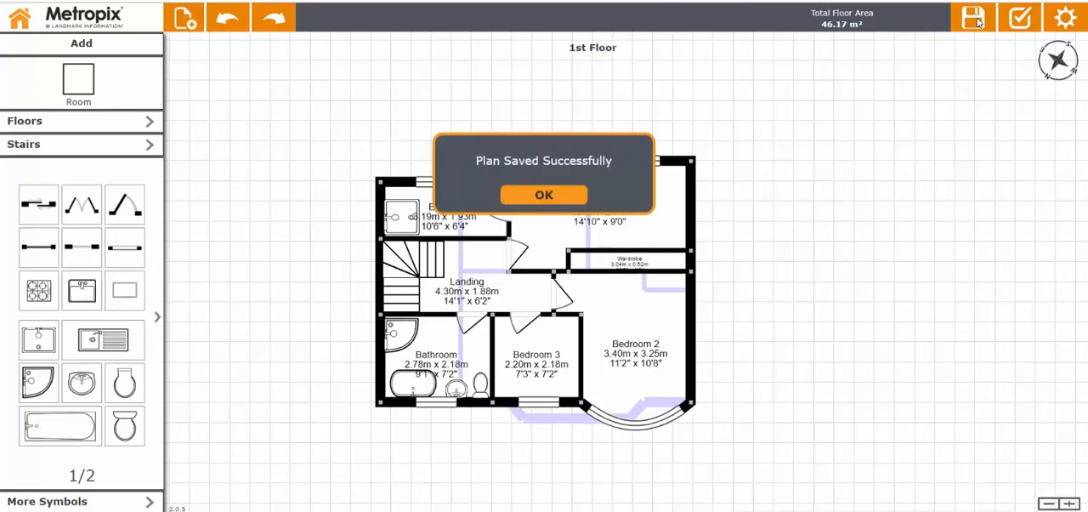
left_click(538, 193)
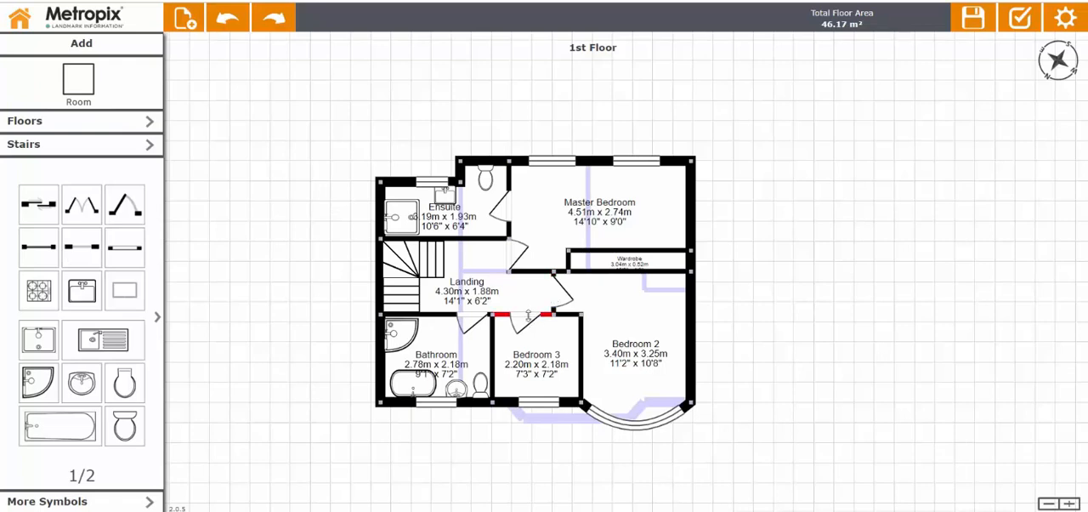
Go to the plan's completion page and replace the property address with the test address.
left_click(1017, 19)
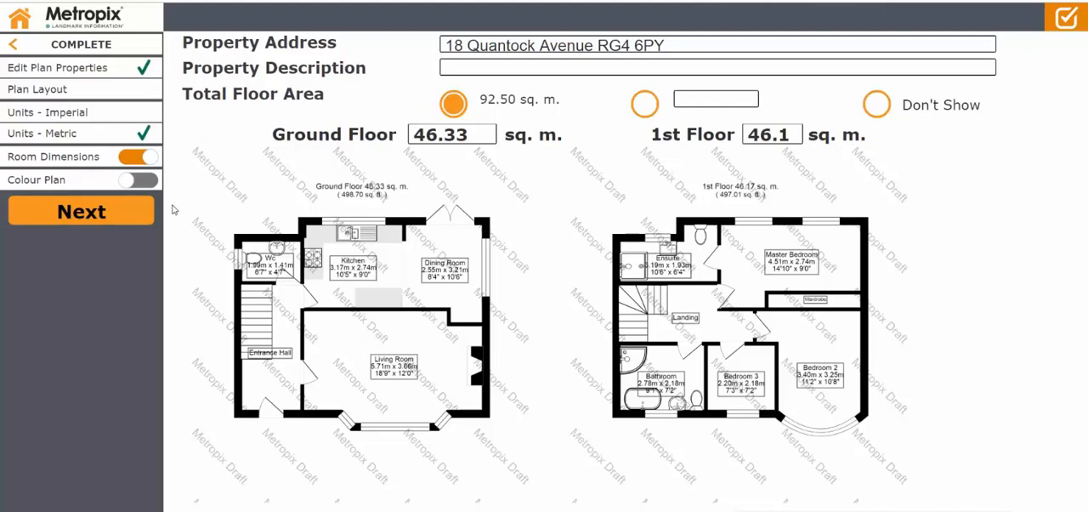
left_click(679, 53)
key("BackSpace")
key("BackSpace")
key("BackSpace")
key("BackSpace")
key("BackSpace")
key("BackSpace")
key("BackSpace")
key("BackSpace")
key("BackSpace")
key("BackSpace")
key("BackSpace")
key("BackSpace")
key("BackSpace")
key("BackSpace")
key("BackSpace")
key("BackSpace")
key("BackSpace")
key("BackSpace")
key("BackSpace")
key("BackSpace")
key("BackSpace")
key("BackSpace")
key("BackSpace")
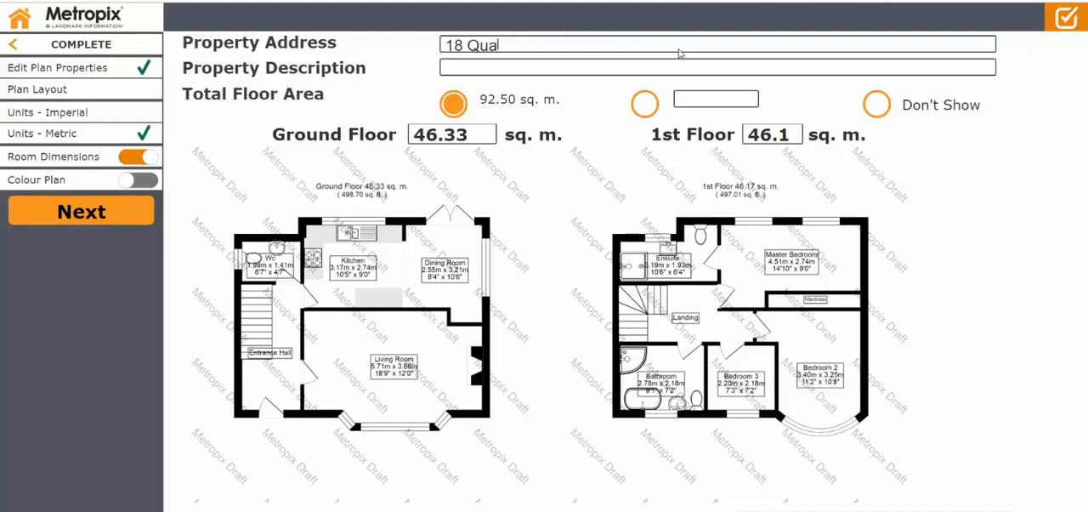
type("123 TEST ROAD")
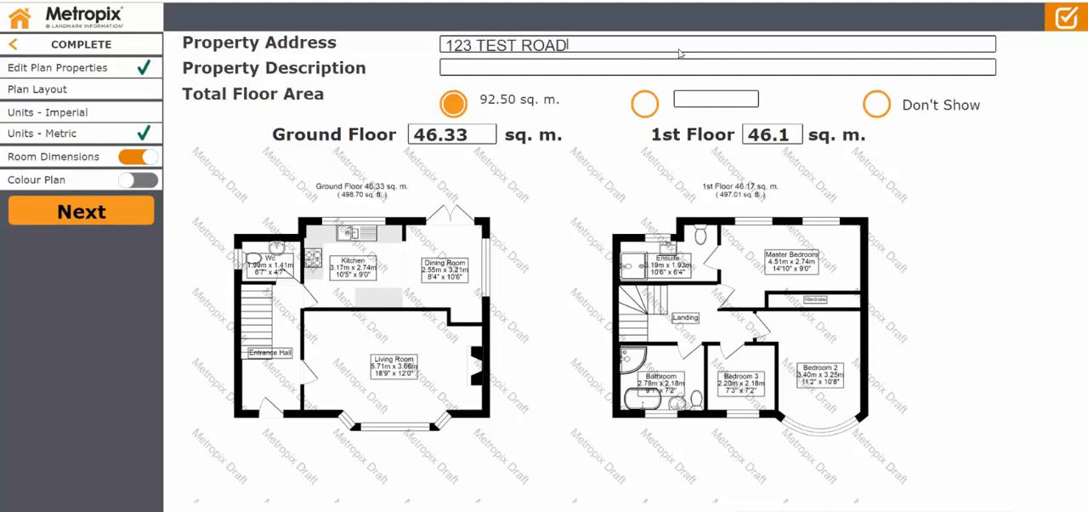
Enter "Marketed by Metropix" as the property description.
left_click(512, 73)
type("Markete")
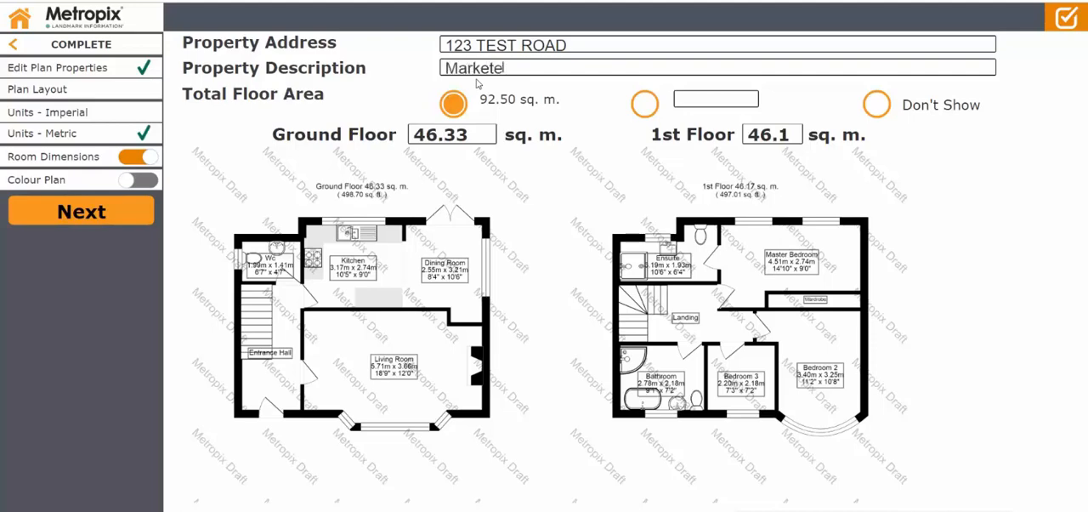
type("d by Metropix")
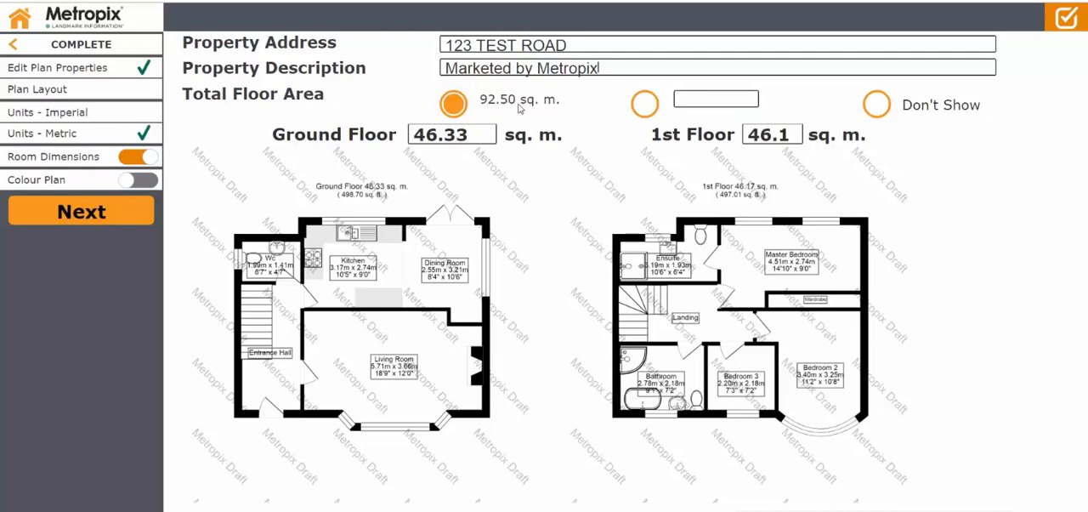
Try a custom total floor area and the Don't Show option, and return to the calculated total.
left_click(643, 104)
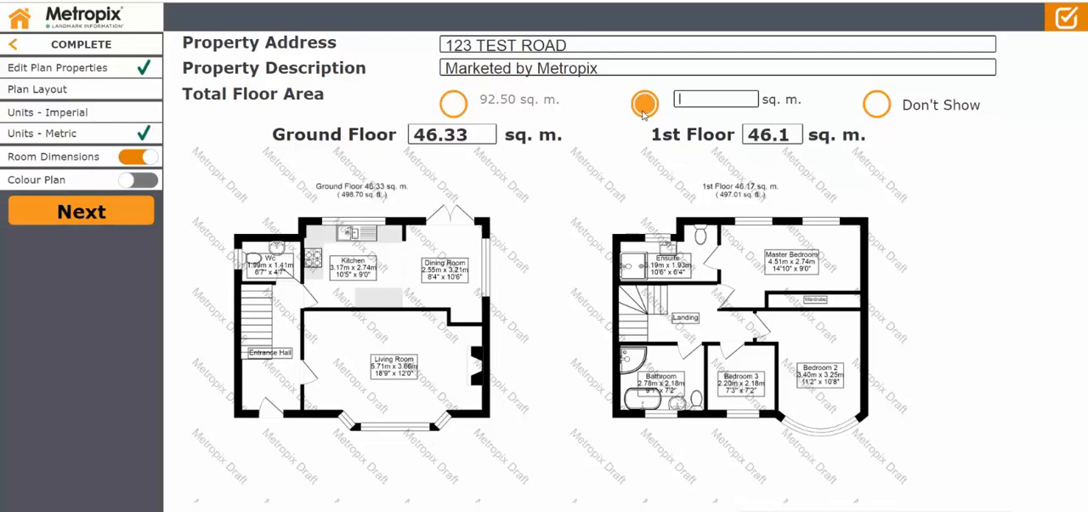
type("0")
type("1")
type("0")
left_click(889, 113)
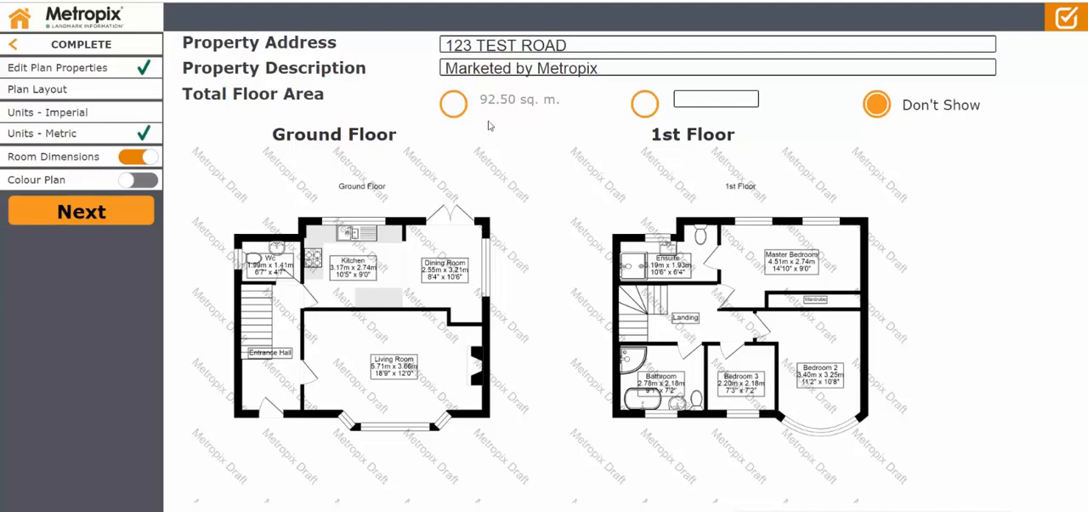
left_click(455, 112)
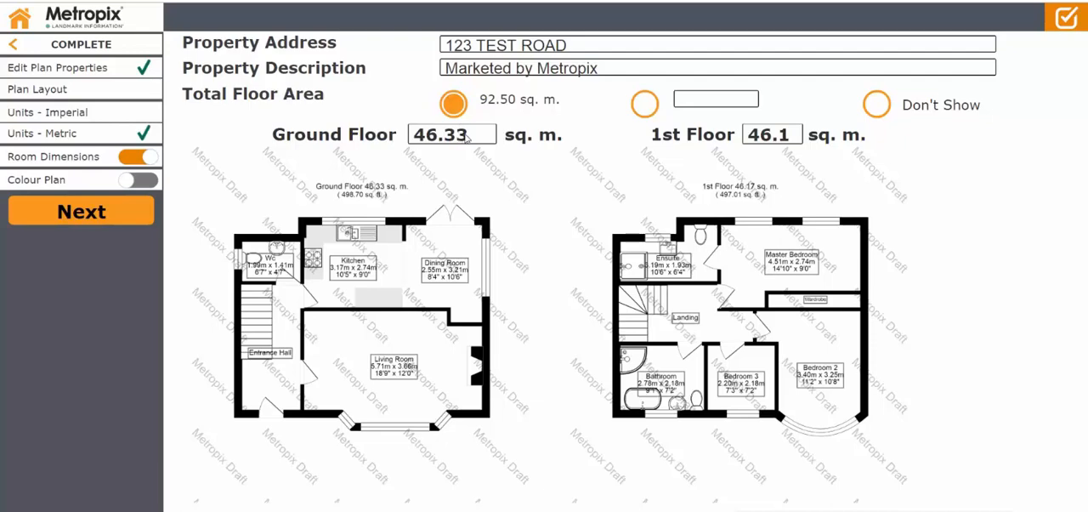
Set the Ground Floor's floor area to 46.50 sq. m.
left_click(463, 141)
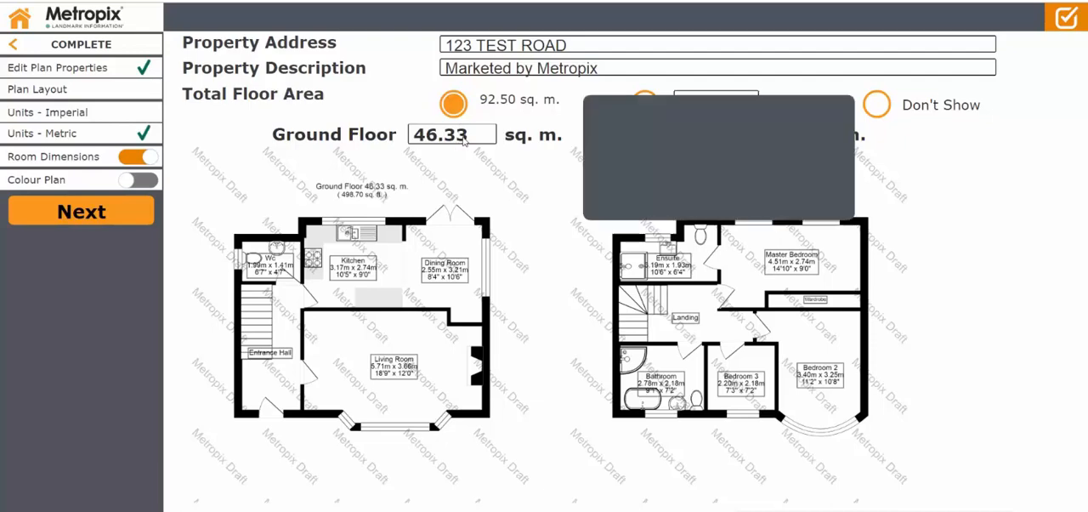
key("BackSpace")
key("BackSpace")
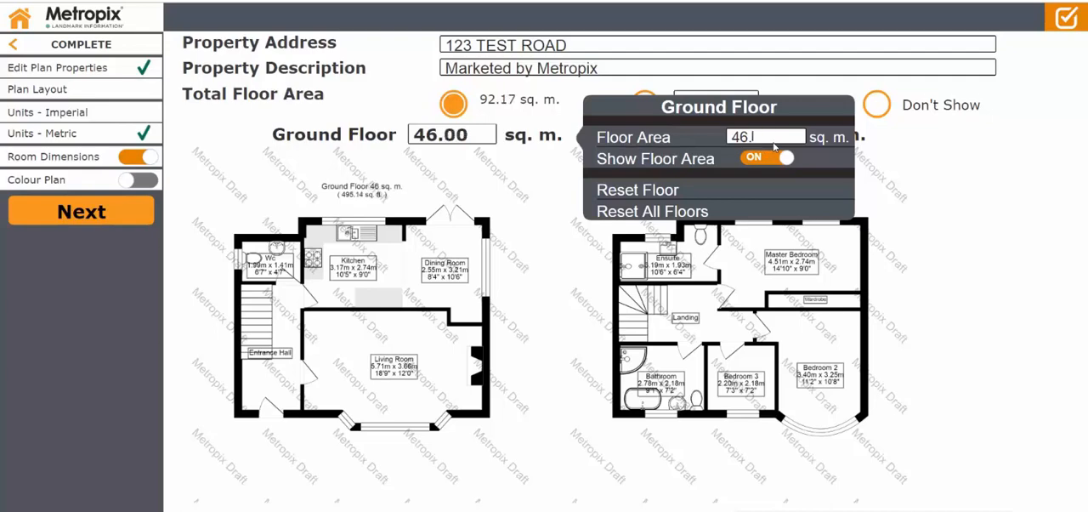
type("50")
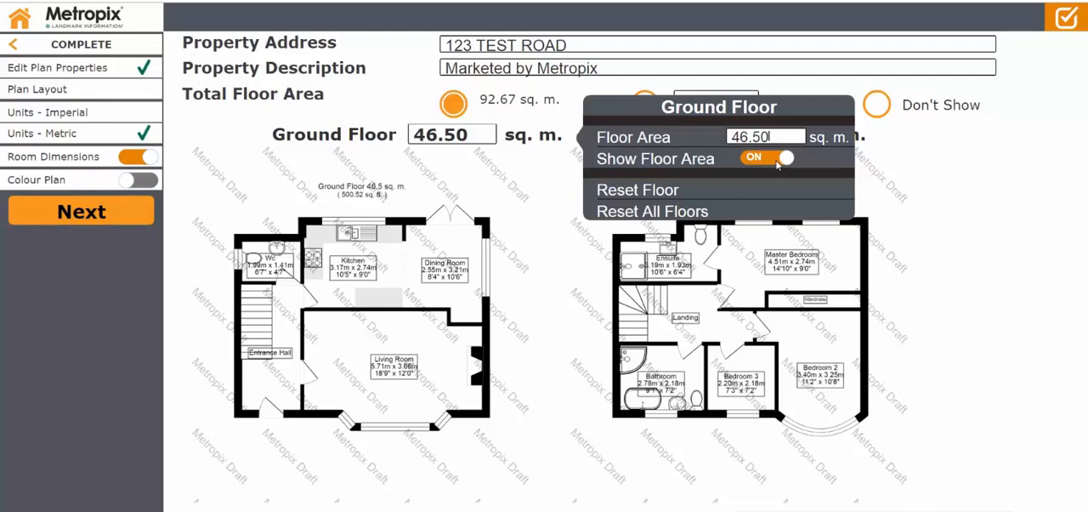
Switch the room dimensions off and back on, and turn on the colour plan.
left_click(557, 270)
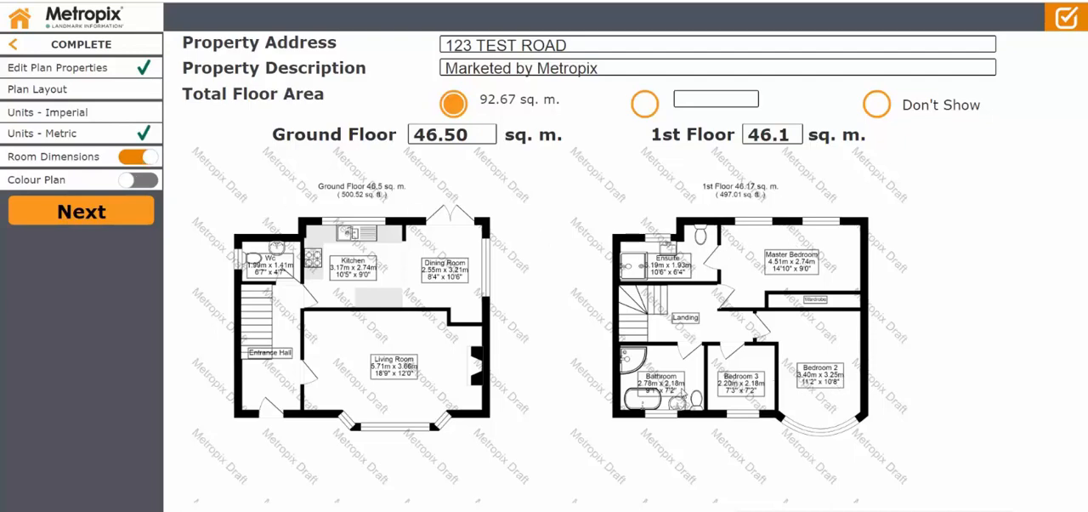
left_click(141, 157)
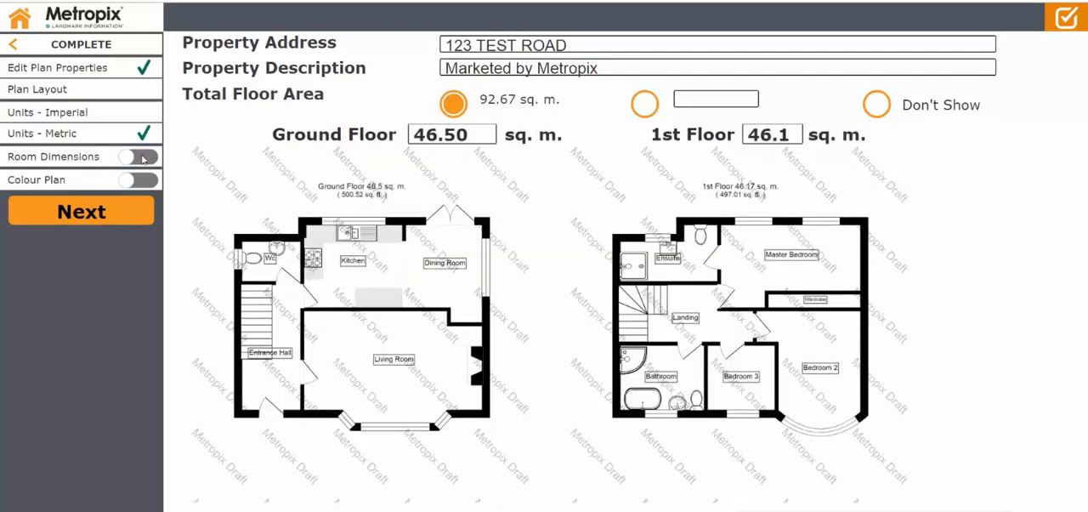
left_click(141, 157)
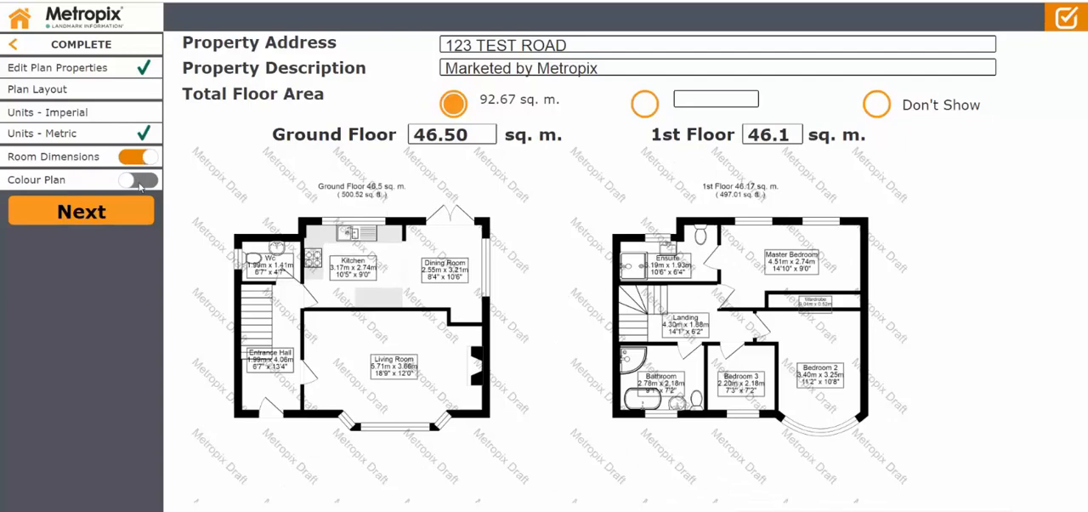
left_click(139, 180)
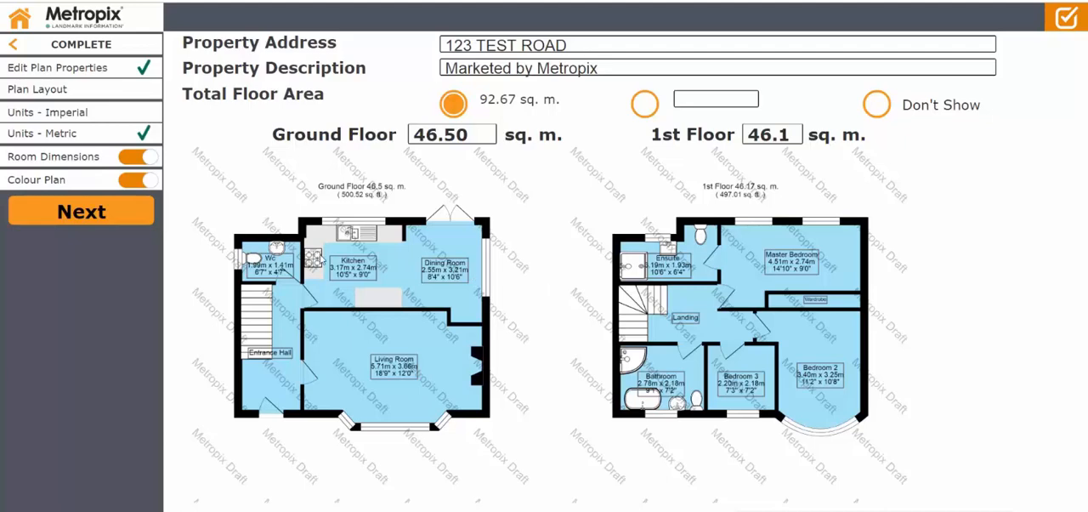
Set the Kitchen's displayed width to 3.20.
left_click(357, 269)
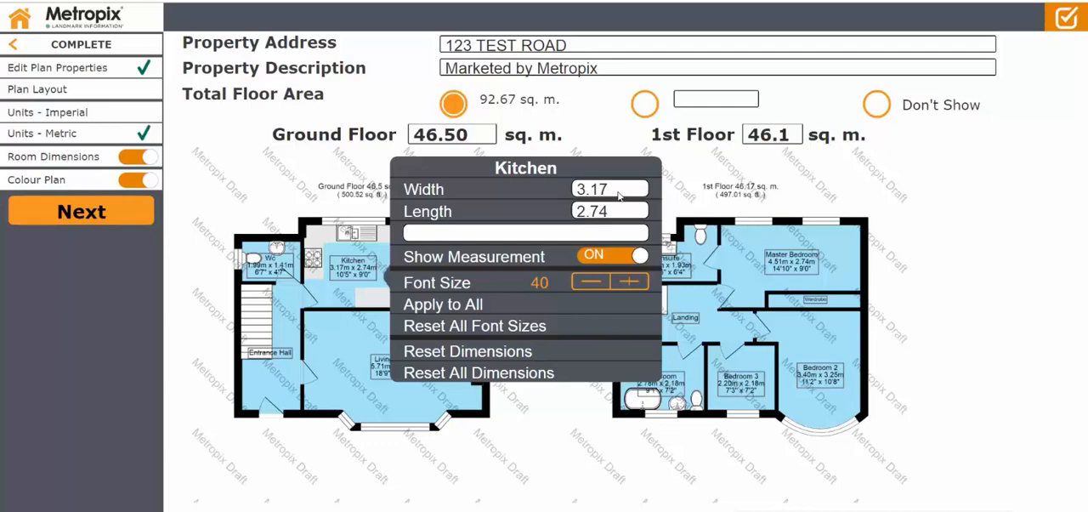
left_click(618, 195)
key("BackSpace")
type("2")
key("BackSpace")
key("BackSpace")
type("20")
left_click(526, 416)
Set the Living Room's displayed width to 5.72.
left_click(396, 367)
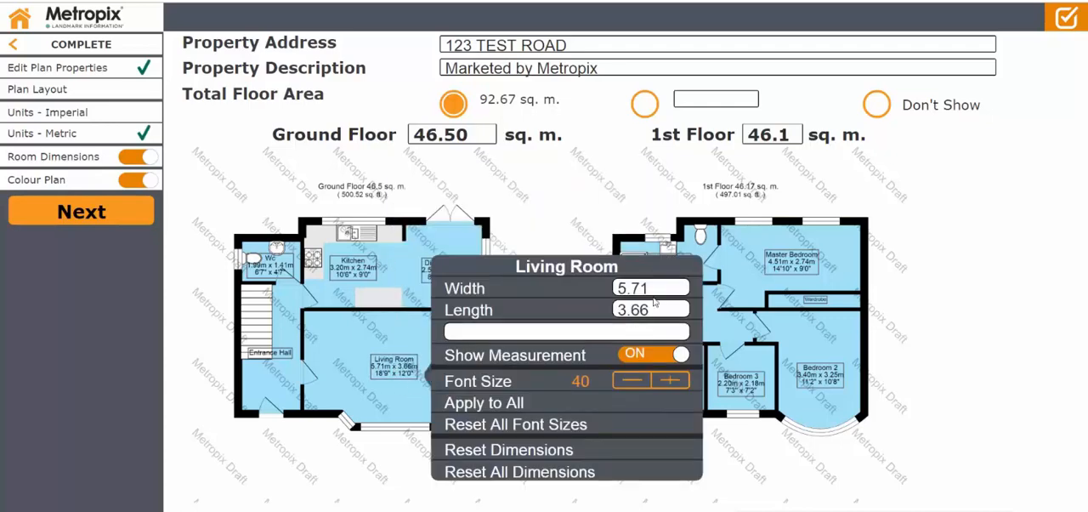
left_click(658, 291)
key("BackSpace")
type("2")
left_click(576, 235)
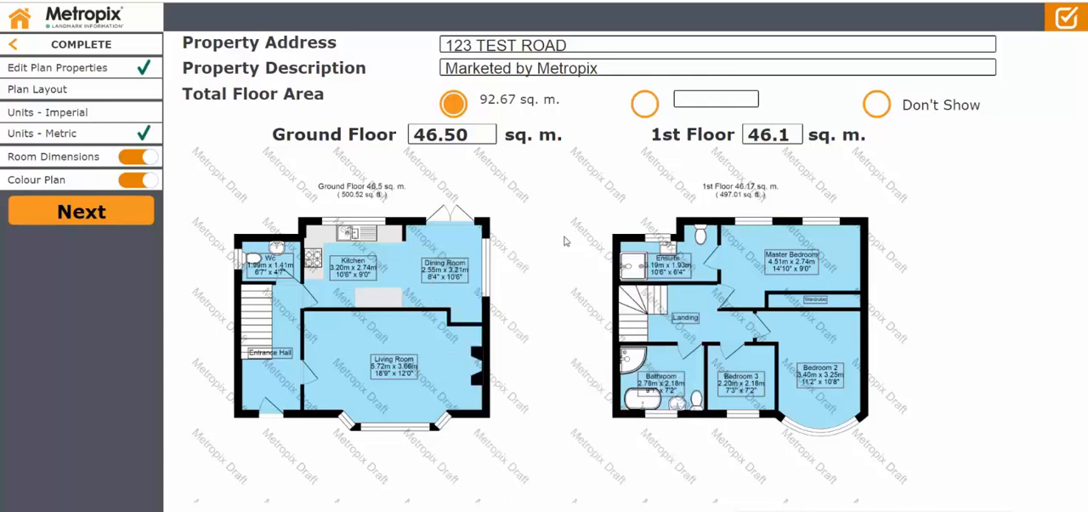
Increase the Dining Room label's font size to 50 and apply that size to all room labels.
left_click(448, 270)
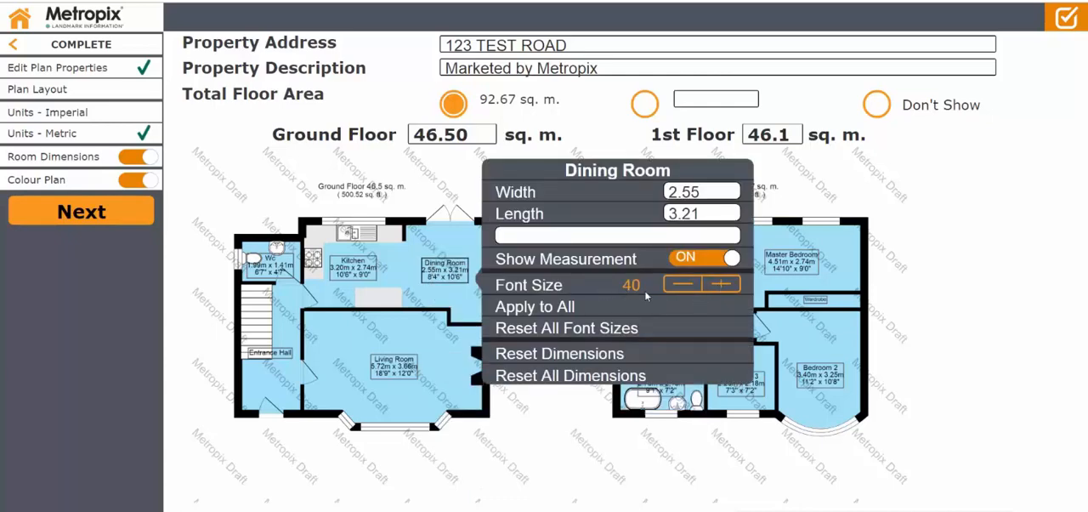
left_click(720, 284)
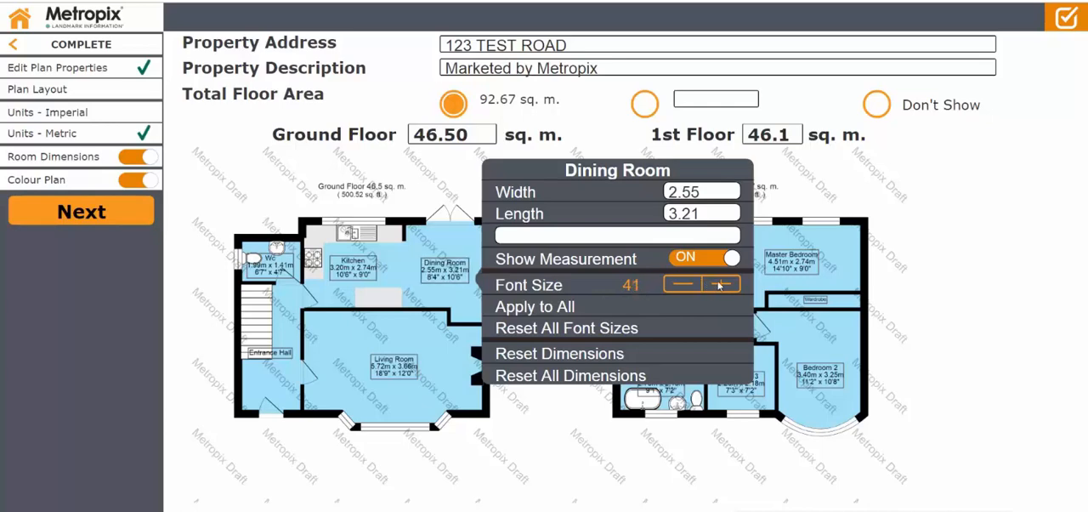
left_click(719, 285)
left_click(720, 284)
left_click(720, 284)
left_click(720, 284)
left_click(720, 285)
left_click(720, 284)
left_click(719, 284)
left_click(720, 284)
left_click(720, 285)
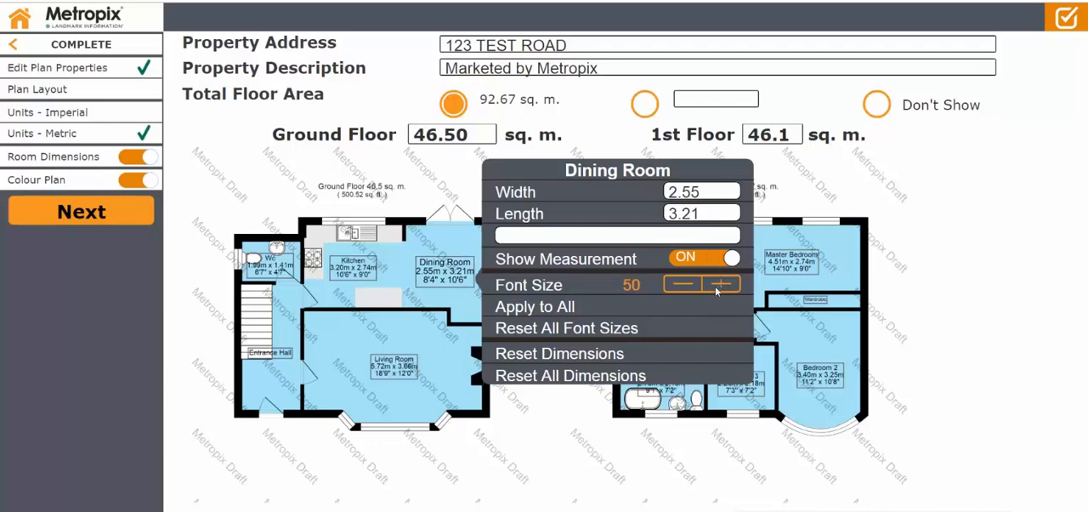
left_click(591, 305)
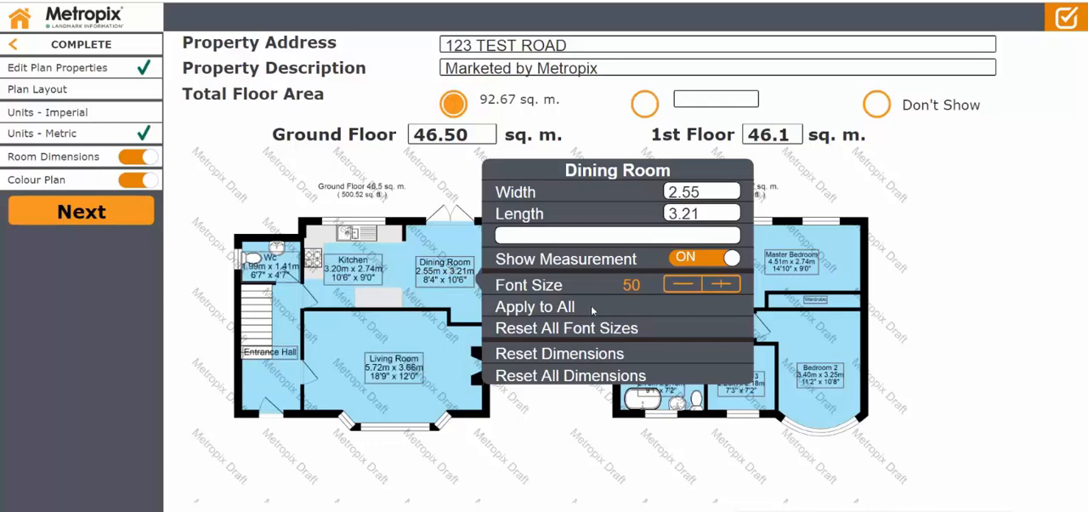
left_click(563, 439)
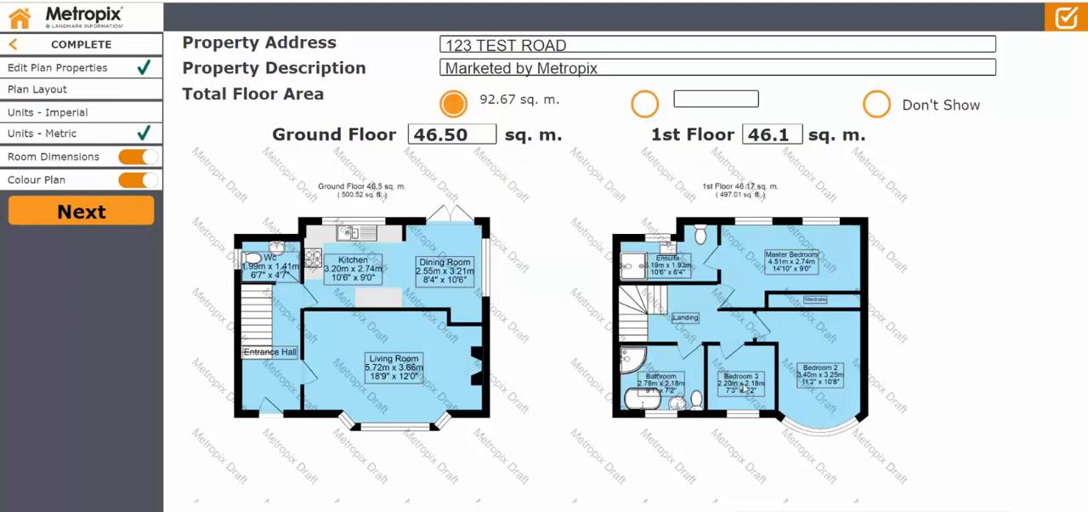
Increase the Bedroom 3 label's font size to 50, and switch its measurement off and back on.
left_click(746, 388)
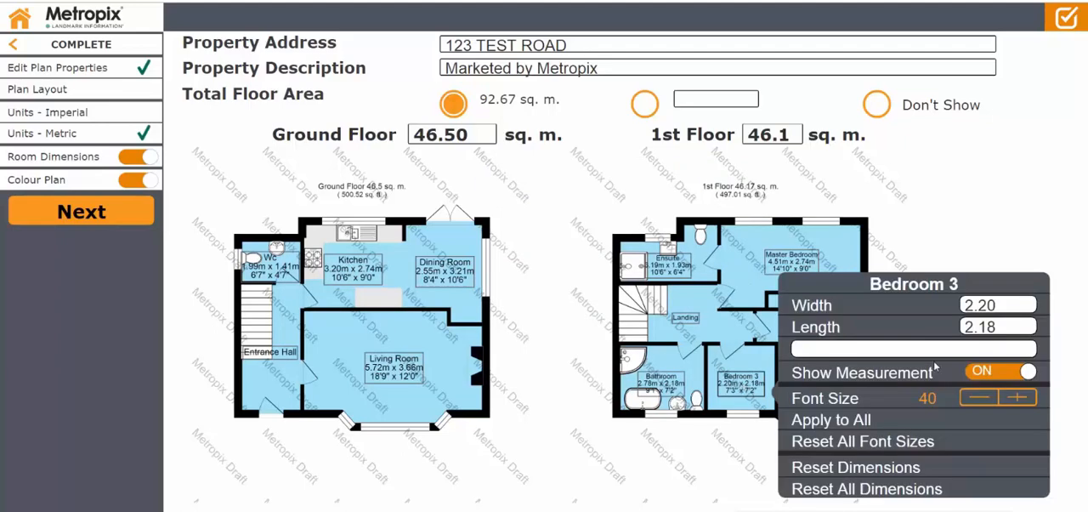
left_click(1022, 399)
left_click(1021, 398)
left_click(1022, 399)
left_click(1021, 398)
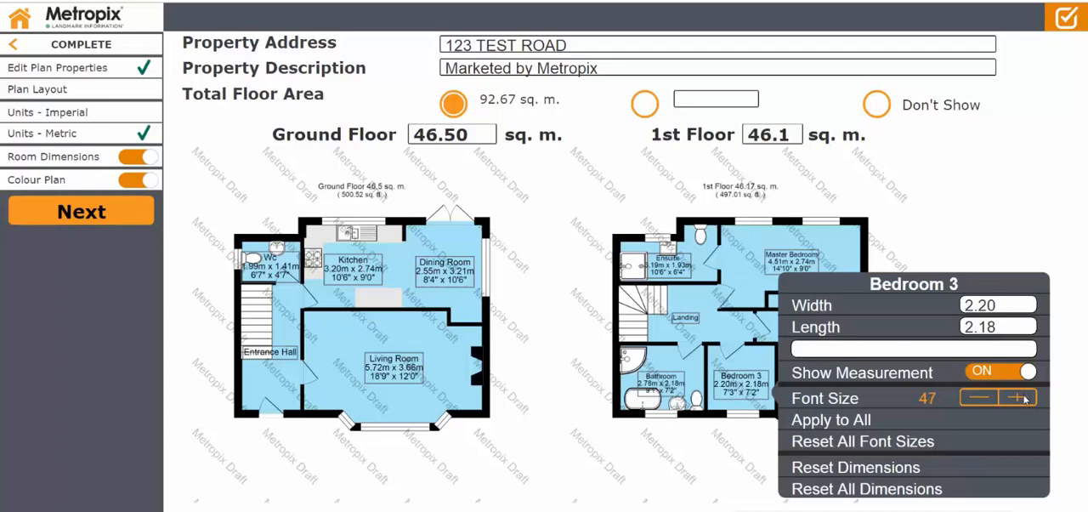
left_click(1021, 396)
left_click(1008, 372)
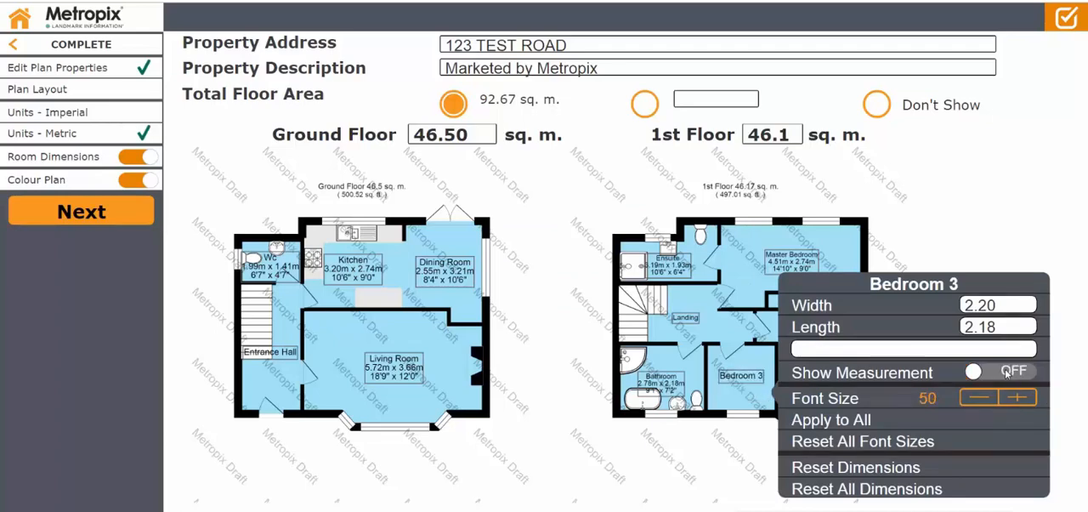
left_click(1008, 372)
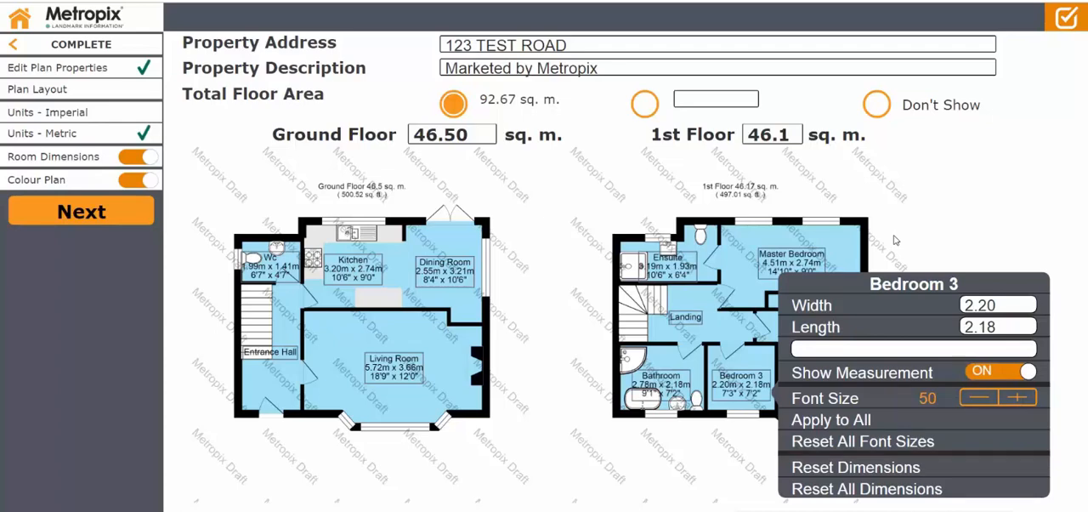
Increase only the Dining Room label's font size to 60.
left_click(449, 269)
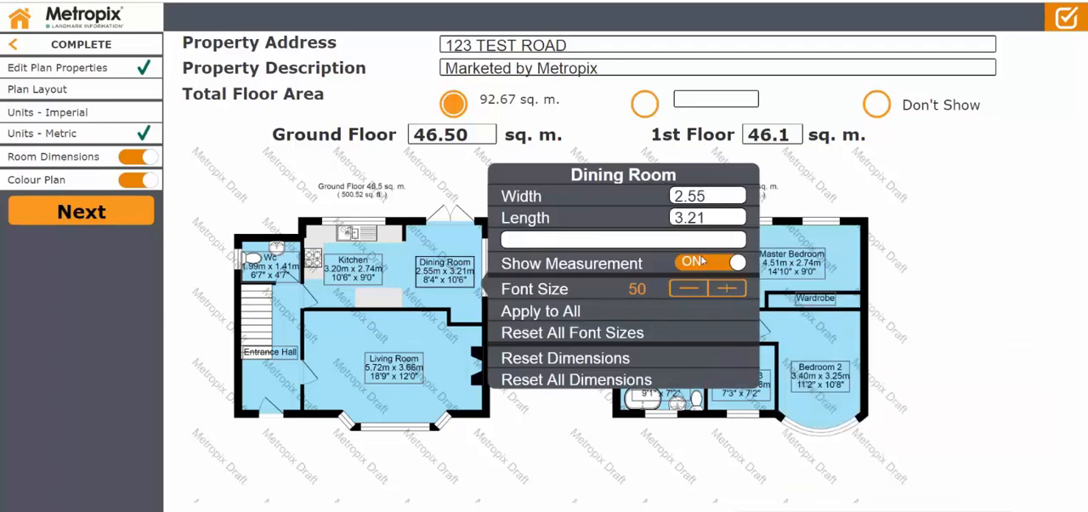
left_click(726, 288)
left_click(727, 287)
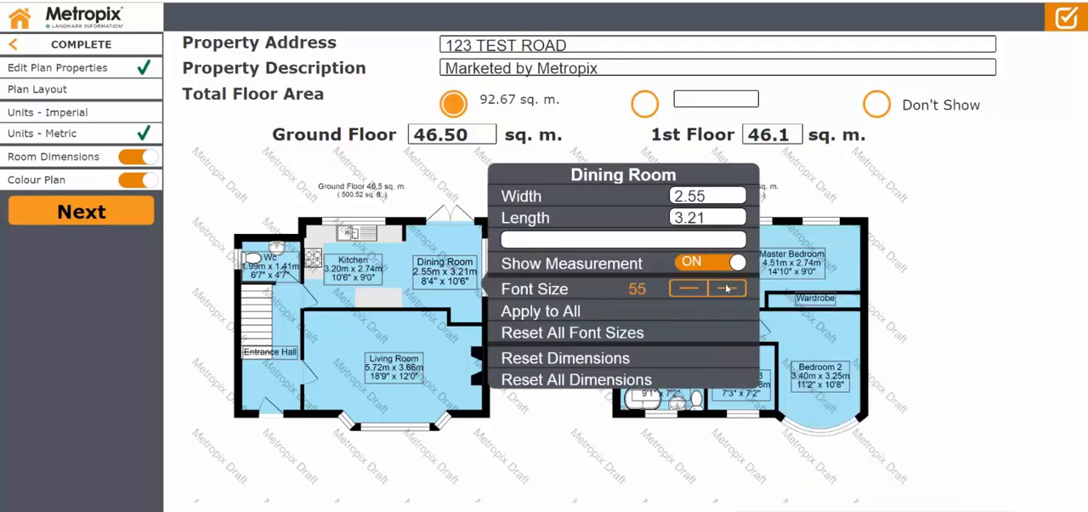
left_click(727, 287)
left_click(727, 287)
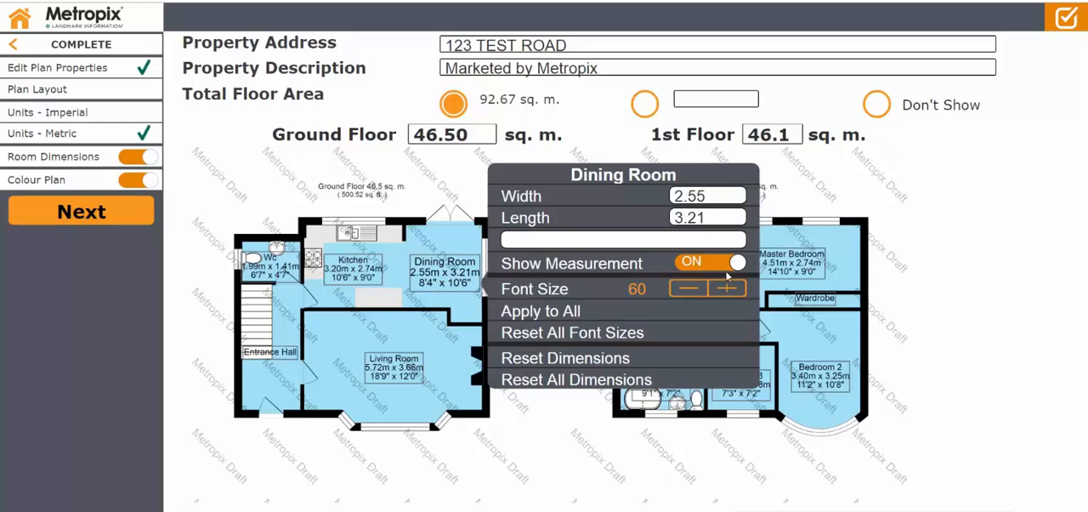
left_click(940, 241)
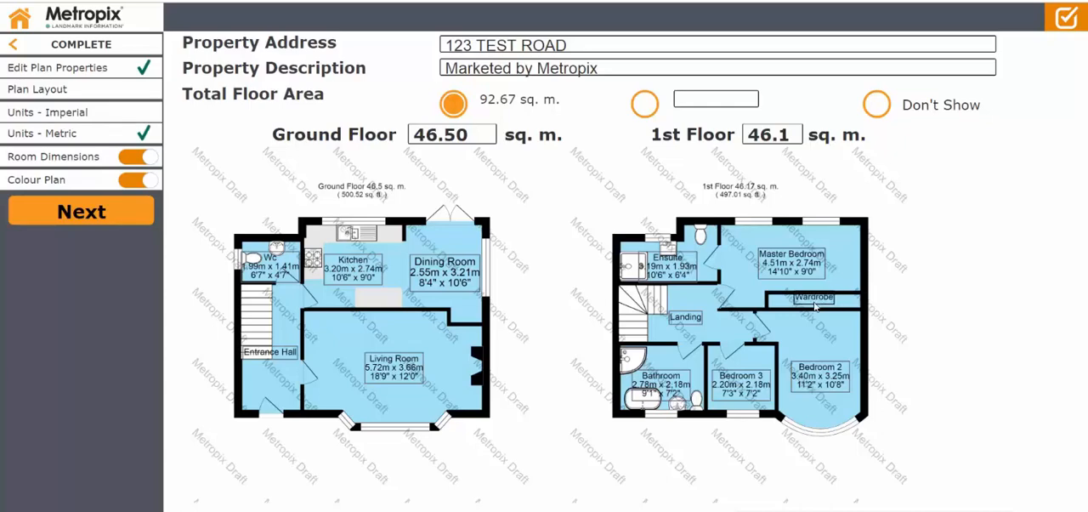
Reposition the Wardrobe, Master Bedroom, Bedroom 3 and Bathroom labels so they sit clear of the walls and fixtures.
mouse_move(814, 305)
left_mouse_down()
mouse_move(802, 309)
mouse_move(829, 311)
mouse_move(816, 311)
left_mouse_up()
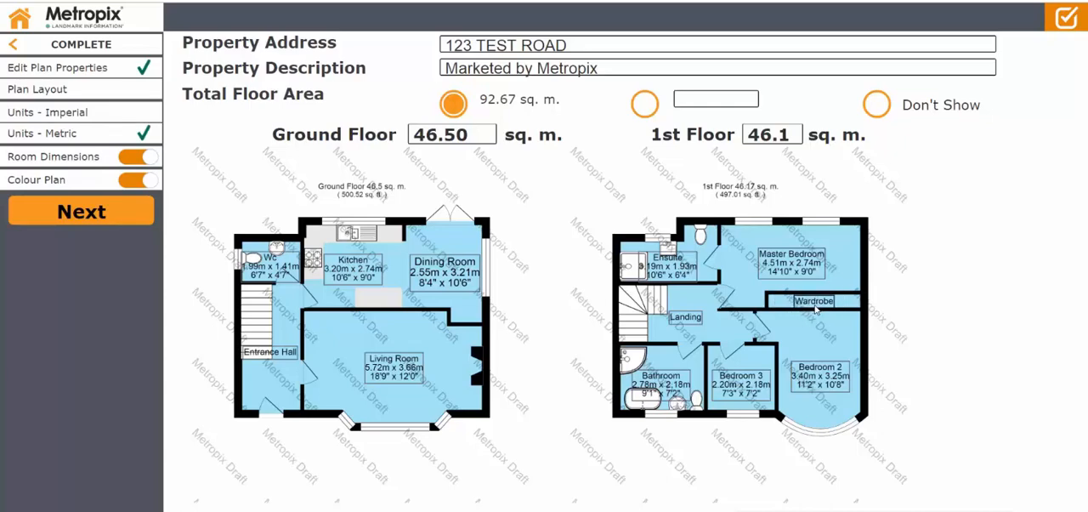
mouse_move(779, 254)
left_mouse_down()
mouse_move(770, 244)
mouse_move(783, 252)
left_mouse_up()
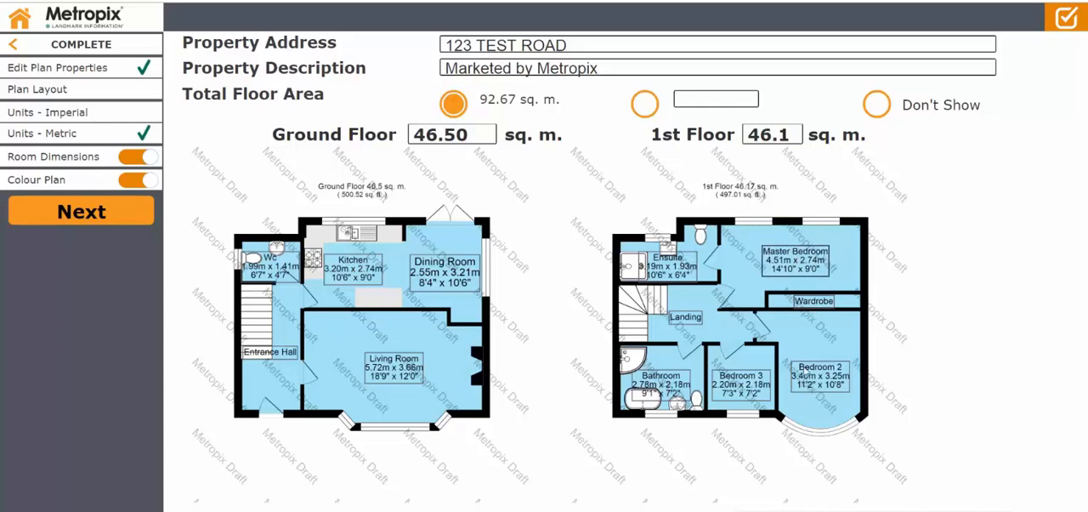
left_click_drag(756, 393, 744, 378)
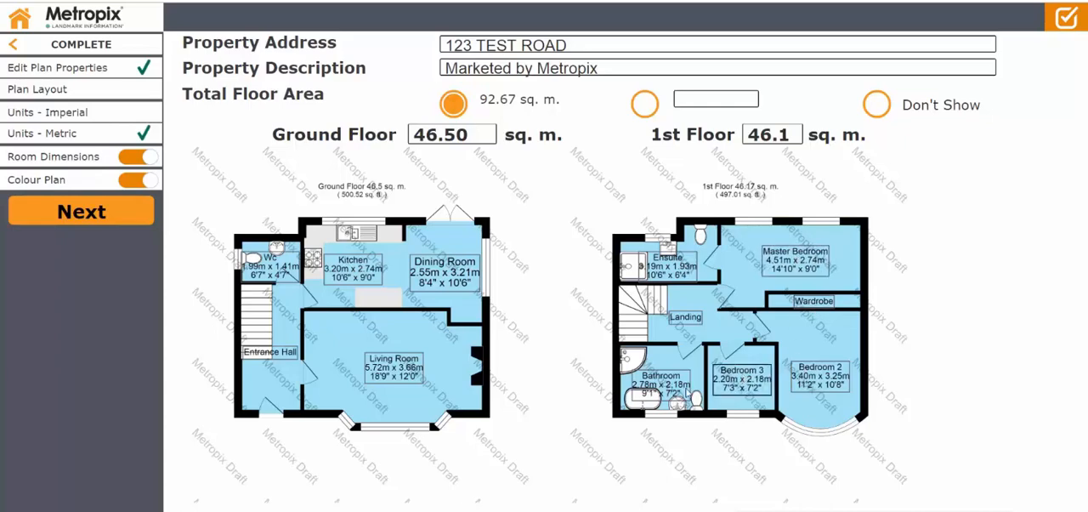
left_click_drag(663, 384, 676, 371)
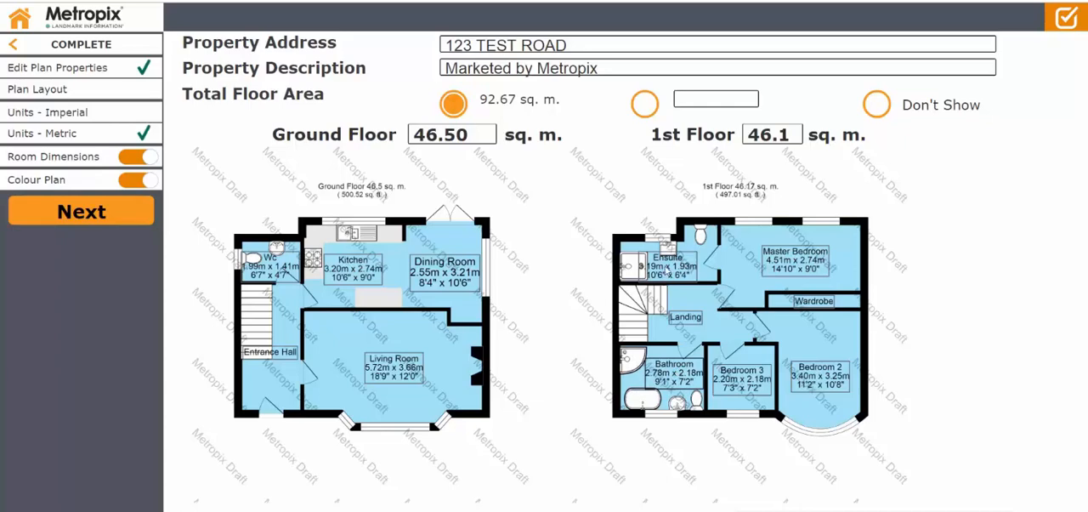
Hide the Ensuite's measurement and move its label clear of the fixtures.
left_click(668, 270)
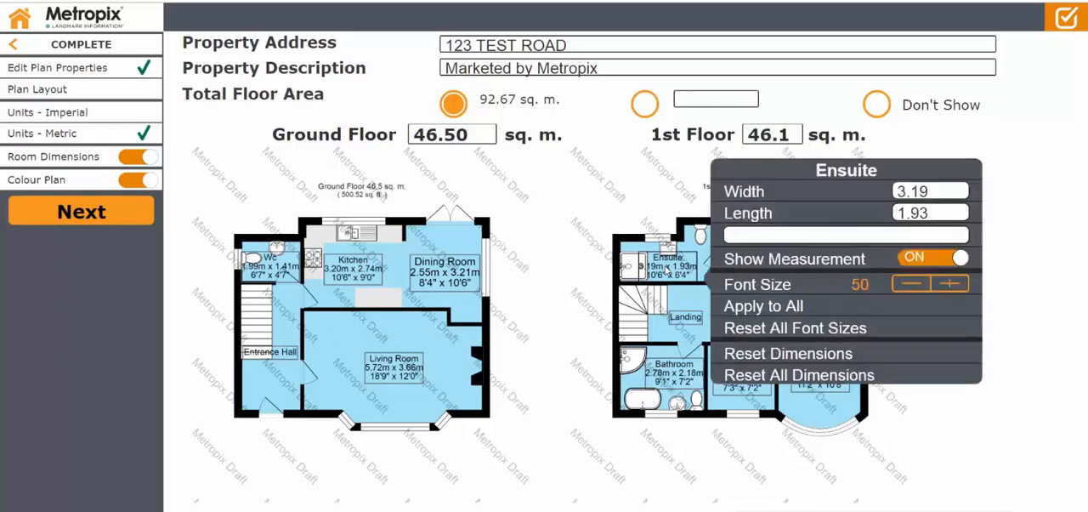
left_click(929, 261)
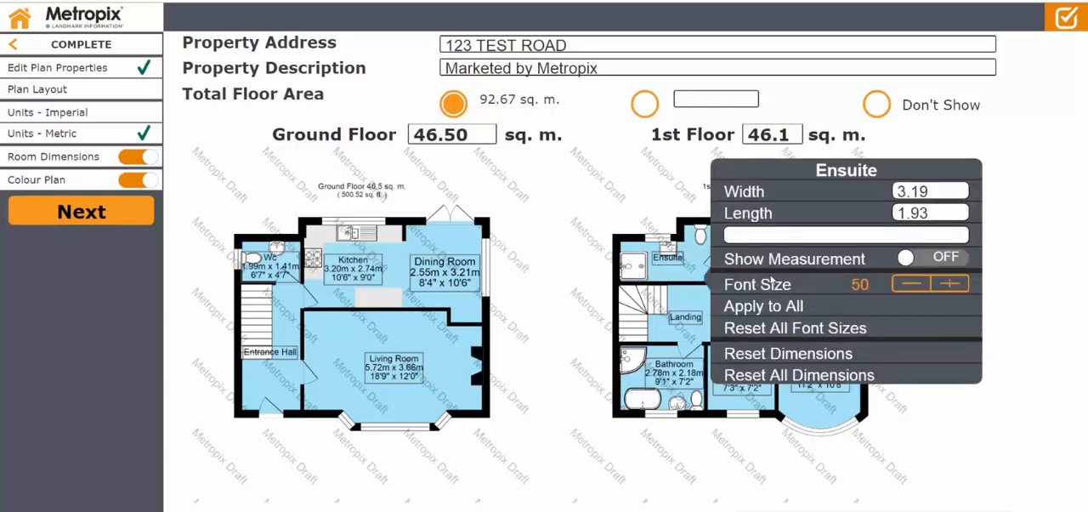
left_click(671, 263)
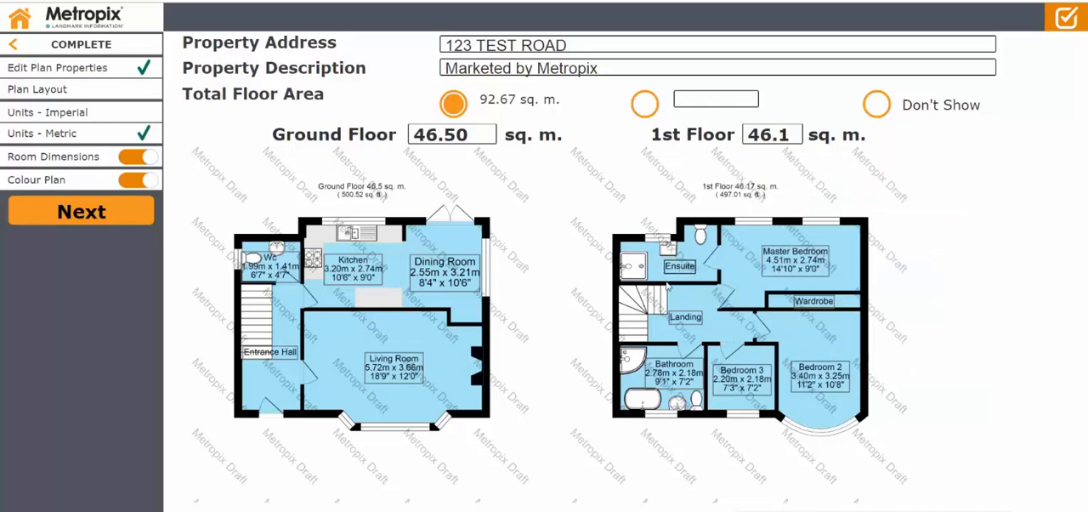
Hide the WC's measurement, and move the WC and Entrance Hall labels clear of the fixtures and stairs.
left_click(265, 262)
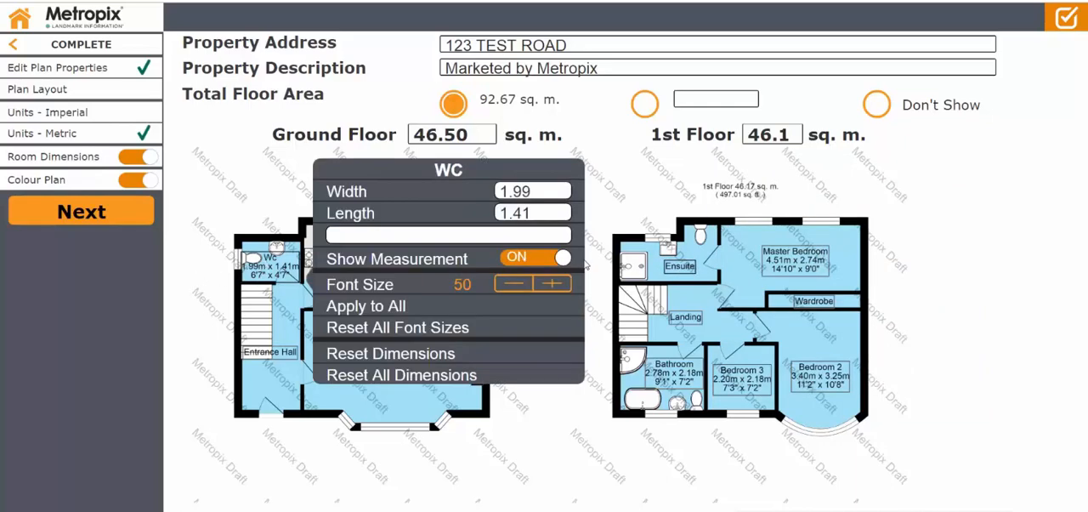
left_click(542, 263)
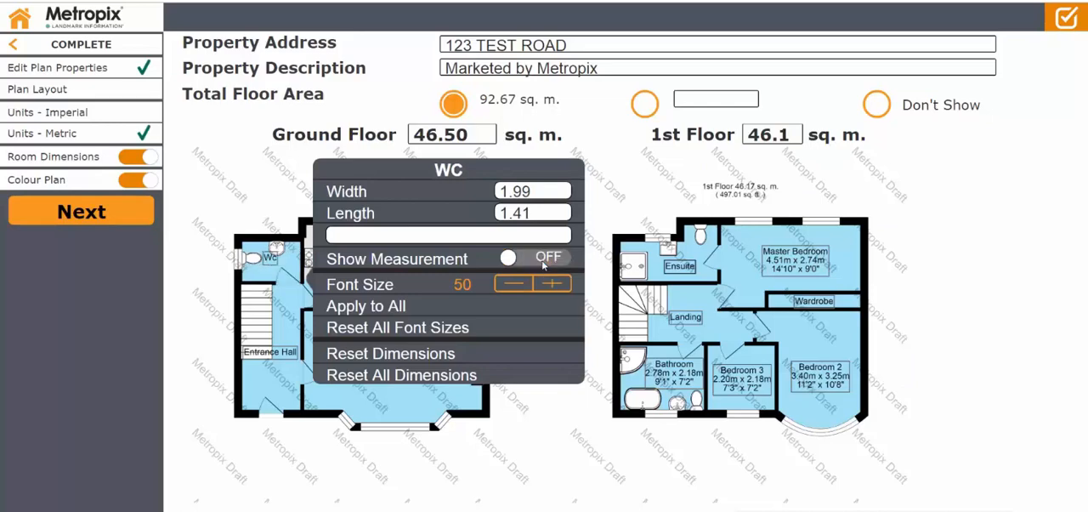
left_click(274, 267)
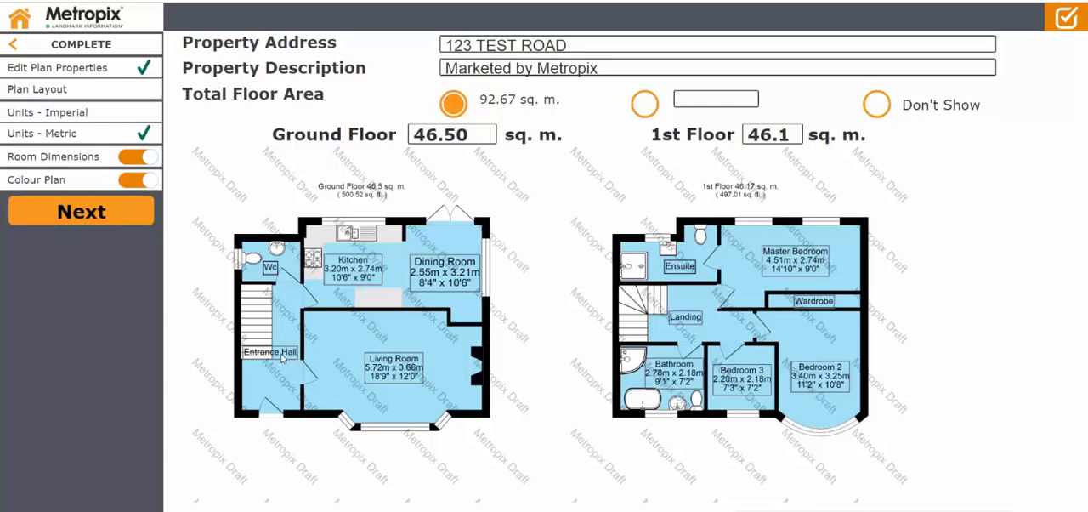
left_click_drag(283, 359, 275, 381)
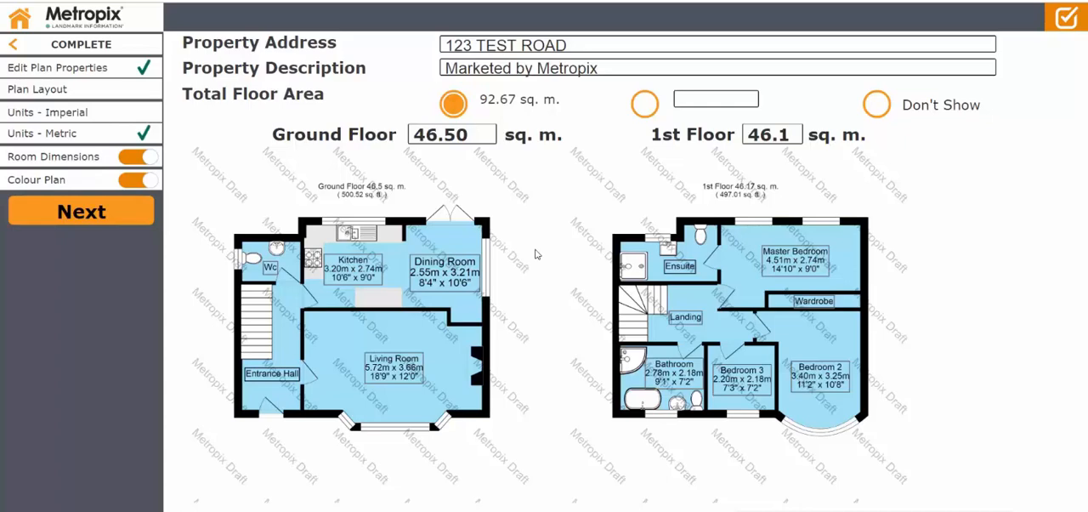
Go to the plan layout, try moving the 1st Floor closer and the portrait arrangement, and return to landscape.
left_click(71, 216)
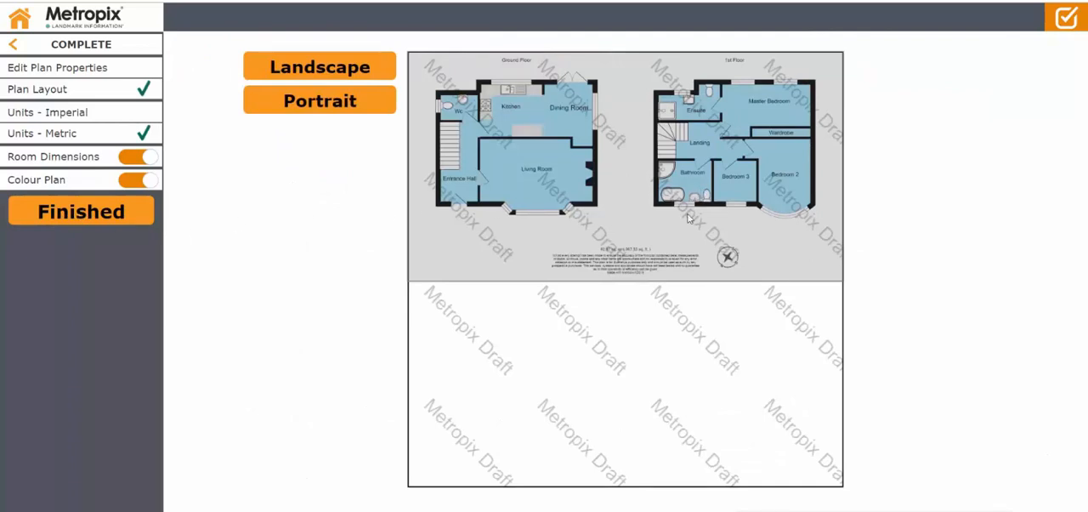
mouse_move(691, 164)
left_mouse_down()
mouse_move(654, 170)
mouse_move(554, 306)
mouse_move(662, 262)
mouse_move(693, 149)
mouse_move(522, 331)
mouse_move(690, 140)
mouse_move(700, 150)
left_mouse_up()
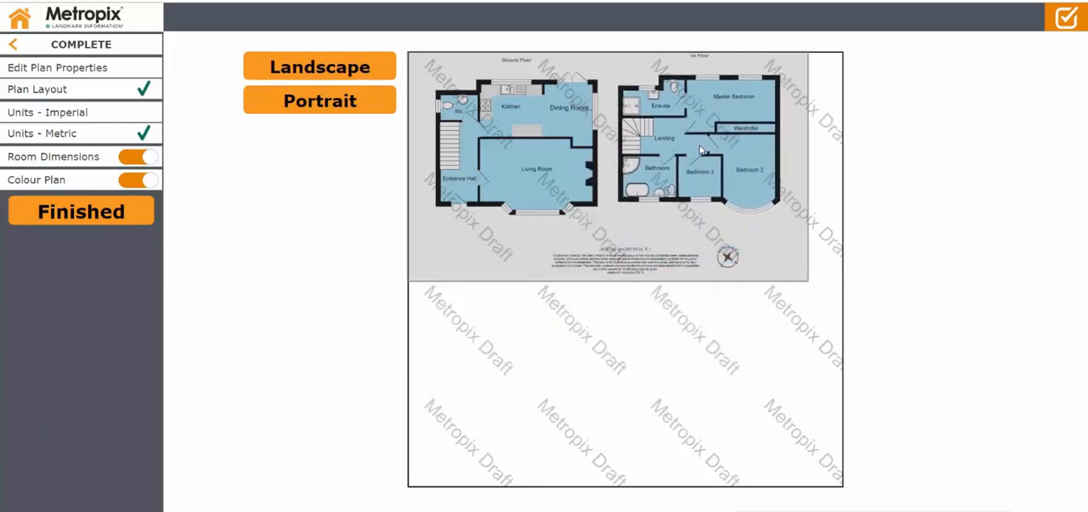
left_click(304, 111)
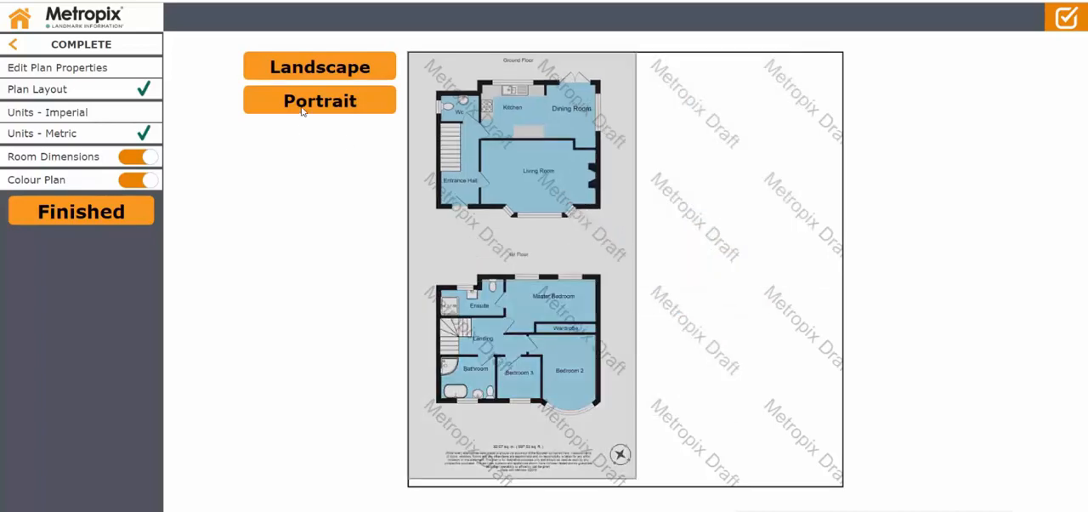
left_click(307, 74)
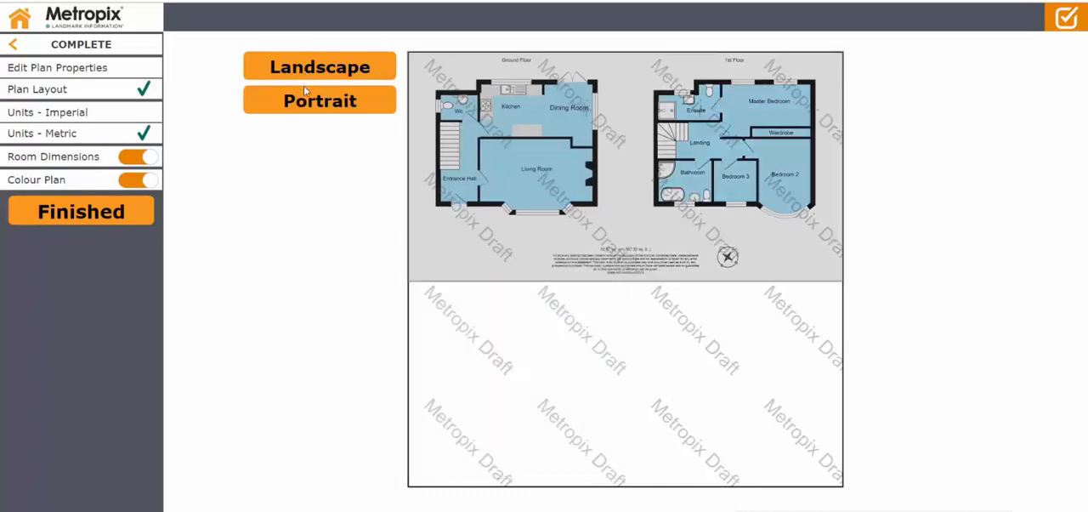
In the landscape layout, bring the 1st Floor closer to the Ground Floor and move the floor-area text and compass up beneath the plans.
left_click(306, 91)
left_click(312, 72)
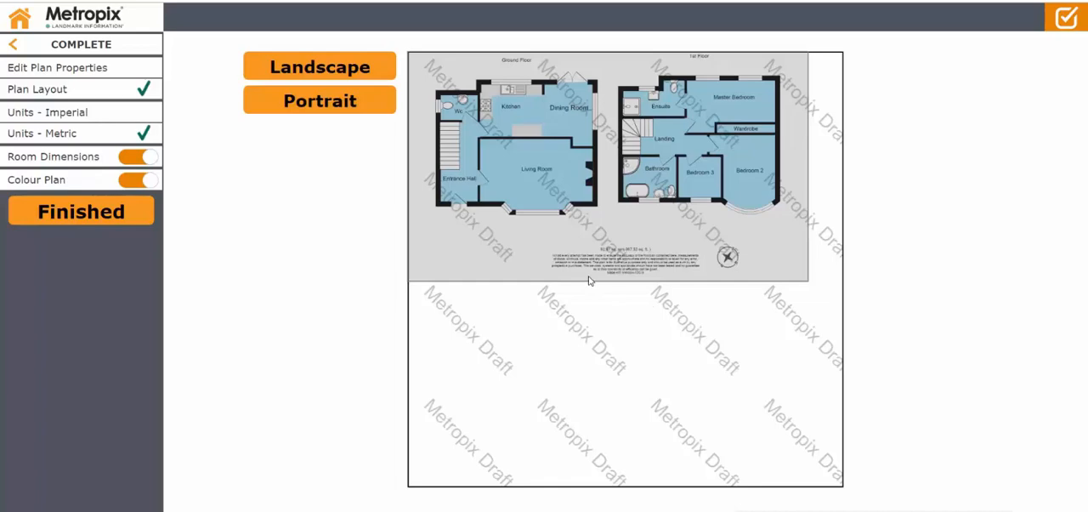
left_click_drag(615, 276, 615, 242)
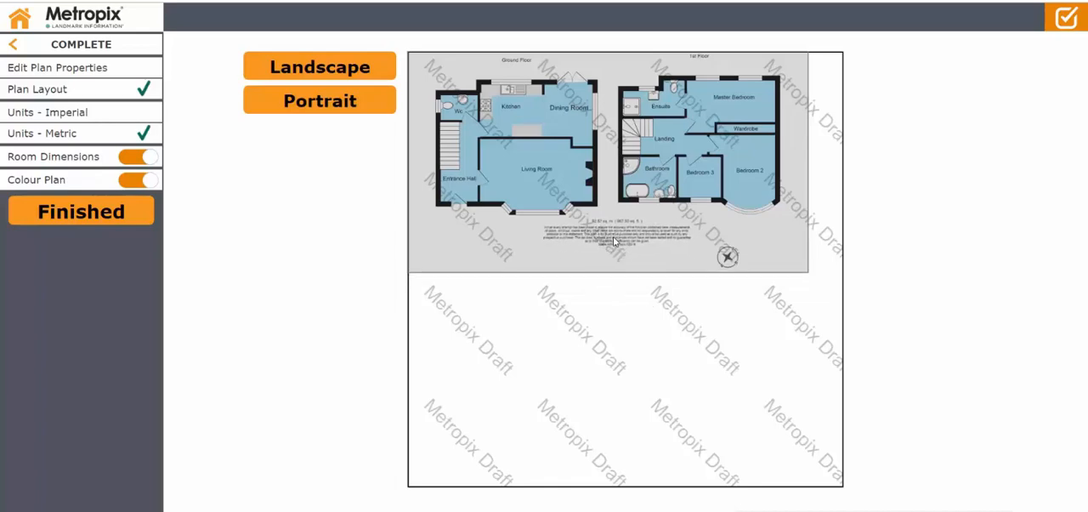
left_click_drag(728, 256, 711, 230)
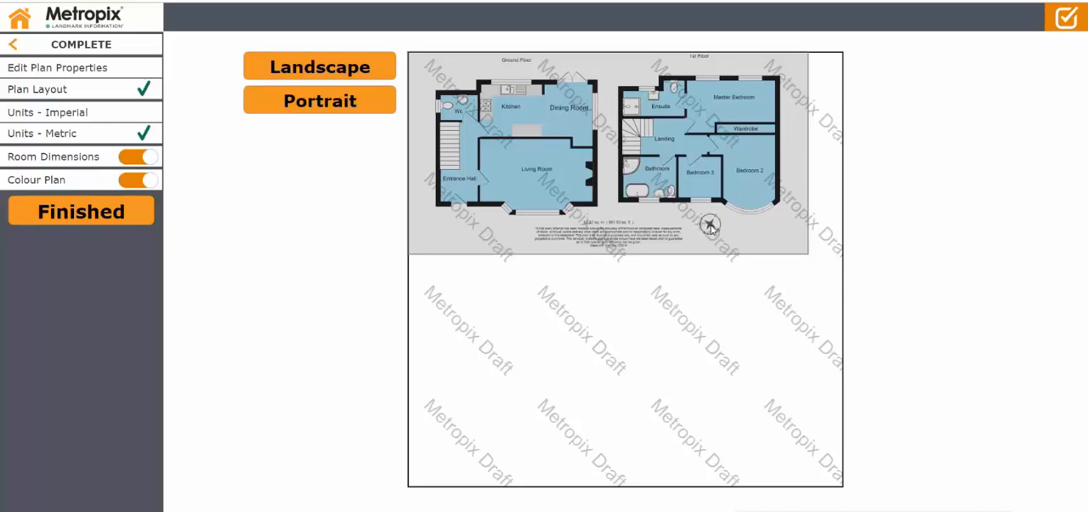
left_click(705, 194)
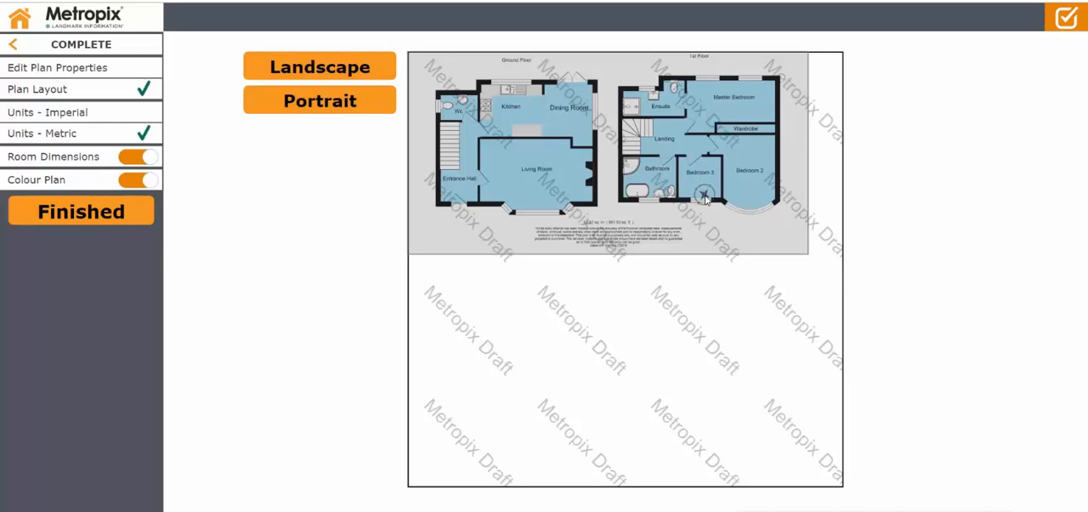
left_click_drag(705, 195, 710, 236)
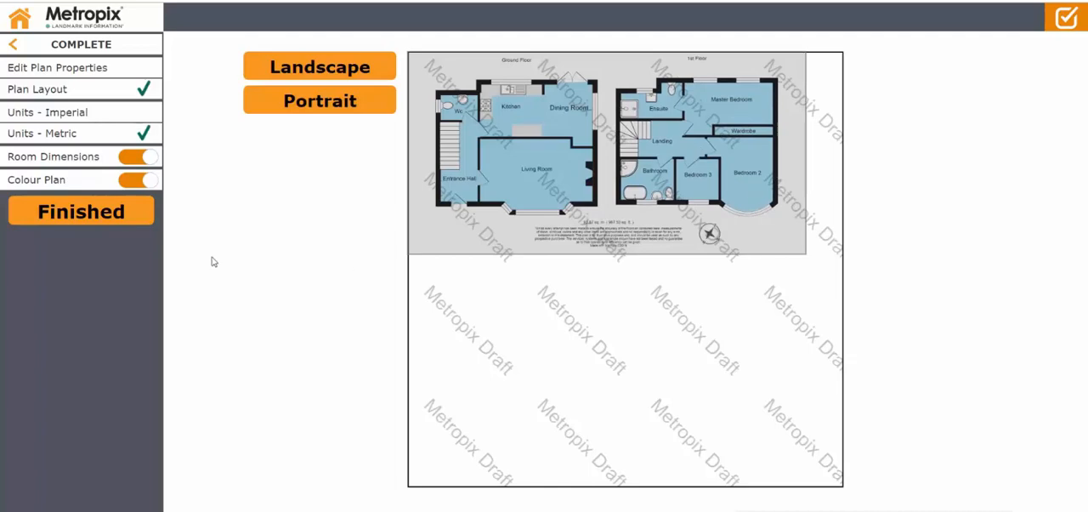
Finish the plan, download it as a High resolution JPG, and open the downloaded image in a windowed photo viewer.
left_click(97, 219)
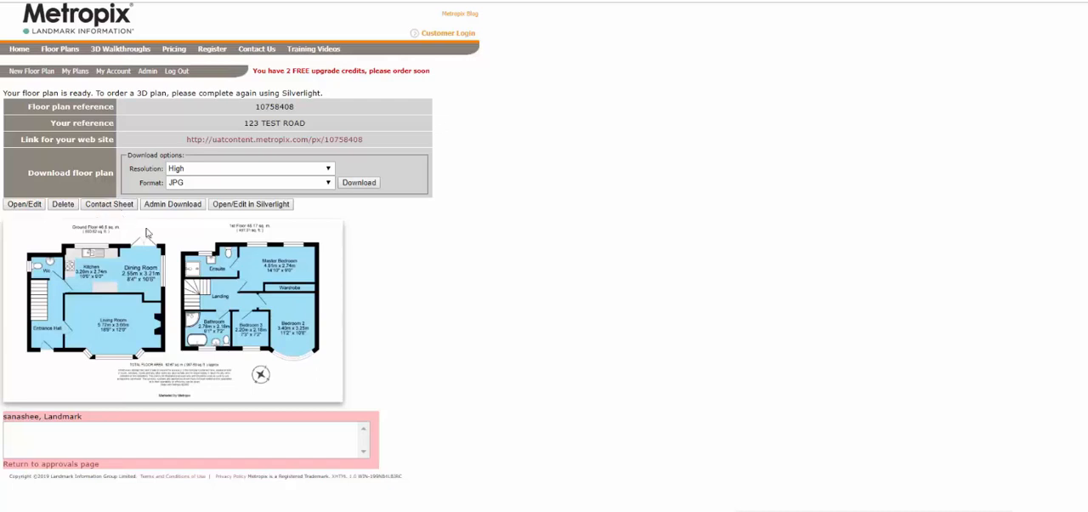
left_click(369, 187)
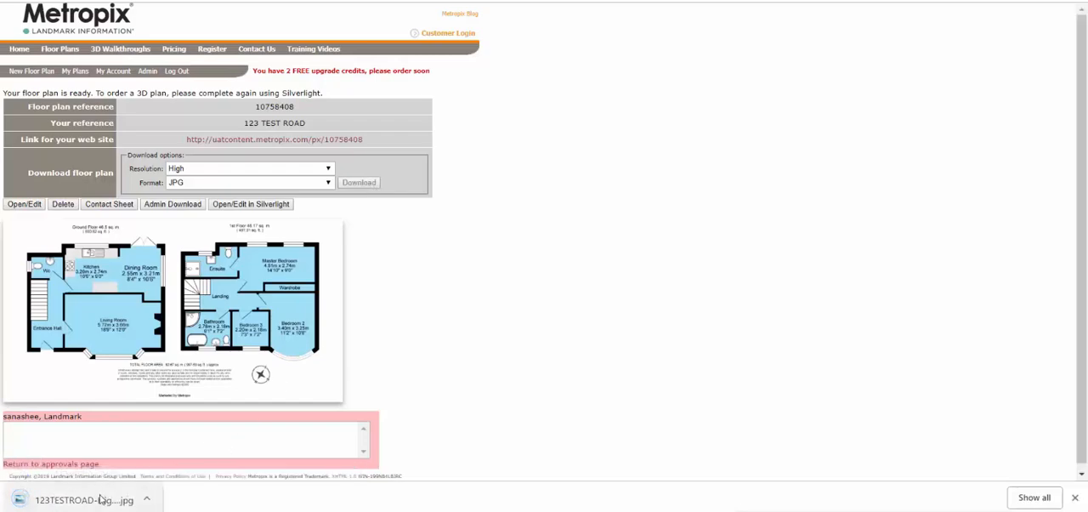
left_click(83, 499)
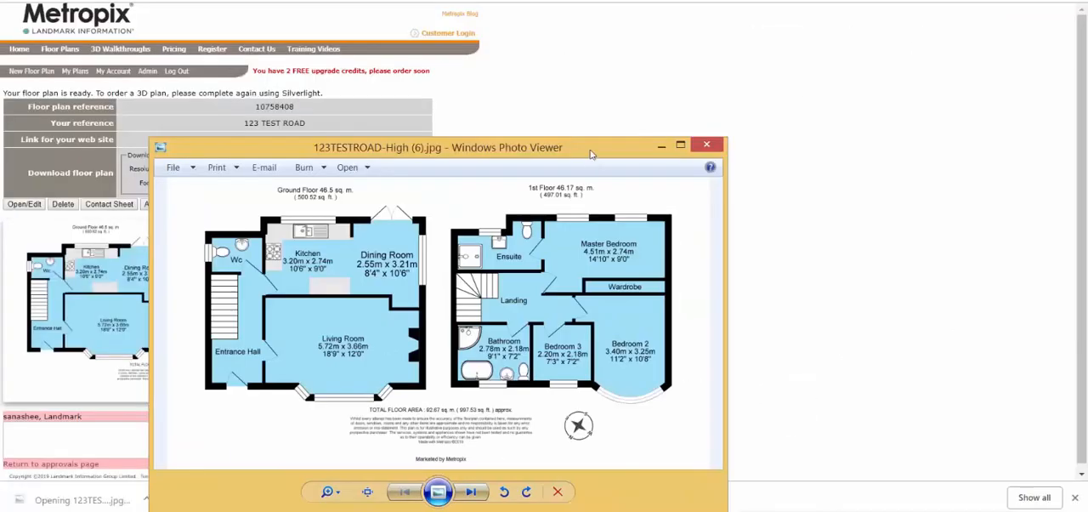
left_click_drag(589, 152, 767, 83)
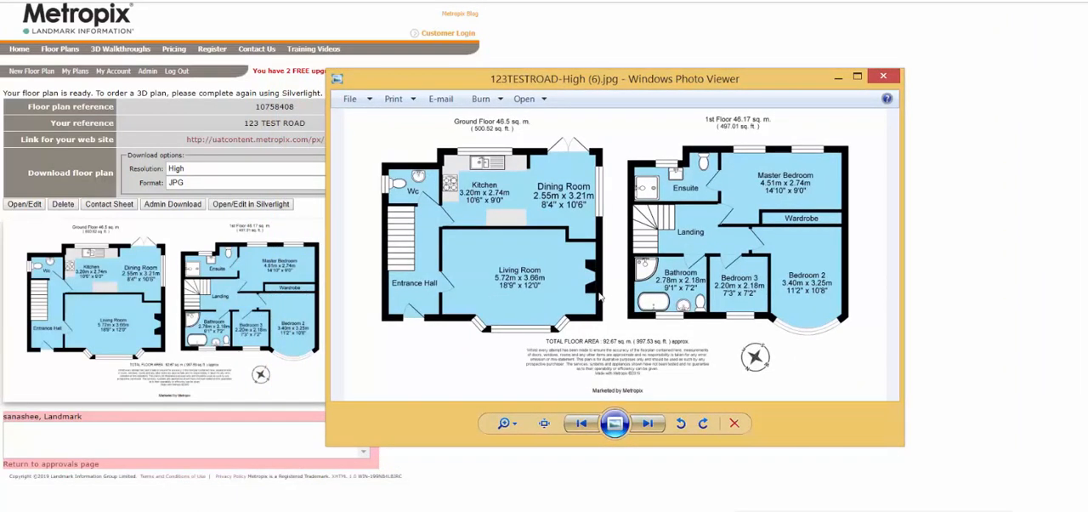
Examine the Kitchen and Dining Room labels and dimensions of the downloaded image at close range, returning to the whole plan.
scroll(600, 295, "up", 6)
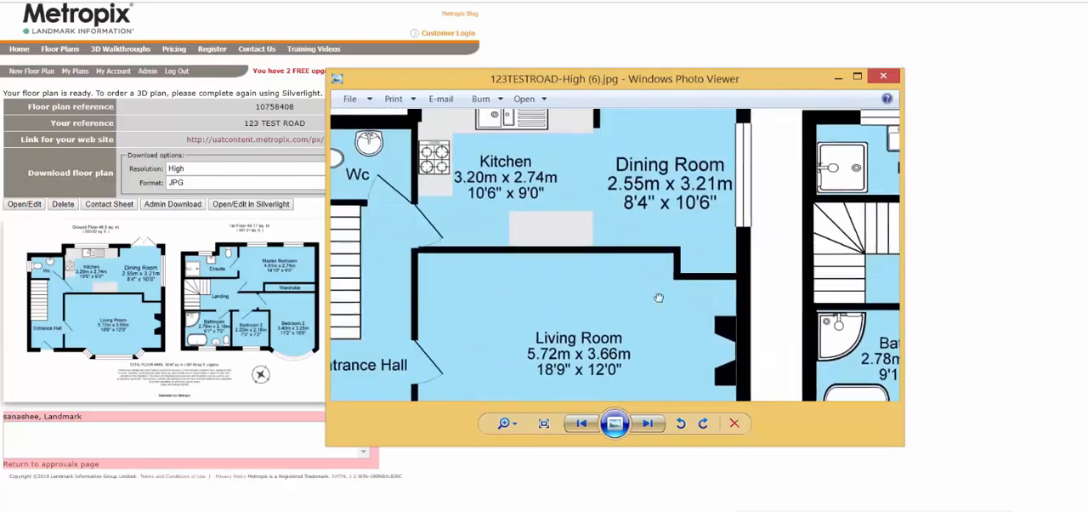
left_click_drag(610, 246, 691, 369)
scroll(644, 270, "up", 3)
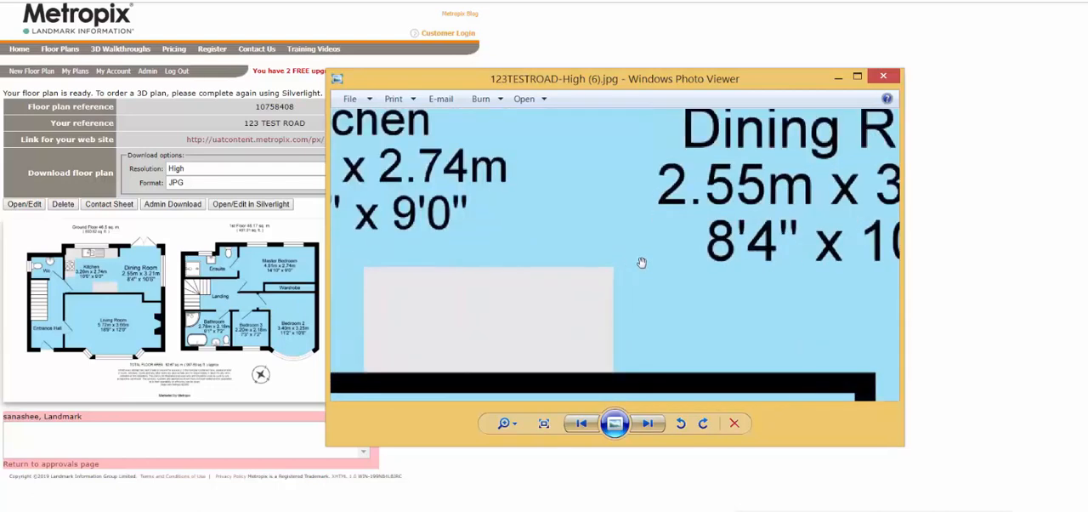
left_click_drag(636, 255, 708, 378)
left_click_drag(575, 215, 573, 153)
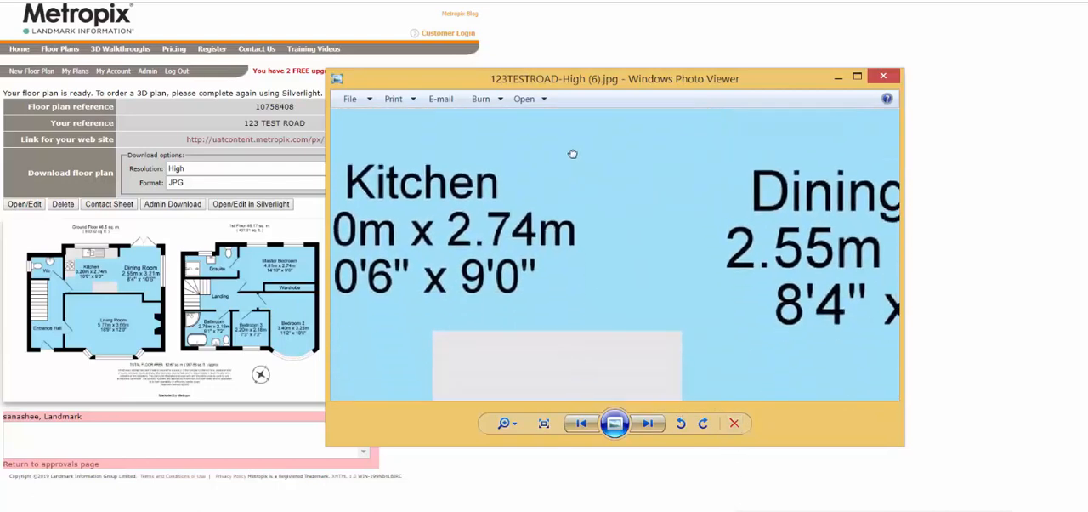
scroll(582, 221, "down", 3)
scroll(582, 222, "down", 4)
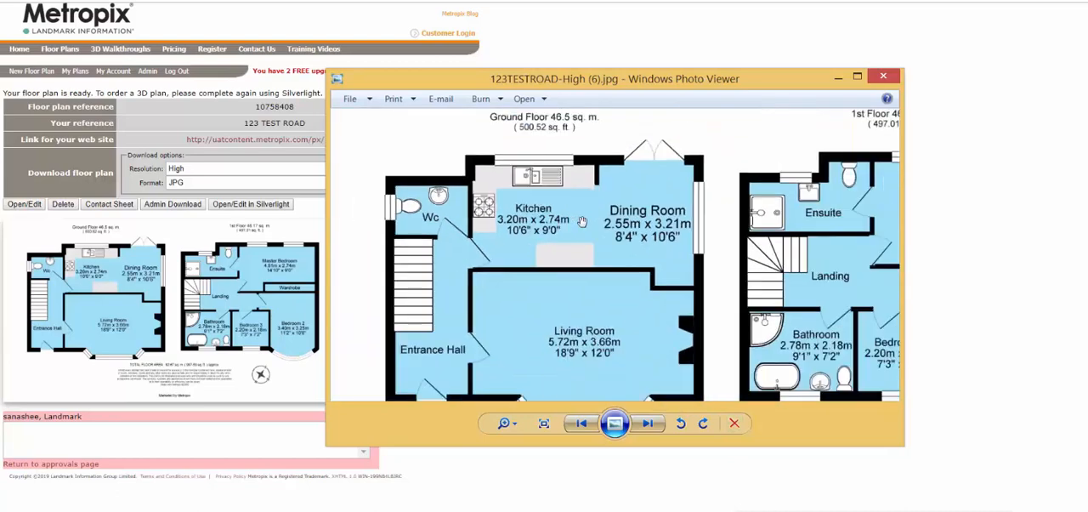
left_click_drag(657, 253, 533, 182)
scroll(575, 240, "down", 4)
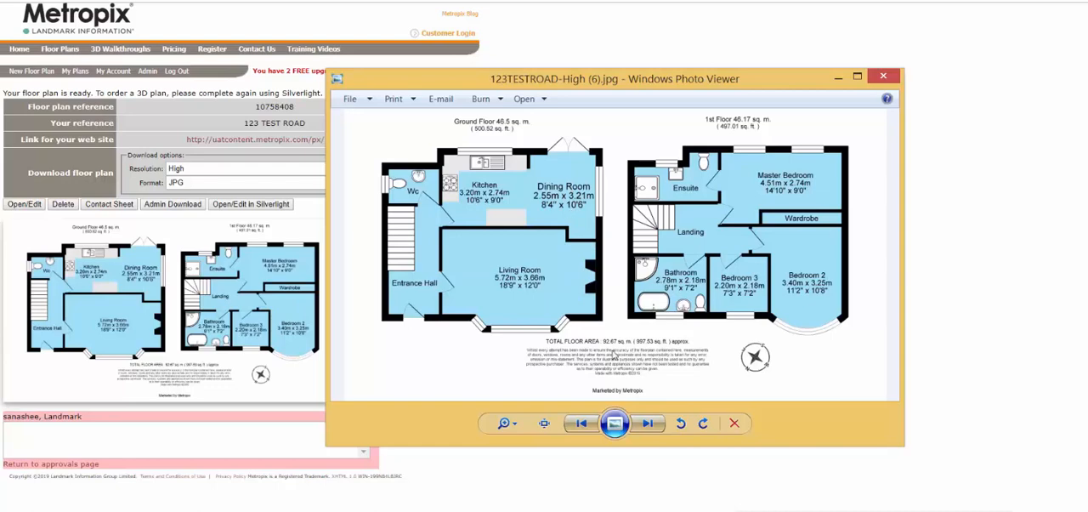
Inspect the floor-area headings above both floors, and the total floor area and disclaimer text beneath the plans.
scroll(629, 363, "up", 2)
left_click_drag(641, 203, 645, 331)
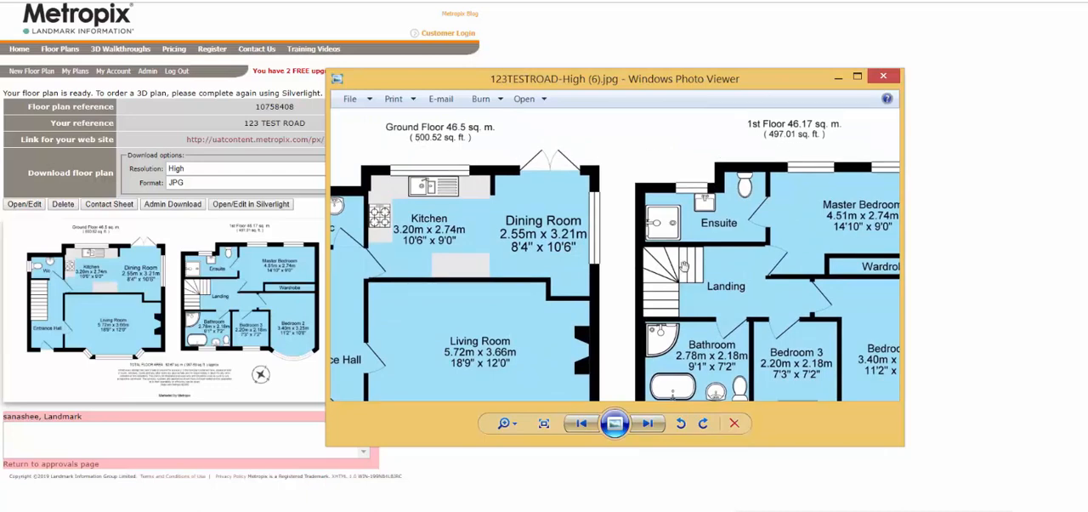
left_click_drag(684, 266, 685, 149)
left_click_drag(684, 207, 684, 197)
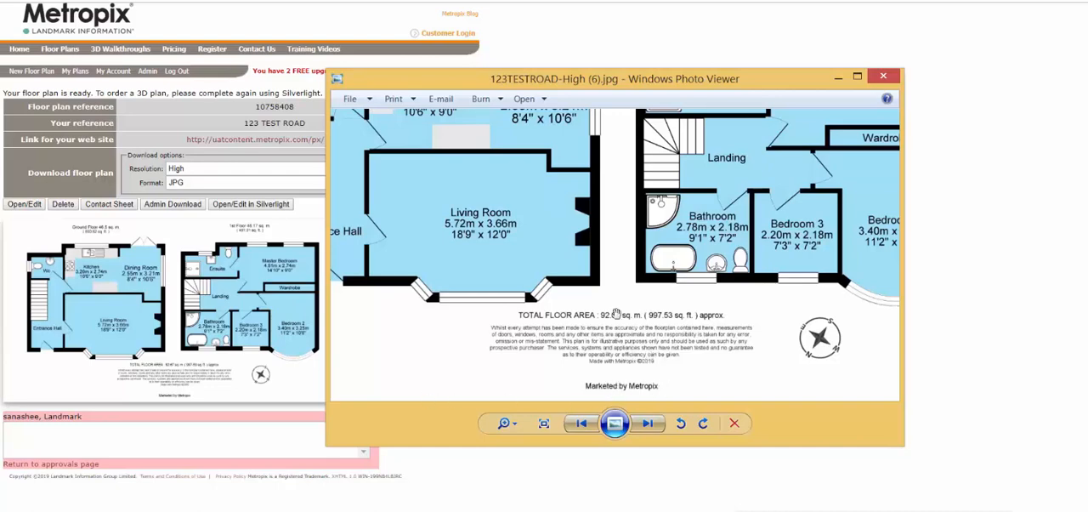
scroll(616, 314, "down", 3)
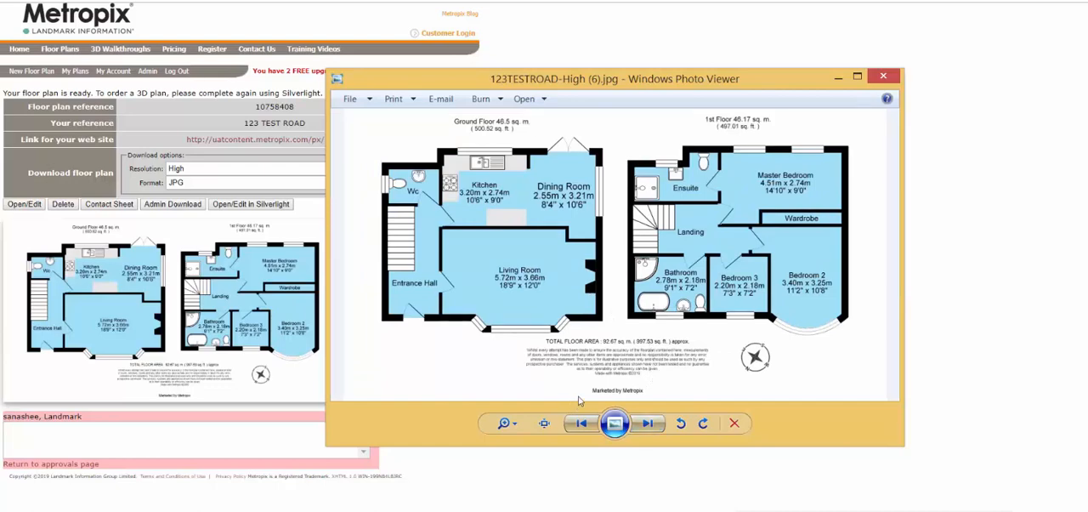